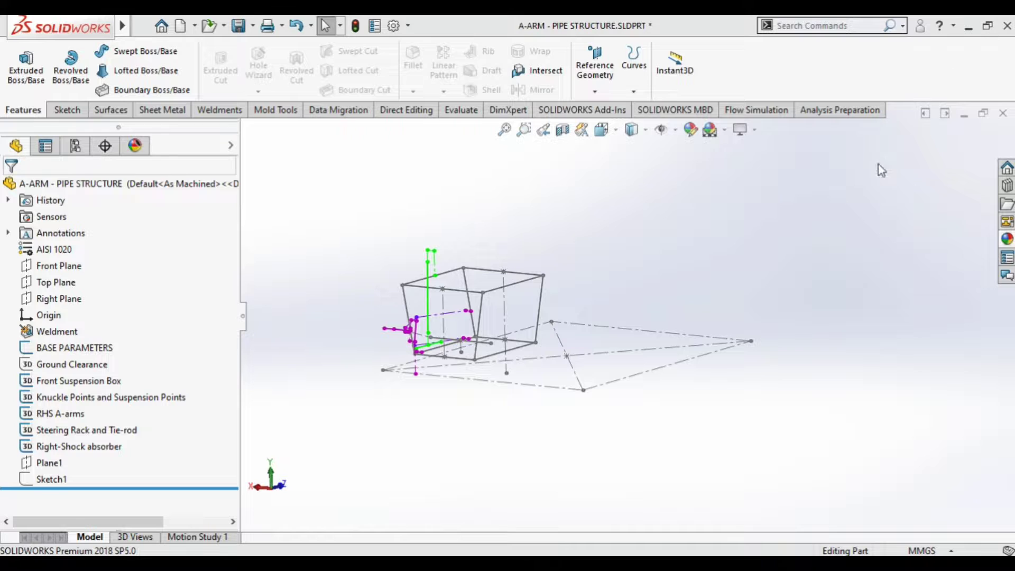
- Examine the suspension box, knuckle, A-arm and shock absorber sketches from several angles, including the Back view
{"action": "mouse_move", "coordinate": [629, 383]}
{"action": "middle_mouse_down"}
{"action": "mouse_move", "coordinate": [647, 357]}
{"action": "mouse_move", "coordinate": [687, 344]}
{"action": "mouse_move", "coordinate": [692, 383]}
{"action": "mouse_move", "coordinate": [679, 352]}
{"action": "mouse_move", "coordinate": [691, 365]}
{"action": "middle_mouse_up"}
{"action": "scroll", "coordinate": [603, 317], "scroll_direction": "down", "scroll_amount": 3}
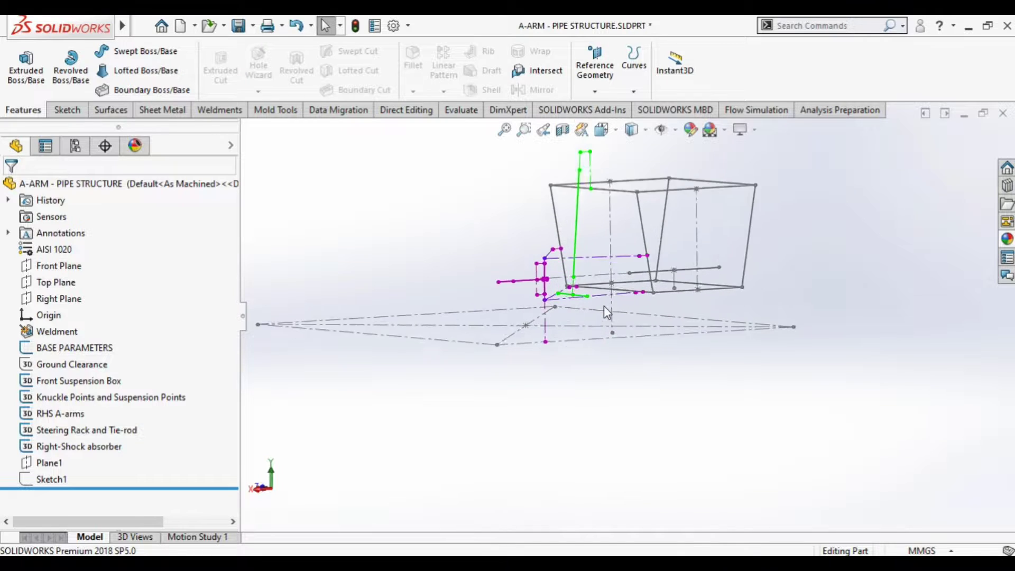
{"action": "mouse_move", "coordinate": [604, 255]}
{"action": "middle_mouse_down"}
{"action": "mouse_move", "coordinate": [617, 254]}
{"action": "mouse_move", "coordinate": [609, 246]}
{"action": "middle_mouse_up"}
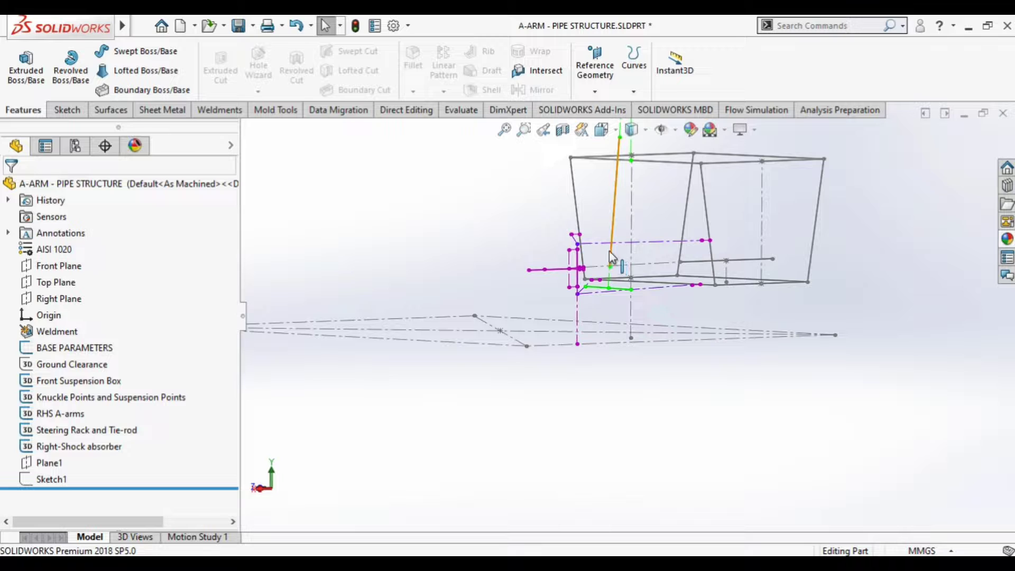
{"action": "mouse_move", "coordinate": [610, 250]}
{"action": "middle_mouse_down"}
{"action": "mouse_move", "coordinate": [611, 286]}
{"action": "mouse_move", "coordinate": [637, 314]}
{"action": "mouse_move", "coordinate": [686, 344]}
{"action": "mouse_move", "coordinate": [682, 328]}
{"action": "mouse_move", "coordinate": [661, 362]}
{"action": "mouse_move", "coordinate": [730, 374]}
{"action": "mouse_move", "coordinate": [735, 401]}
{"action": "middle_mouse_up"}
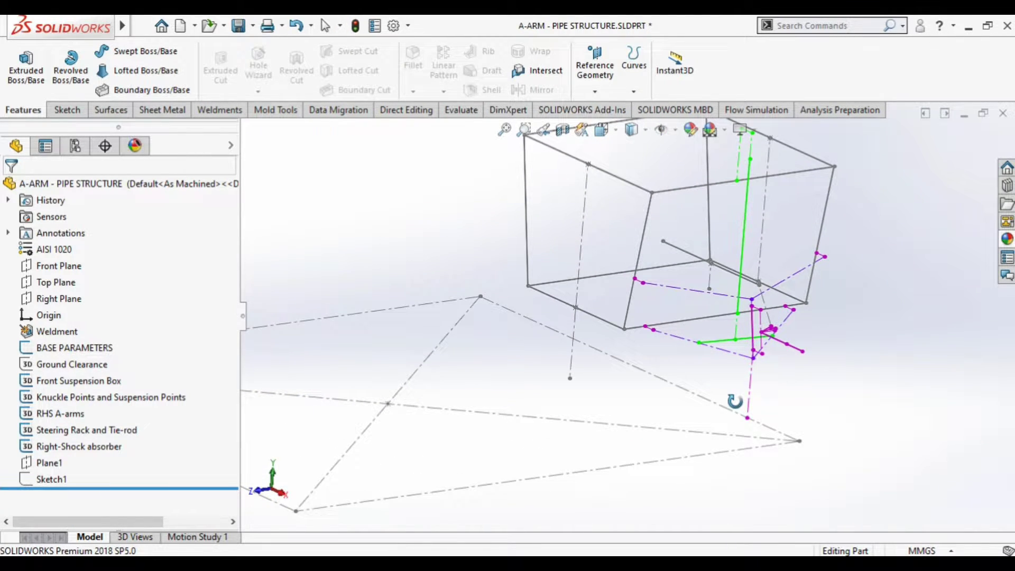
{"action": "scroll", "coordinate": [770, 308], "scroll_direction": "down", "scroll_amount": 2}
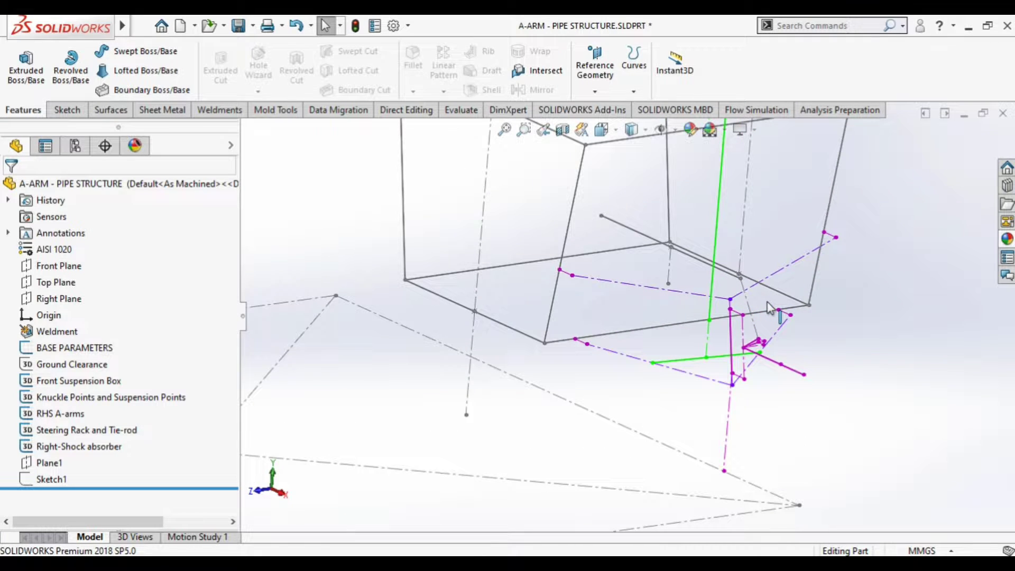
{"action": "mouse_move", "coordinate": [771, 308]}
{"action": "middle_mouse_down"}
{"action": "mouse_move", "coordinate": [751, 322]}
{"action": "mouse_move", "coordinate": [666, 322]}
{"action": "mouse_move", "coordinate": [658, 356]}
{"action": "mouse_move", "coordinate": [585, 355]}
{"action": "mouse_move", "coordinate": [582, 387]}
{"action": "mouse_move", "coordinate": [596, 399]}
{"action": "middle_mouse_up"}
{"action": "key", "text": "ctrl+2"}
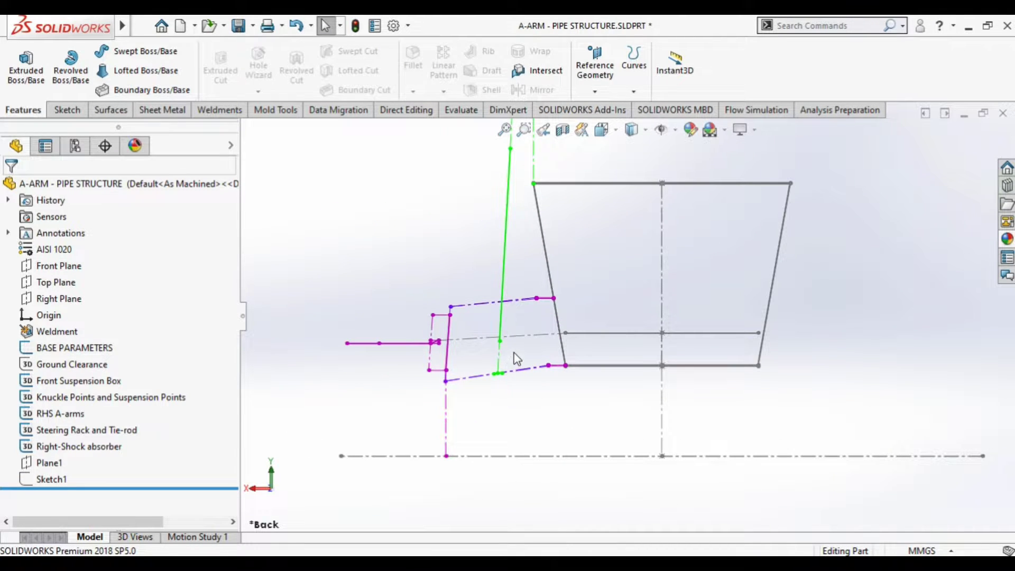
{"action": "middle_click_drag", "start_coordinate": [490, 330], "coordinate": [686, 414]}
{"action": "scroll", "coordinate": [639, 453], "scroll_direction": "up", "scroll_amount": 5}
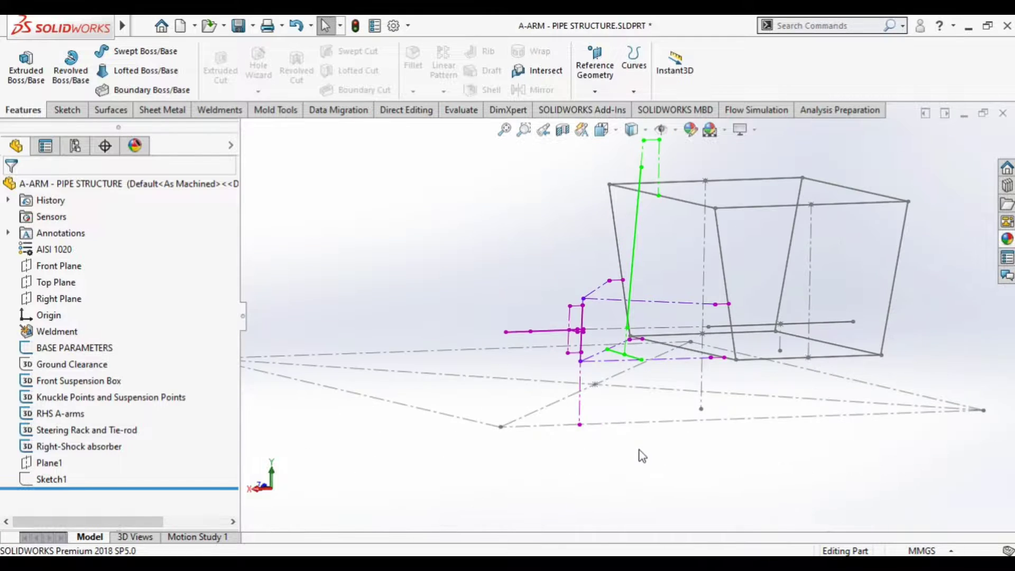
{"action": "scroll", "coordinate": [629, 438], "scroll_direction": "up", "scroll_amount": 2}
- Hide the BASE PARAMETERS sketch
{"action": "left_click", "coordinate": [645, 379]}
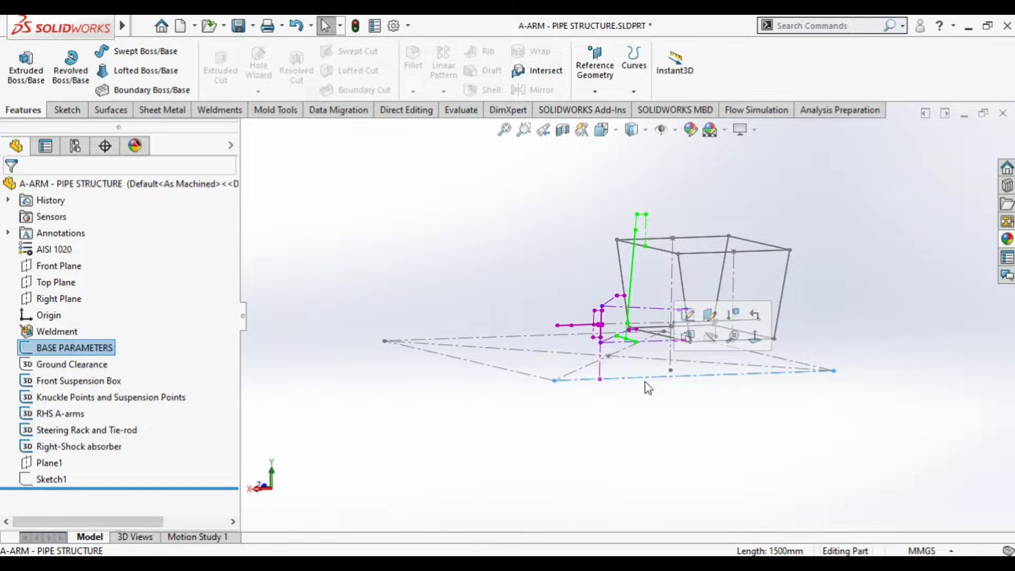
{"action": "right_click", "coordinate": [97, 352]}
{"action": "left_click", "coordinate": [331, 430]}
- Inspect the shock absorber line, the knuckle point offset line and the lower A-arm line from different angles
{"action": "mouse_move", "coordinate": [518, 386]}
{"action": "middle_mouse_down"}
{"action": "mouse_move", "coordinate": [548, 397]}
{"action": "mouse_move", "coordinate": [730, 331]}
{"action": "mouse_move", "coordinate": [719, 311]}
{"action": "mouse_move", "coordinate": [733, 290]}
{"action": "middle_mouse_up"}
{"action": "scroll", "coordinate": [631, 247], "scroll_direction": "down", "scroll_amount": 3}
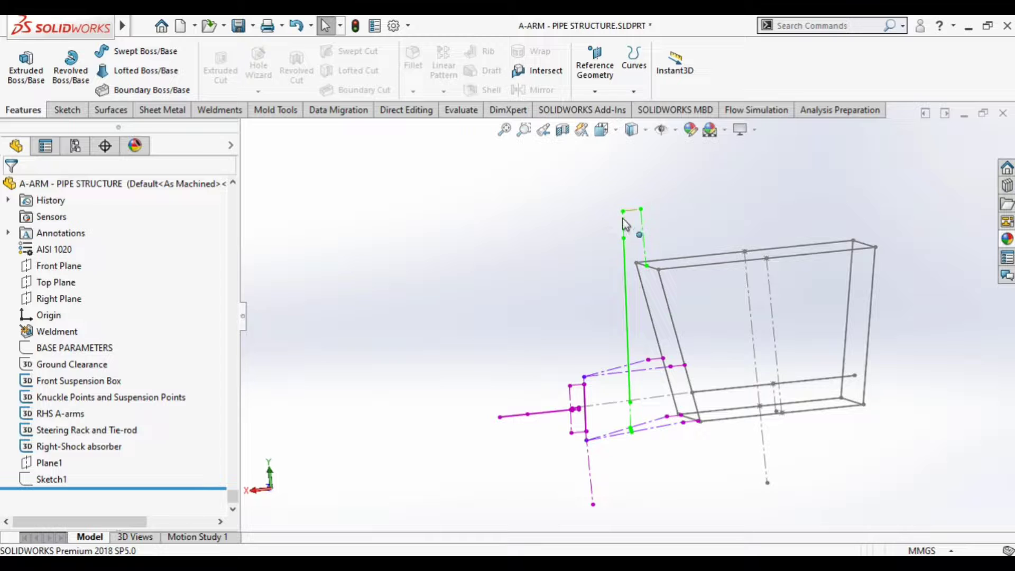
{"action": "left_click", "coordinate": [624, 297]}
{"action": "mouse_move", "coordinate": [571, 426]}
{"action": "middle_mouse_down"}
{"action": "mouse_move", "coordinate": [593, 412]}
{"action": "mouse_move", "coordinate": [664, 421]}
{"action": "mouse_move", "coordinate": [684, 395]}
{"action": "mouse_move", "coordinate": [740, 414]}
{"action": "mouse_move", "coordinate": [753, 457]}
{"action": "middle_mouse_up"}
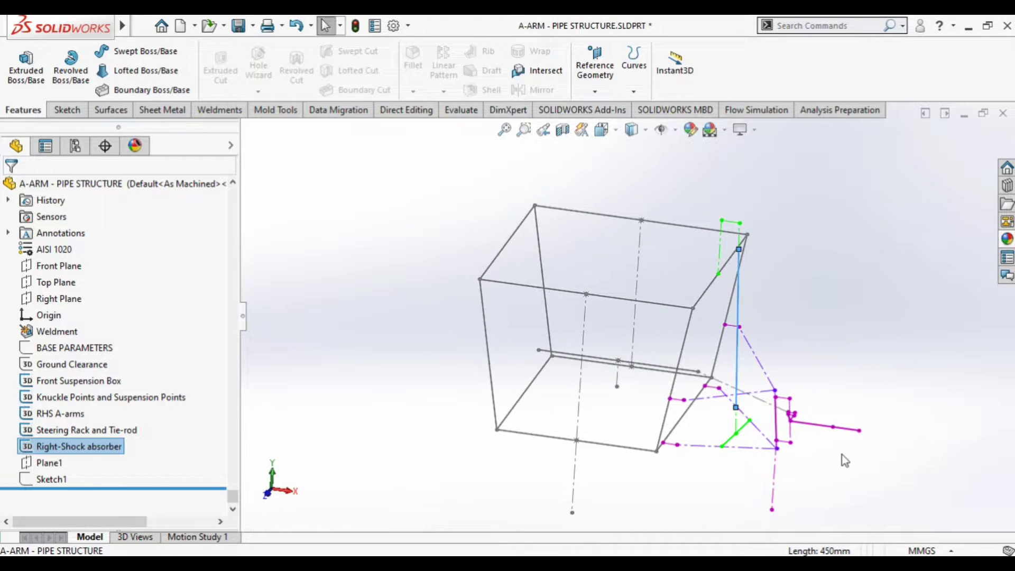
{"action": "scroll", "coordinate": [845, 461], "scroll_direction": "down", "scroll_amount": 3}
{"action": "left_click", "coordinate": [698, 343]}
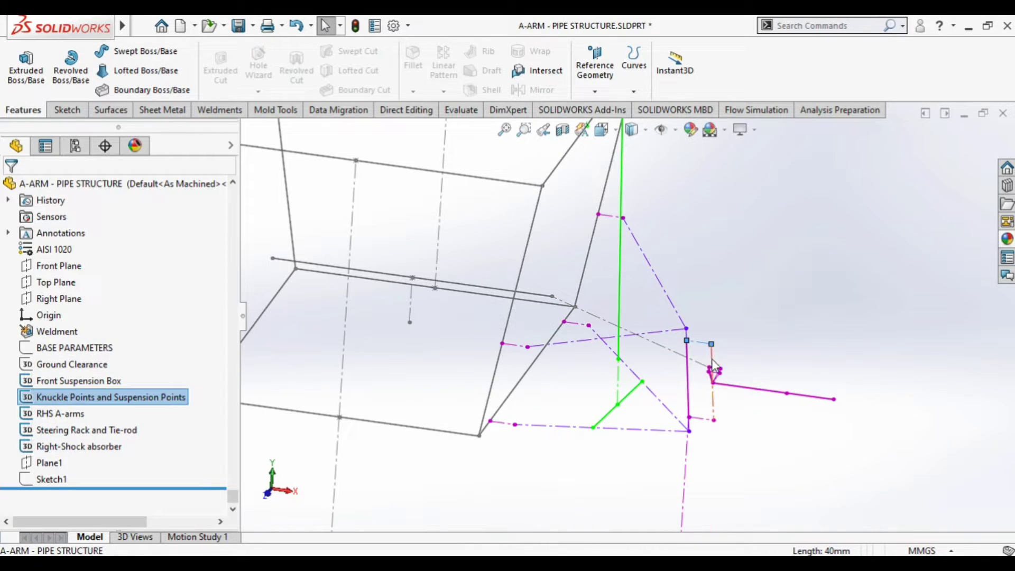
{"action": "left_click", "coordinate": [620, 428]}
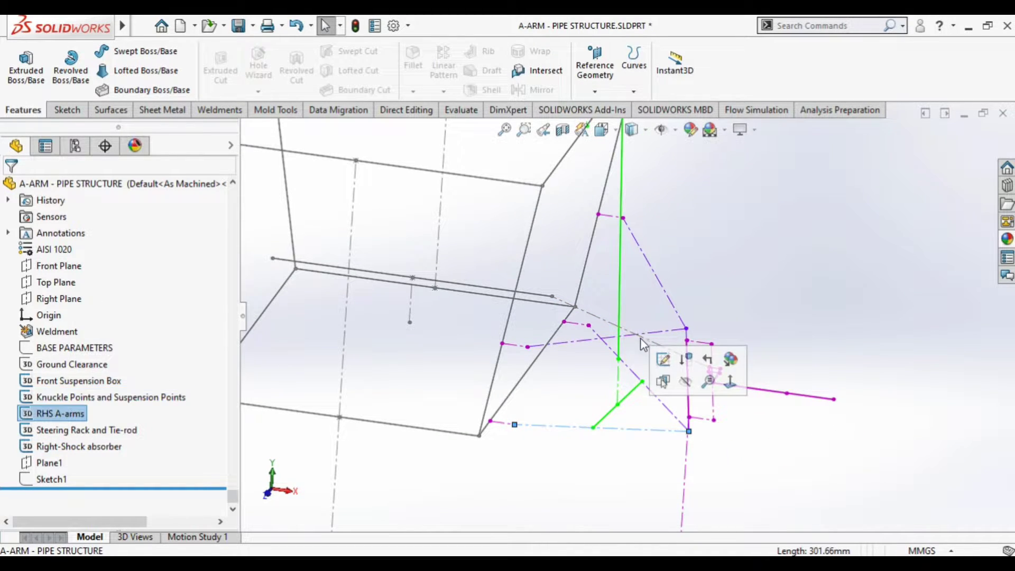
{"action": "mouse_move", "coordinate": [641, 446]}
{"action": "middle_mouse_down"}
{"action": "mouse_move", "coordinate": [505, 438]}
{"action": "mouse_move", "coordinate": [522, 385]}
{"action": "mouse_move", "coordinate": [514, 377]}
{"action": "mouse_move", "coordinate": [611, 378]}
{"action": "mouse_move", "coordinate": [596, 340]}
{"action": "mouse_move", "coordinate": [578, 365]}
{"action": "mouse_move", "coordinate": [602, 388]}
{"action": "mouse_move", "coordinate": [606, 317]}
{"action": "mouse_move", "coordinate": [617, 344]}
{"action": "mouse_move", "coordinate": [603, 320]}
{"action": "mouse_move", "coordinate": [657, 324]}
{"action": "mouse_move", "coordinate": [685, 371]}
{"action": "middle_mouse_up"}
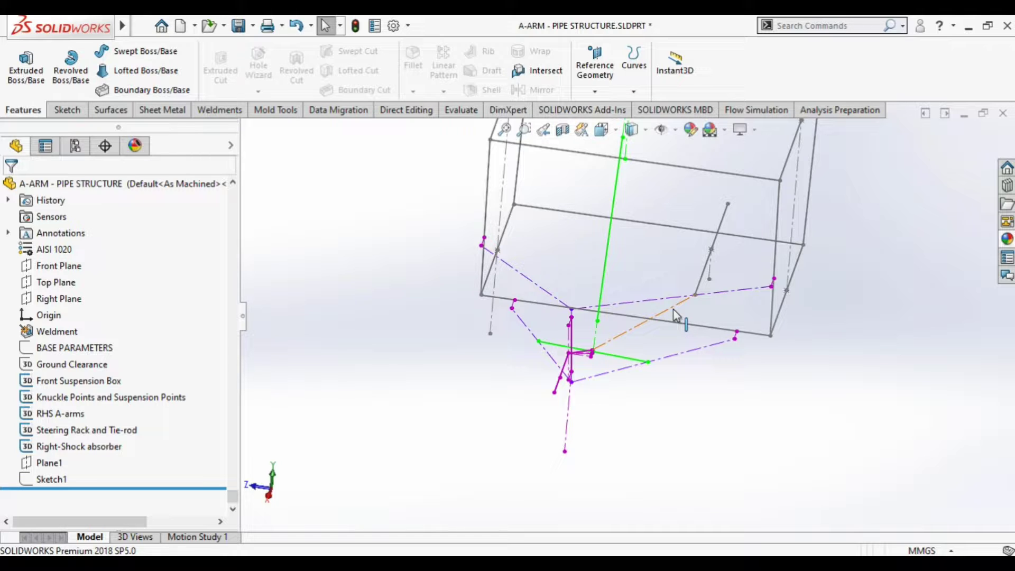
{"action": "mouse_move", "coordinate": [674, 315]}
{"action": "middle_mouse_down"}
{"action": "mouse_move", "coordinate": [629, 285]}
{"action": "mouse_move", "coordinate": [635, 296]}
{"action": "middle_mouse_up"}
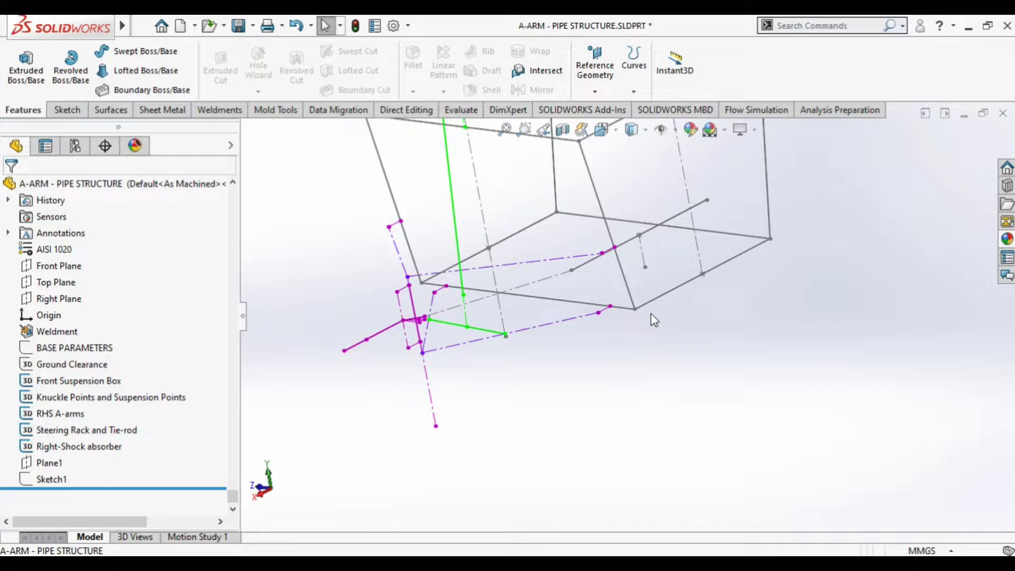
- Check the iso pipe sizes available for a Structural Member without creating one
{"action": "left_click", "coordinate": [225, 115]}
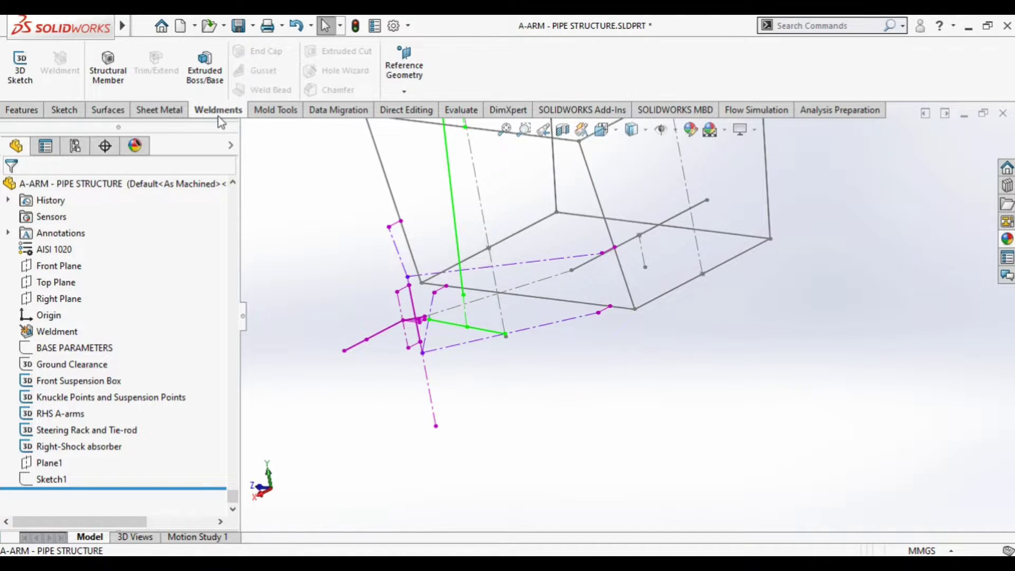
{"action": "left_click", "coordinate": [122, 82]}
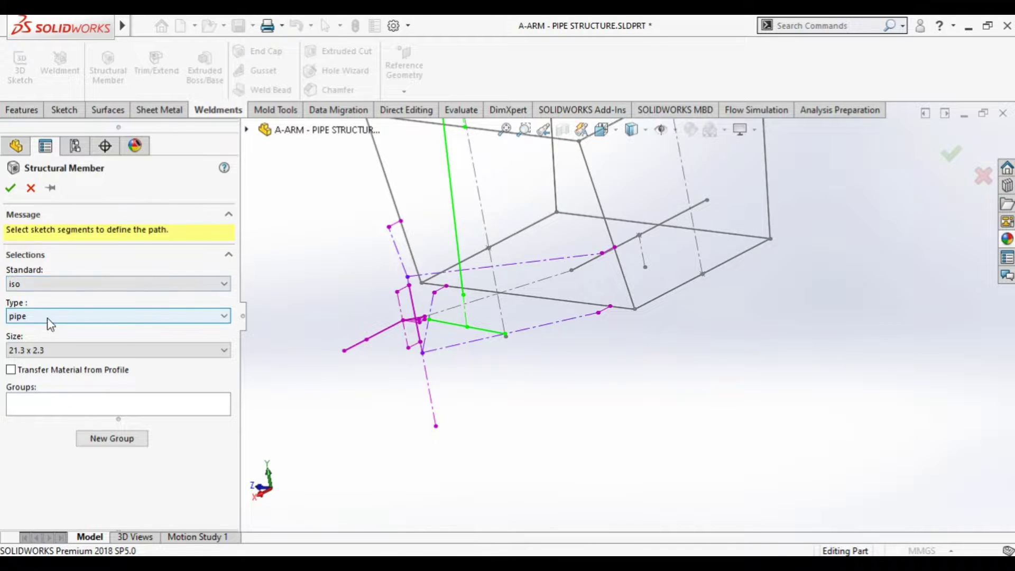
{"action": "left_click", "coordinate": [46, 286]}
{"action": "left_click", "coordinate": [37, 308]}
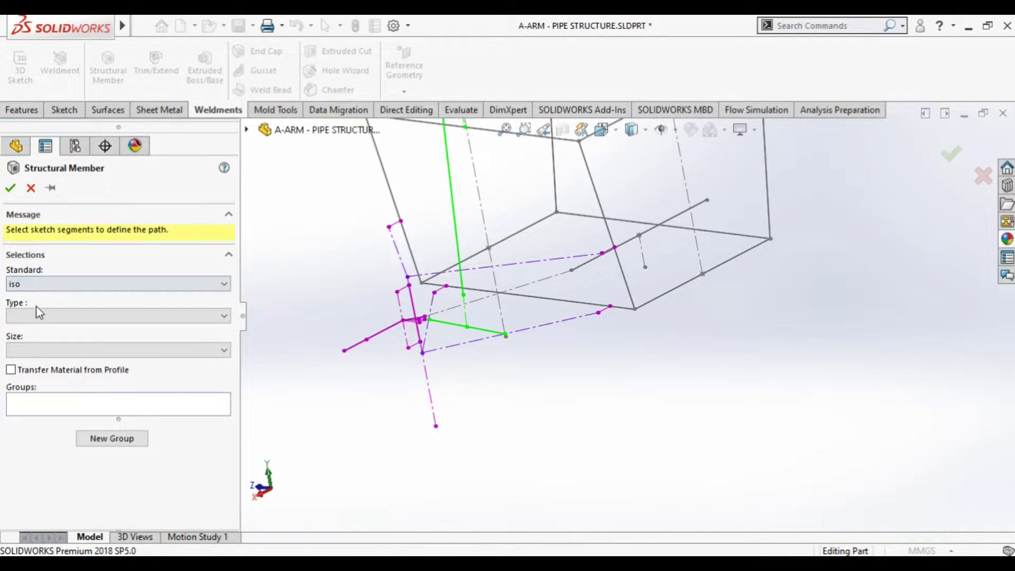
{"action": "left_click", "coordinate": [36, 316]}
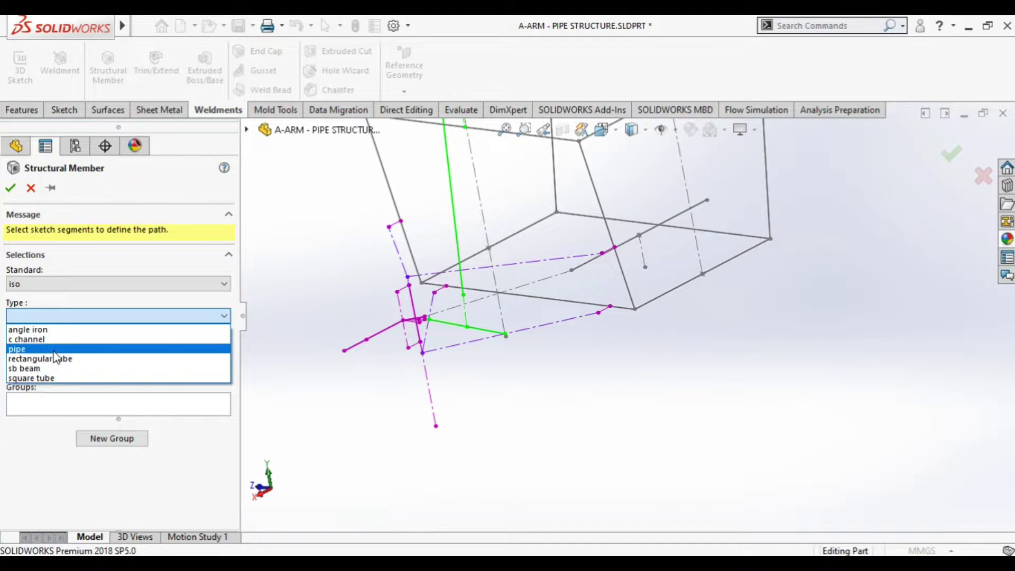
{"action": "left_click", "coordinate": [55, 349]}
{"action": "left_click", "coordinate": [54, 351]}
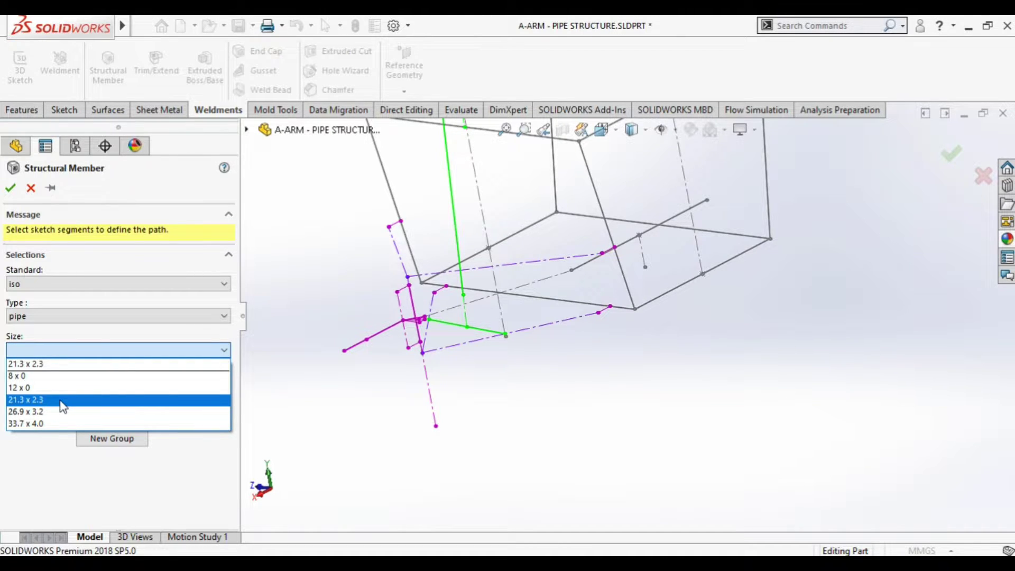
{"action": "left_click", "coordinate": [423, 469]}
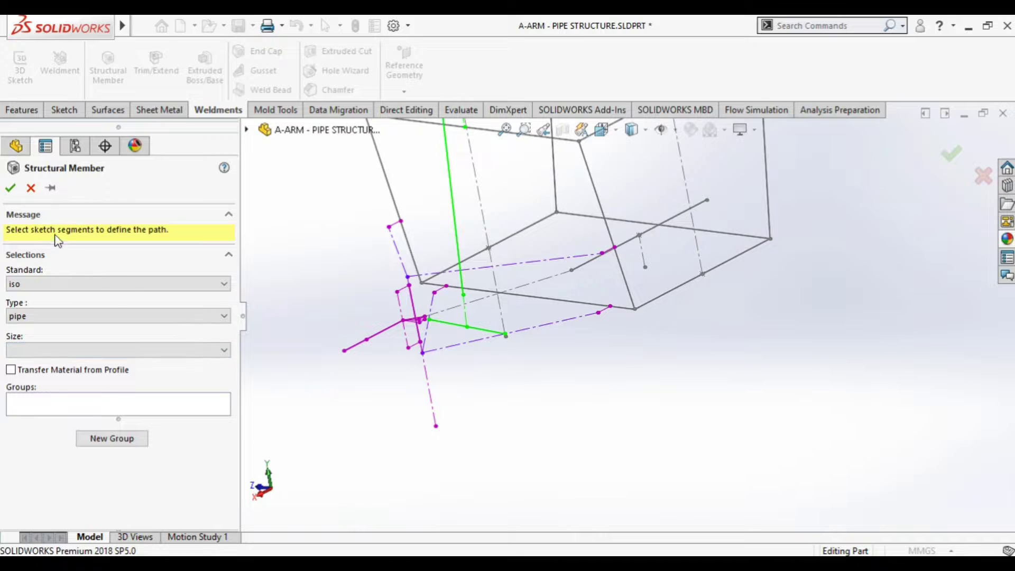
{"action": "left_click", "coordinate": [30, 188]}
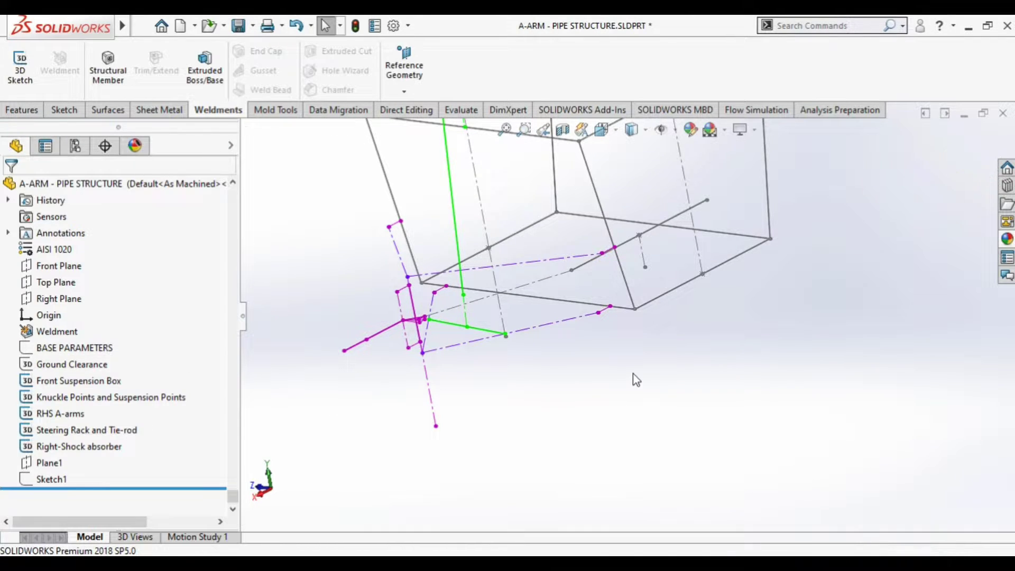
- Start a new 3D sketch in the part
{"action": "middle_click_drag", "start_coordinate": [633, 374], "coordinate": [635, 372]}
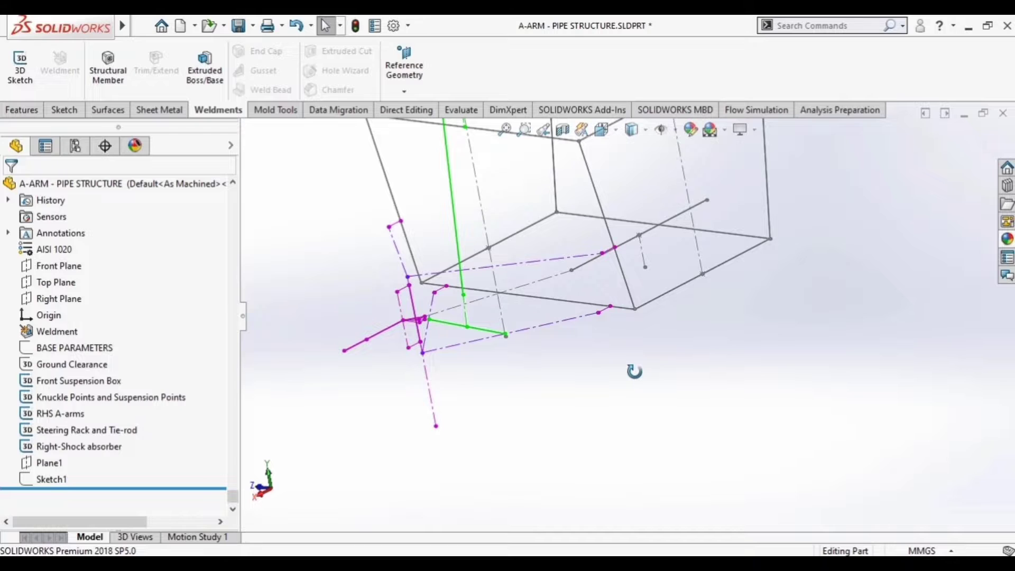
{"action": "middle_click_drag", "start_coordinate": [634, 371], "coordinate": [653, 381]}
{"action": "left_click", "coordinate": [50, 111]}
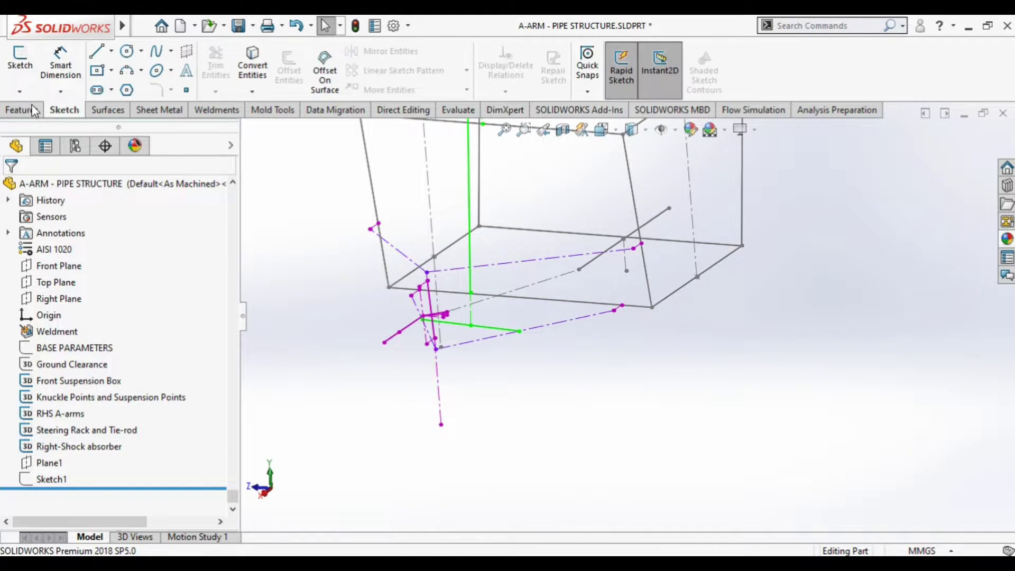
{"action": "left_click", "coordinate": [19, 91]}
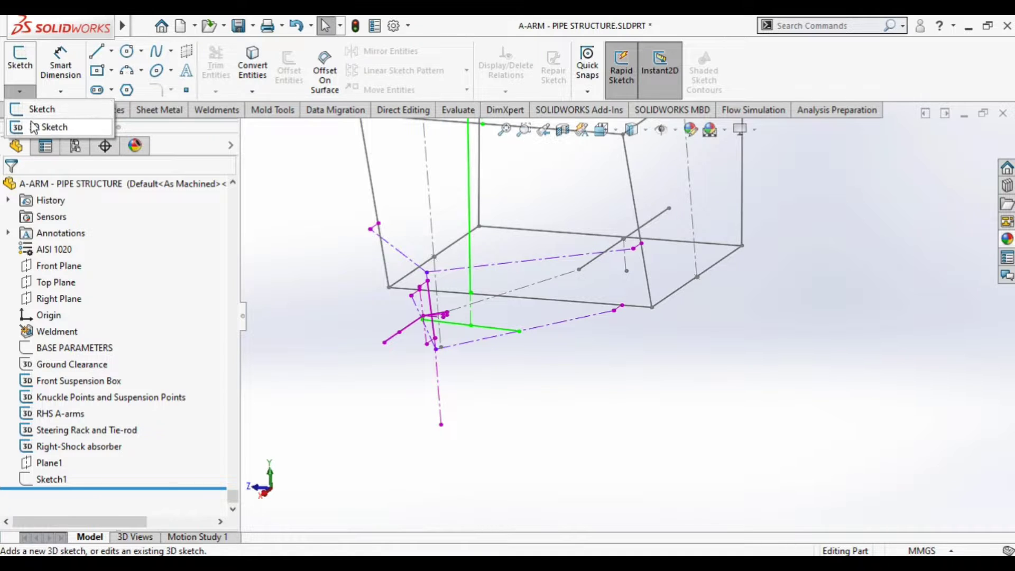
{"action": "left_click", "coordinate": [35, 128]}
{"action": "mouse_move", "coordinate": [453, 290]}
{"action": "middle_mouse_down"}
{"action": "mouse_move", "coordinate": [457, 265]}
{"action": "mouse_move", "coordinate": [510, 287]}
{"action": "mouse_move", "coordinate": [504, 300]}
{"action": "middle_mouse_up"}
{"action": "scroll", "coordinate": [504, 301], "scroll_direction": "up", "scroll_amount": 2}
{"action": "scroll", "coordinate": [323, 251], "scroll_direction": "down", "scroll_amount": 5}
{"action": "scroll", "coordinate": [361, 222], "scroll_direction": "down", "scroll_amount": 4}
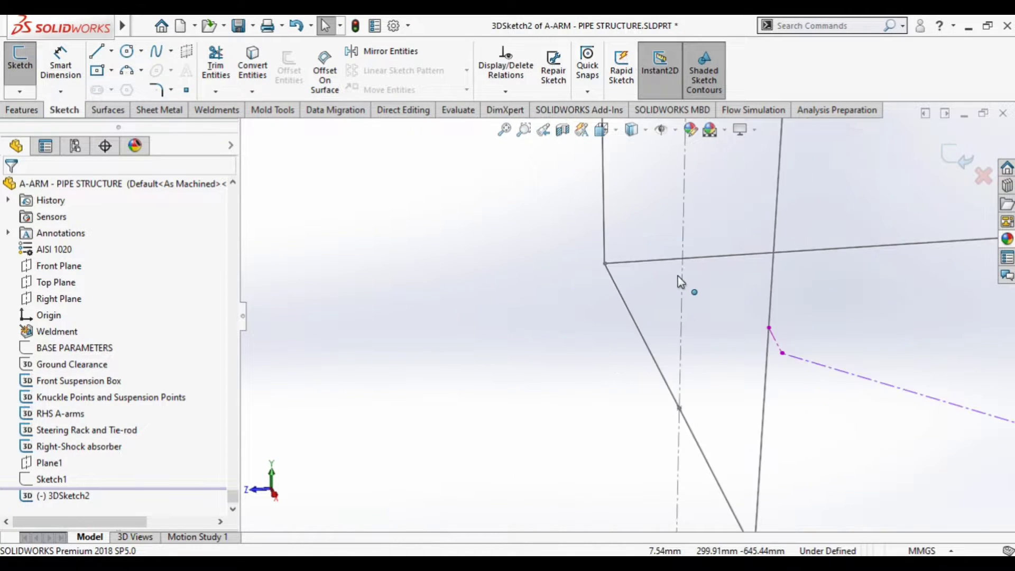
{"action": "left_click", "coordinate": [103, 53]}
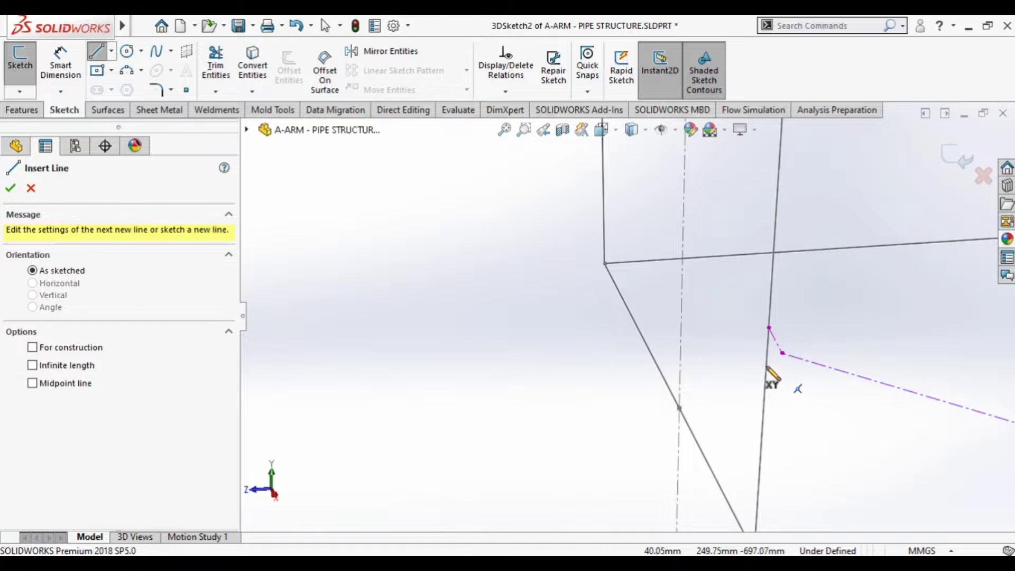
{"action": "left_click", "coordinate": [735, 359]}
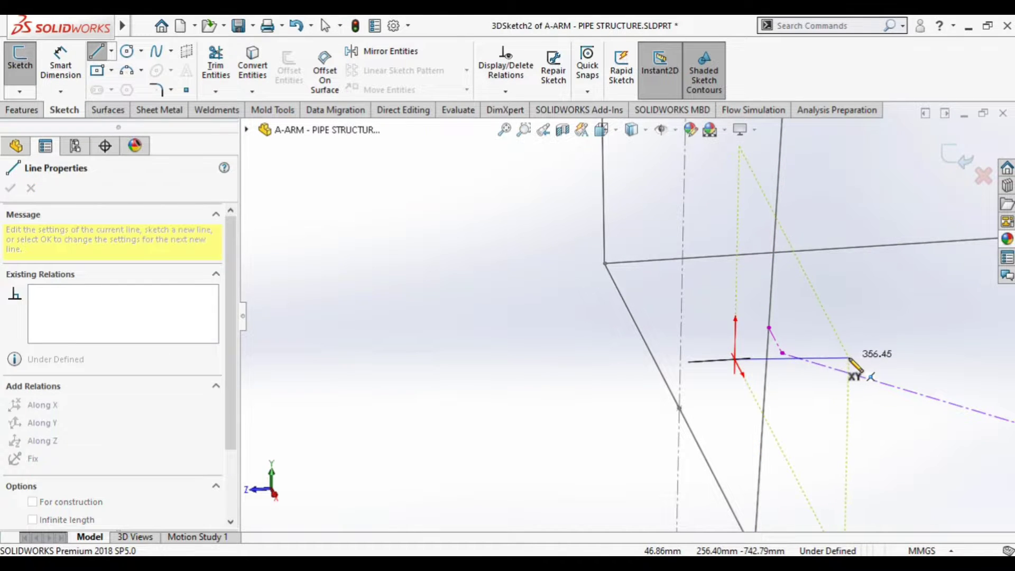
{"action": "mouse_move", "coordinate": [861, 336]}
{"action": "middle_mouse_down"}
{"action": "mouse_move", "coordinate": [829, 401]}
{"action": "mouse_move", "coordinate": [845, 462]}
{"action": "mouse_move", "coordinate": [814, 459]}
{"action": "middle_mouse_up"}
{"action": "key", "text": "Escape"}
{"action": "key", "text": "Escape"}
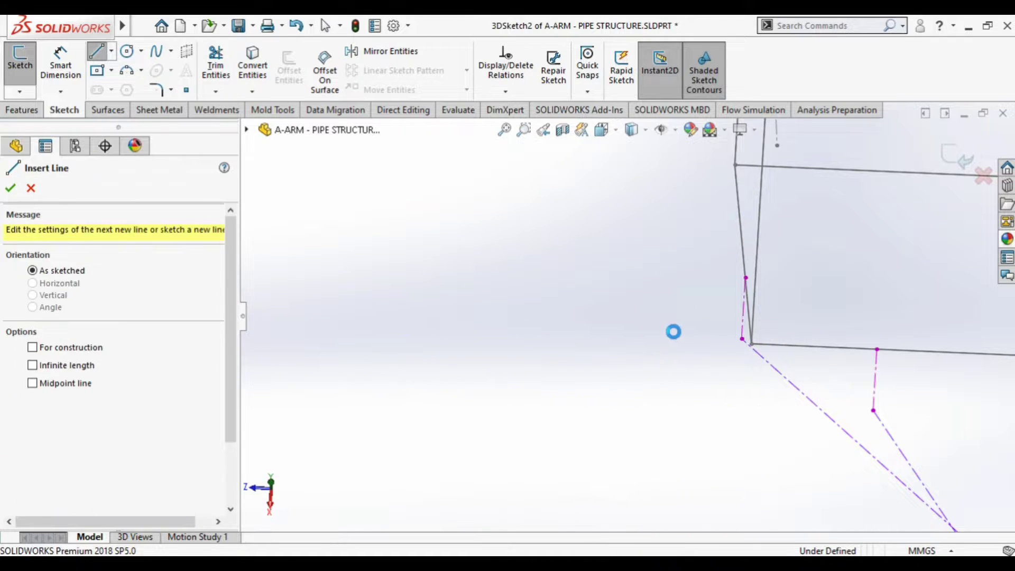
- Sketch a line about 20 mm long along Z in the ZX plane, near the suspension box's lower corner
{"action": "left_click", "coordinate": [96, 51]}
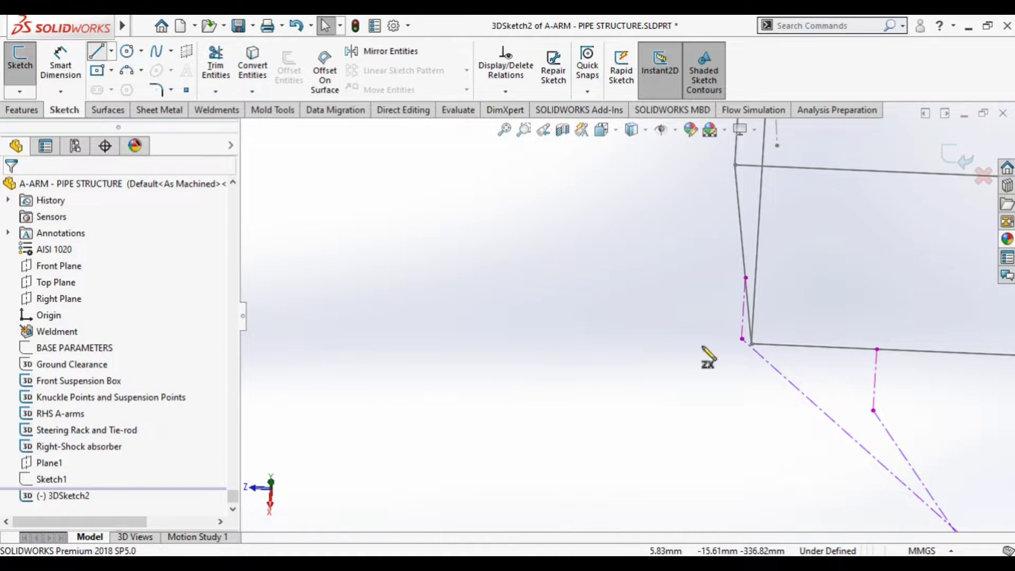
{"action": "left_click", "coordinate": [688, 338]}
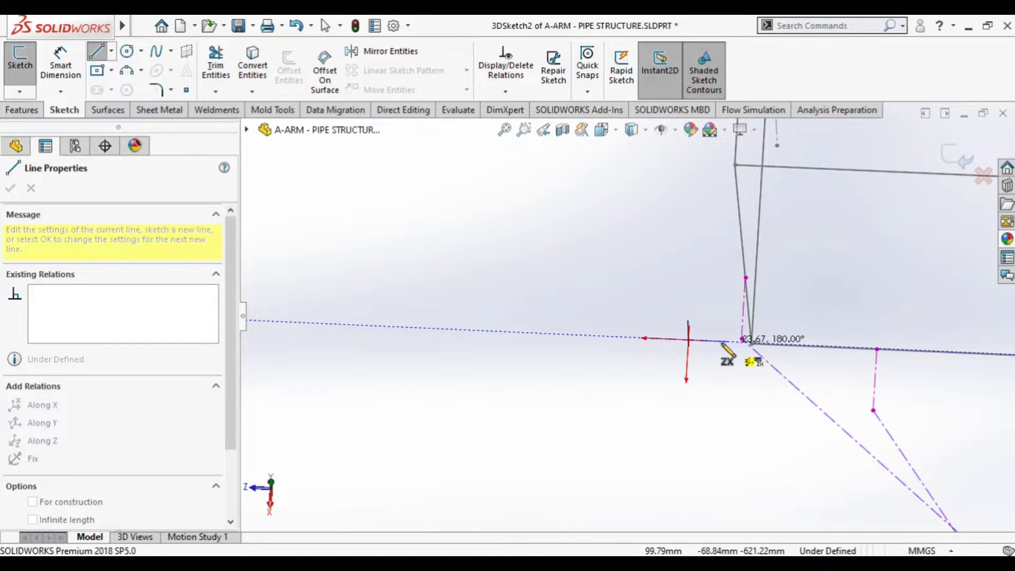
{"action": "double_click", "coordinate": [722, 341]}
{"action": "key", "text": "Escape"}
- Try to add a Coincident relation between the short line and the nearby suspension pickup point of the A-arm
{"action": "middle_click_drag", "start_coordinate": [736, 355], "coordinate": [741, 343]}
{"action": "left_click", "coordinate": [761, 371]}
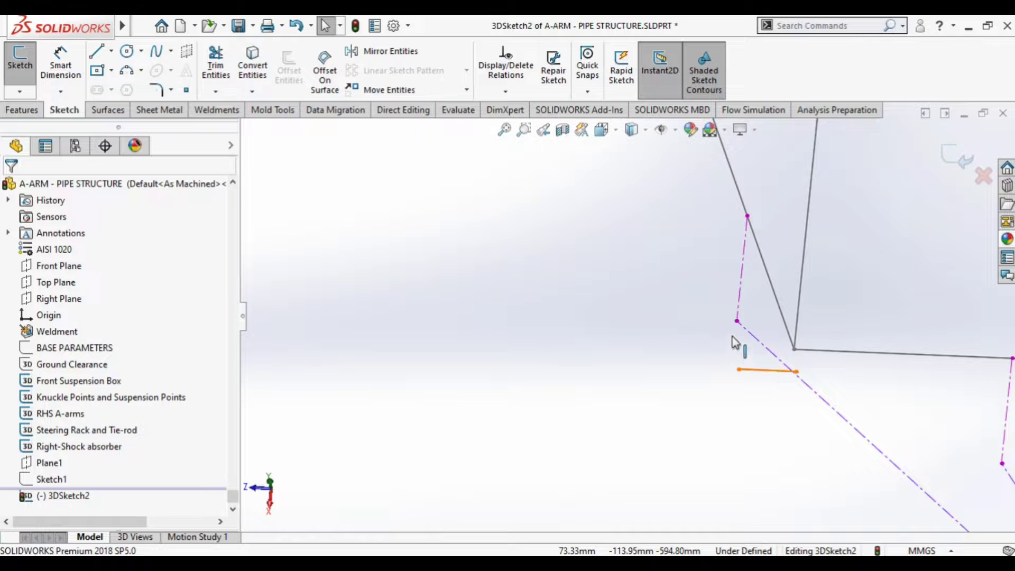
{"action": "left_click", "coordinate": [737, 321], "text": "ctrl"}
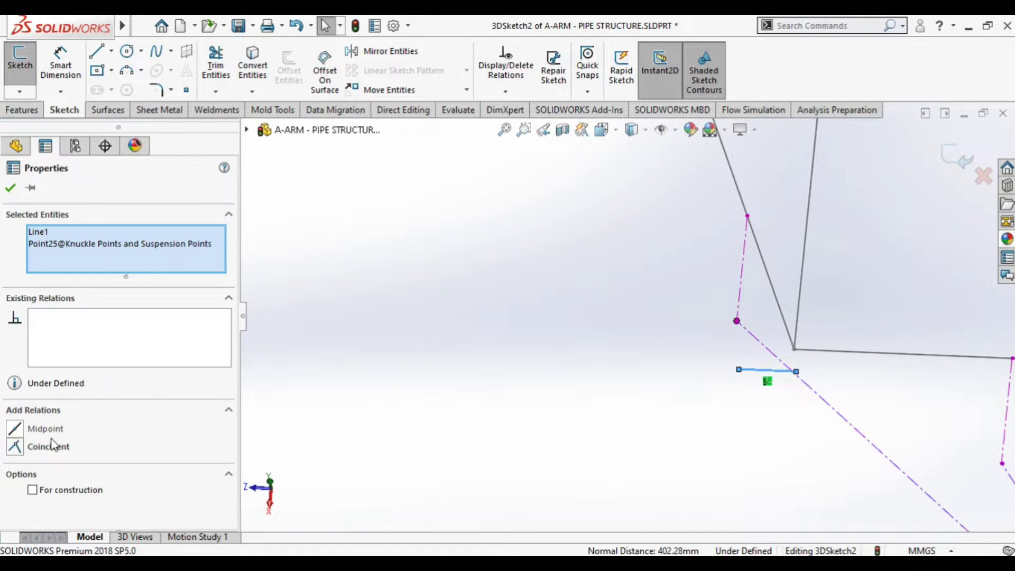
{"action": "left_click", "coordinate": [50, 449]}
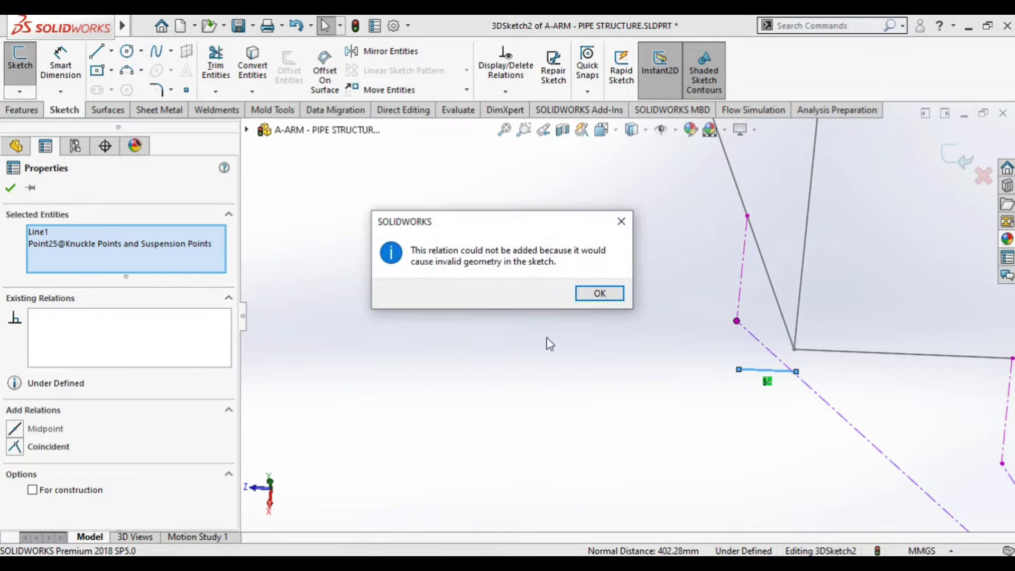
{"action": "left_click", "coordinate": [602, 295]}
{"action": "scroll", "coordinate": [788, 430], "scroll_direction": "up", "scroll_amount": 3}
{"action": "left_click", "coordinate": [775, 423]}
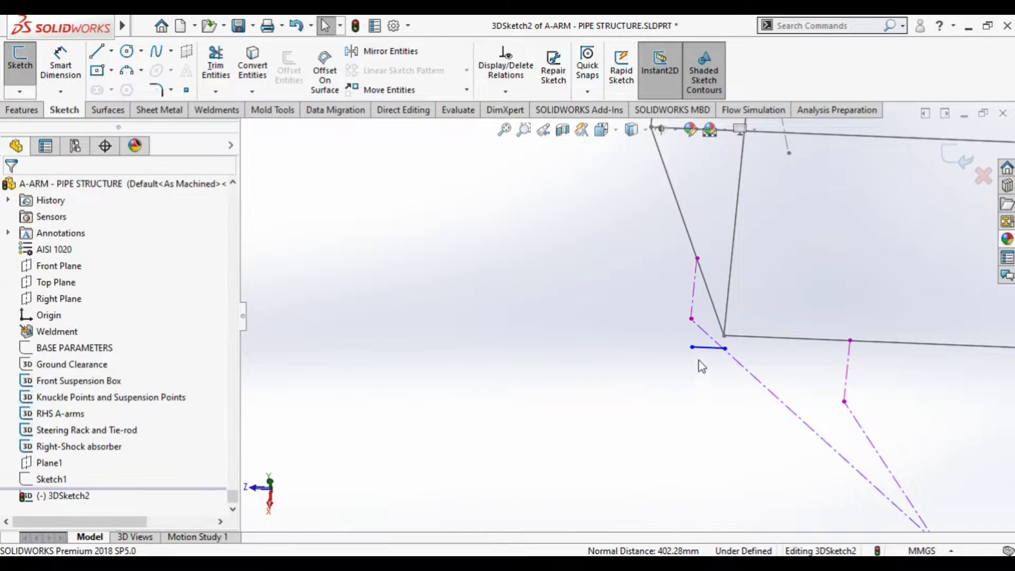
- Add a Coincident relation between the short Z line and the suspension pickup point at the end of the upper A-arm centreline
{"action": "left_click", "coordinate": [708, 347]}
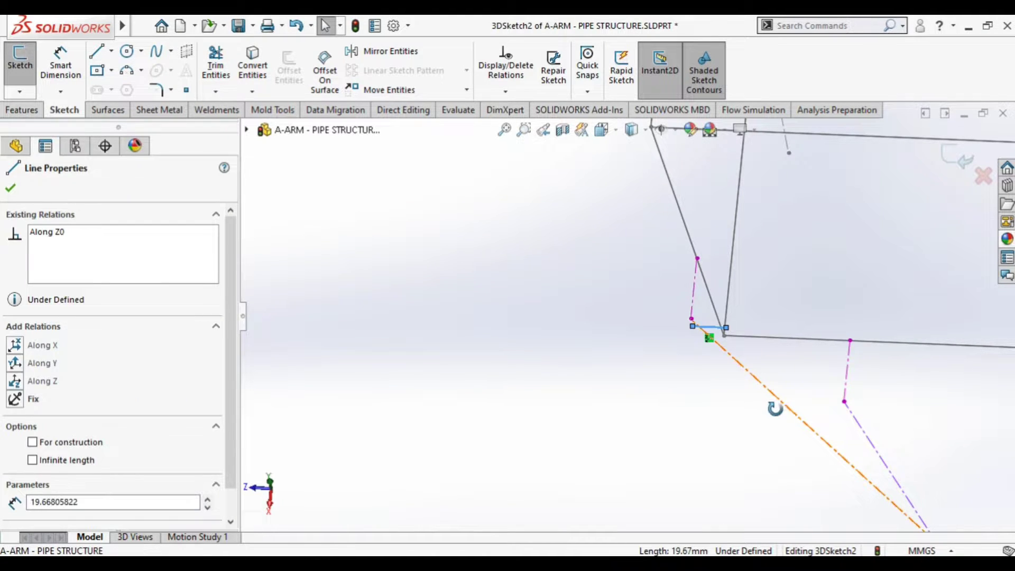
{"action": "mouse_move", "coordinate": [783, 418]}
{"action": "middle_mouse_down"}
{"action": "mouse_move", "coordinate": [770, 396]}
{"action": "mouse_move", "coordinate": [783, 377]}
{"action": "middle_mouse_up"}
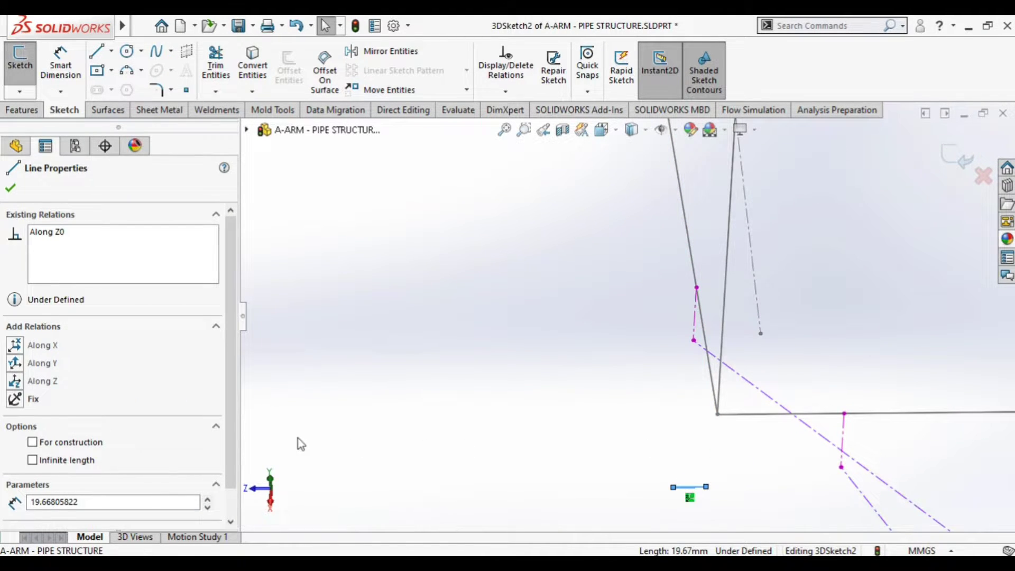
{"action": "left_click", "coordinate": [342, 421]}
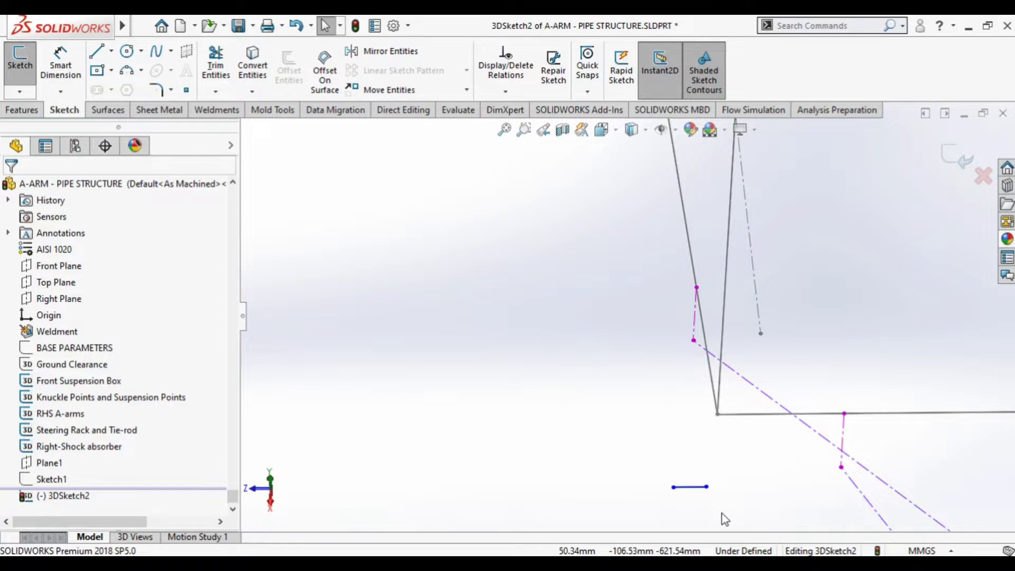
{"action": "left_click", "coordinate": [705, 351]}
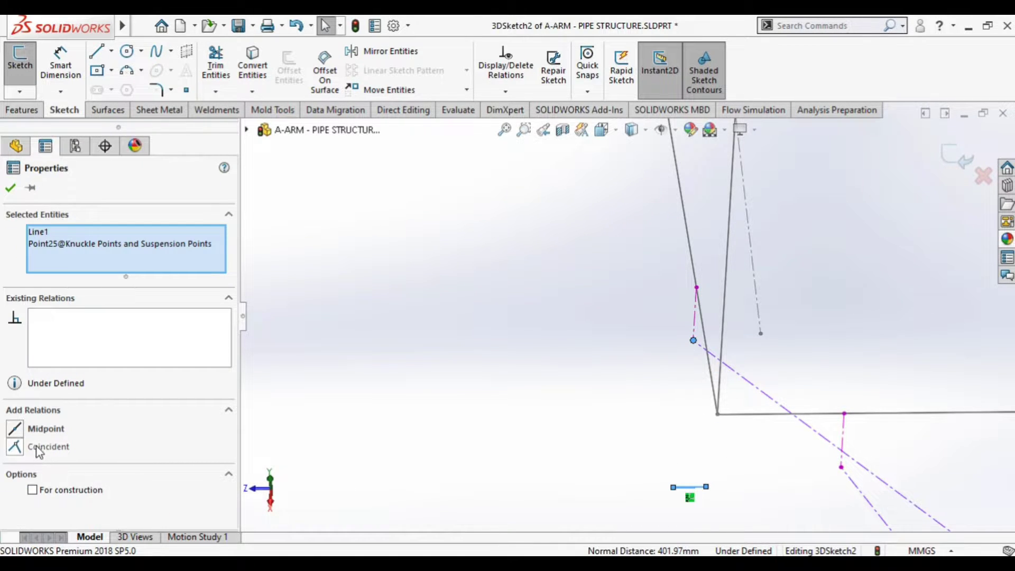
{"action": "left_click", "coordinate": [42, 447]}
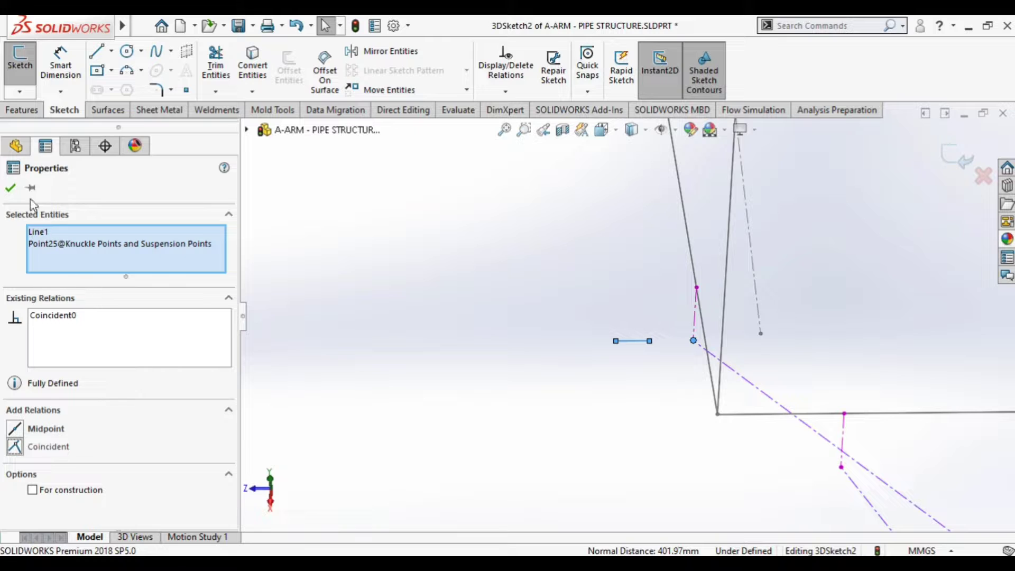
{"action": "left_click", "coordinate": [10, 188]}
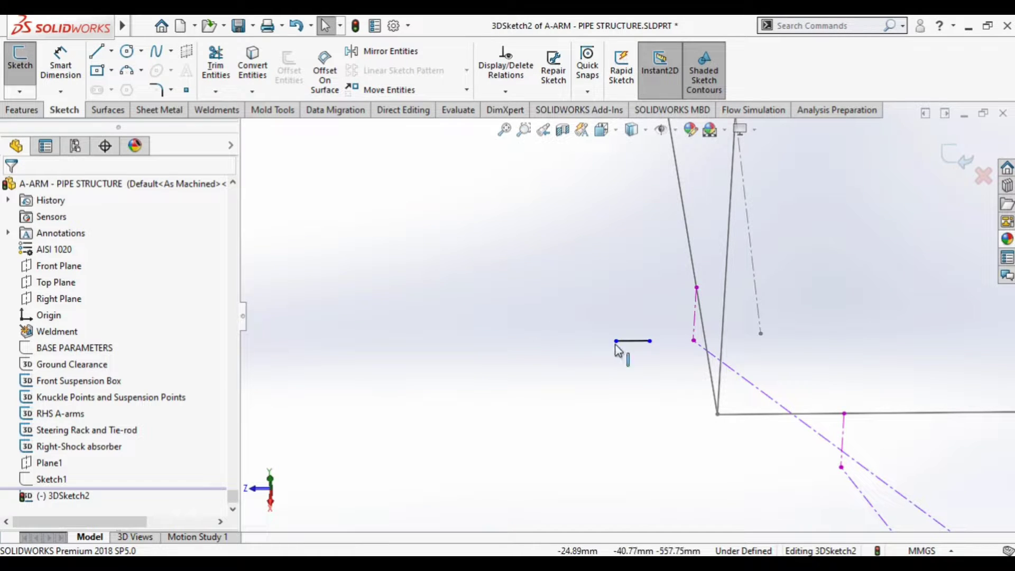
- Stretch both ends of the Z line along its axis so it spans the pickup point, about 40 mm long
{"action": "left_click", "coordinate": [650, 341]}
{"action": "left_click_drag", "start_coordinate": [690, 354], "coordinate": [732, 341]}
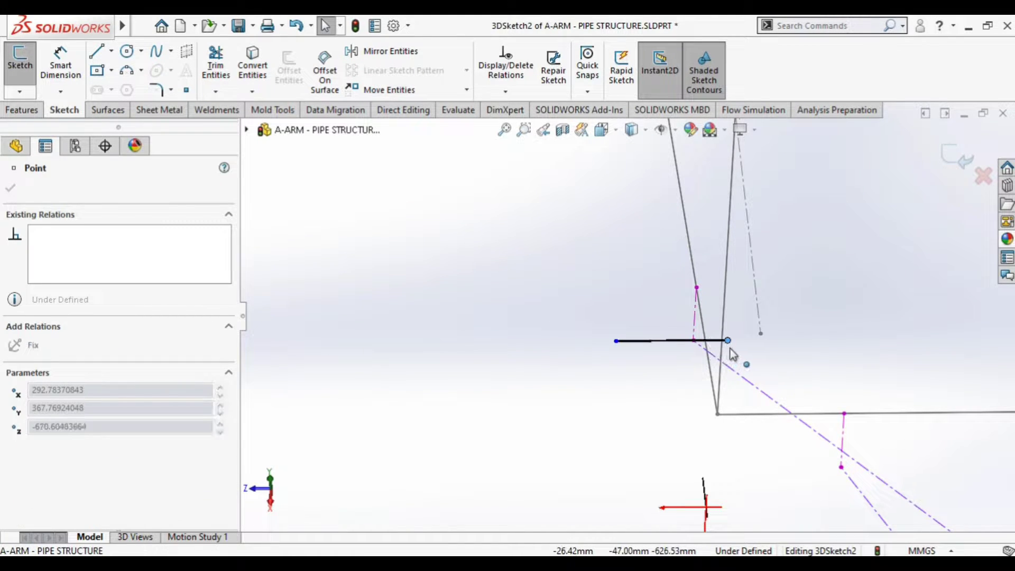
{"action": "left_click_drag", "start_coordinate": [613, 343], "coordinate": [665, 343]}
{"action": "scroll", "coordinate": [740, 358], "scroll_direction": "down", "scroll_amount": 6}
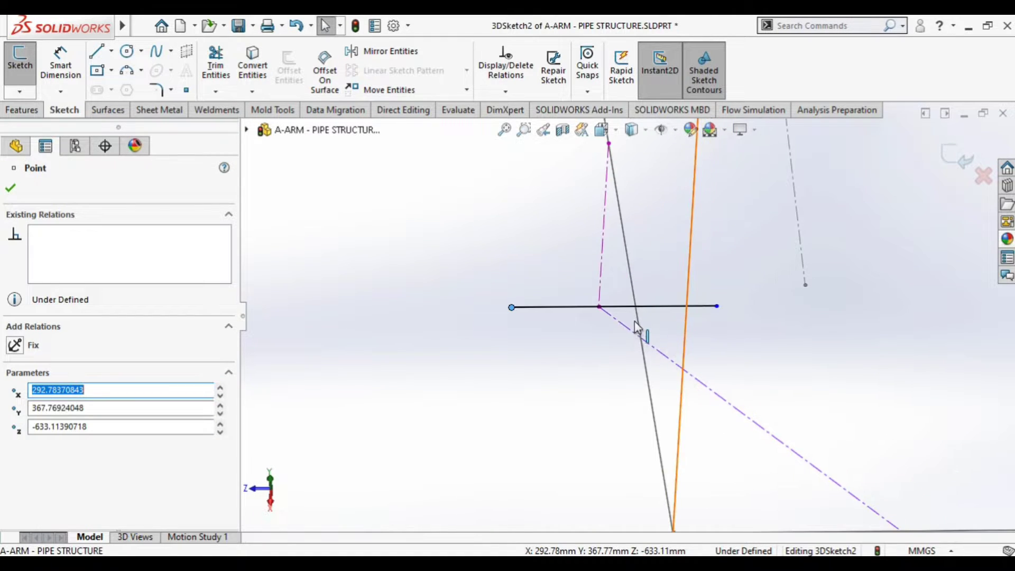
{"action": "left_click", "coordinate": [618, 314]}
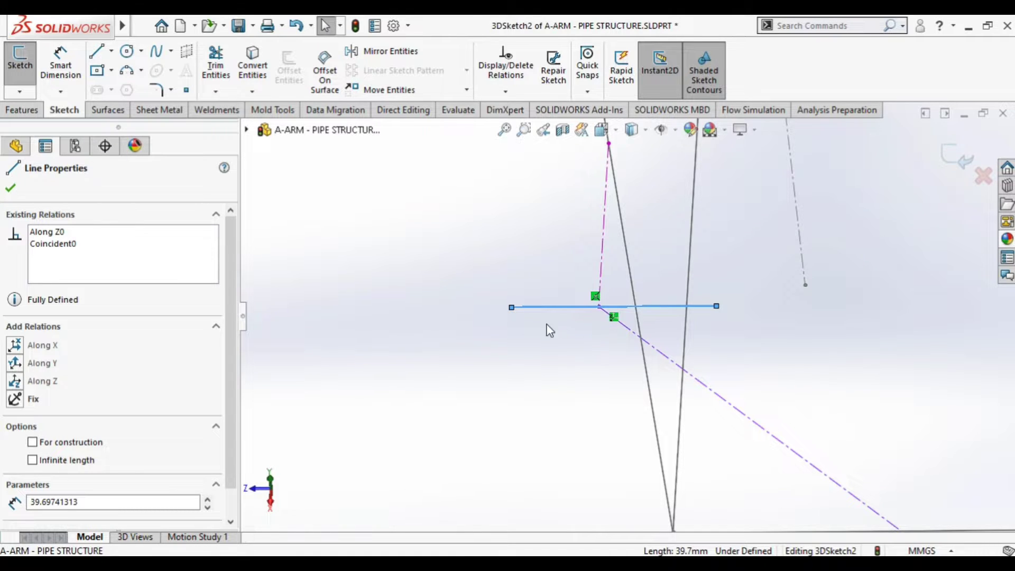
- Readjust the Z line's two endpoints on either side of the pickup point, making the line about 36 mm long
{"action": "left_click_drag", "start_coordinate": [511, 307], "coordinate": [574, 308]}
{"action": "left_click_drag", "start_coordinate": [718, 307], "coordinate": [782, 452]}
{"action": "mouse_move", "coordinate": [772, 431]}
{"action": "middle_mouse_down"}
{"action": "mouse_move", "coordinate": [836, 486]}
{"action": "mouse_move", "coordinate": [824, 454]}
{"action": "mouse_move", "coordinate": [831, 434]}
{"action": "middle_mouse_up"}
{"action": "scroll", "coordinate": [782, 422], "scroll_direction": "down", "scroll_amount": 4}
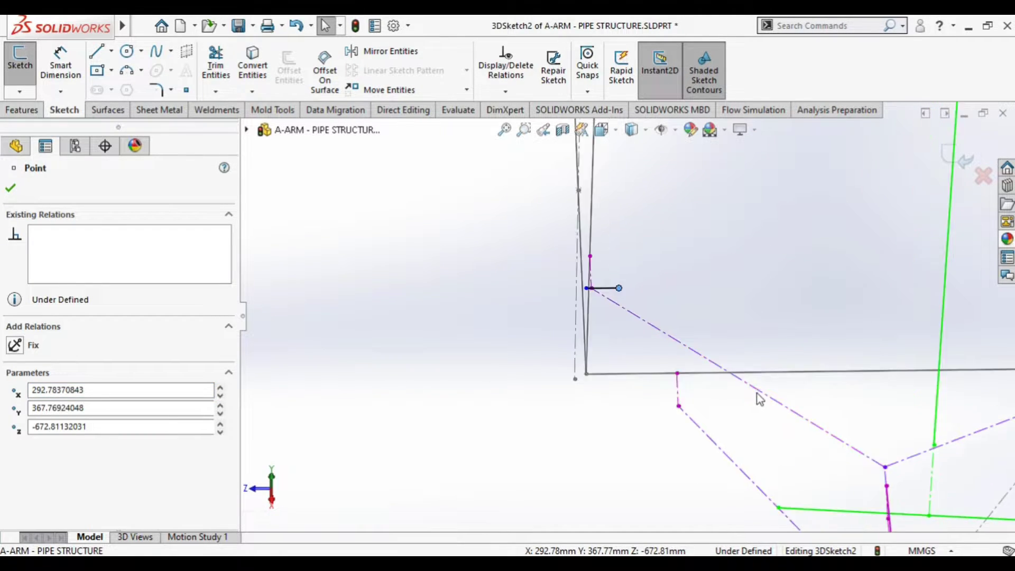
{"action": "middle_click_drag", "start_coordinate": [758, 391], "coordinate": [695, 408], "text": "ctrl"}
{"action": "left_click", "coordinate": [706, 406]}
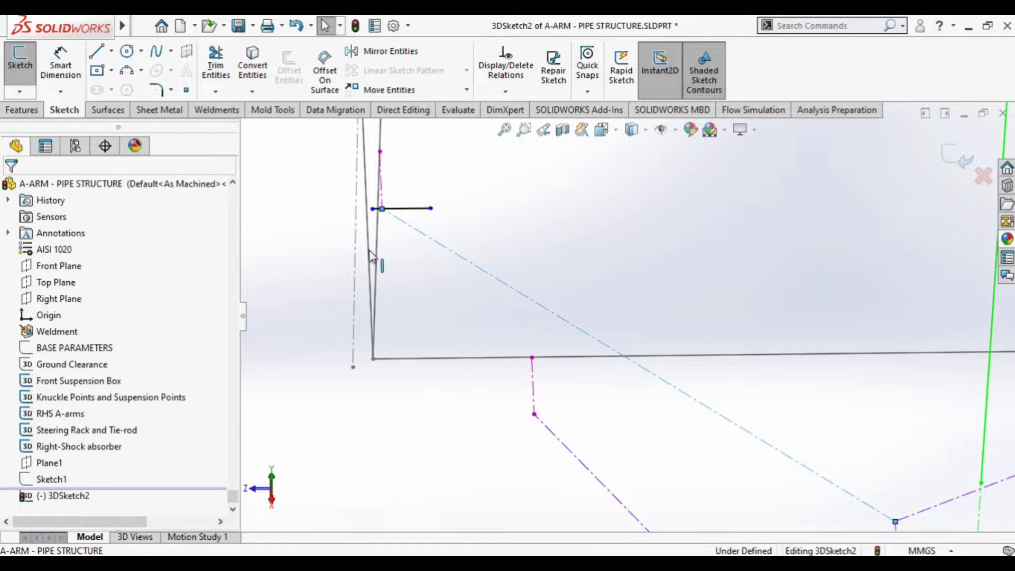
{"action": "scroll", "coordinate": [278, 151], "scroll_direction": "down", "scroll_amount": 4}
{"action": "scroll", "coordinate": [500, 233], "scroll_direction": "down", "scroll_amount": 2}
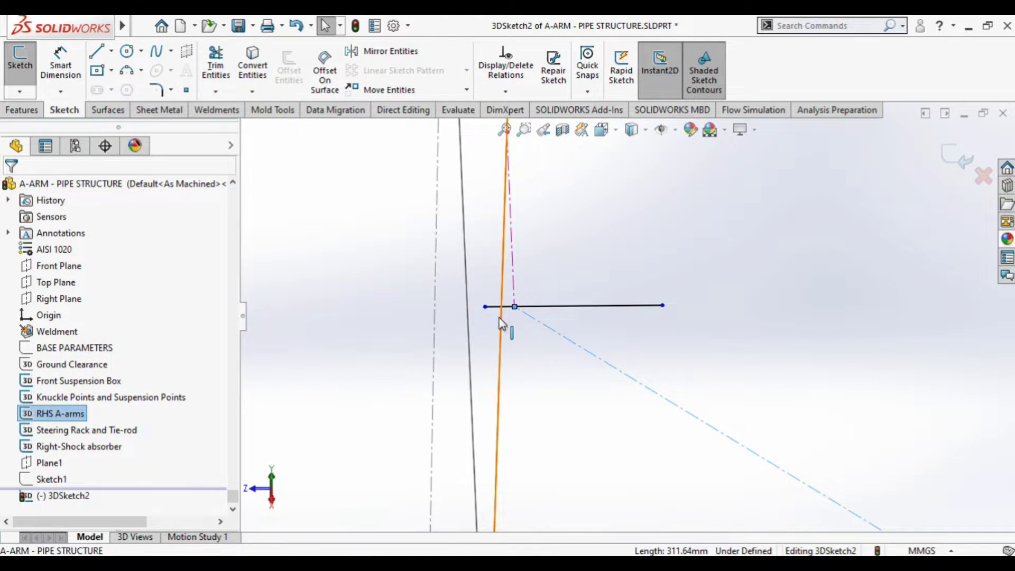
{"action": "left_click_drag", "start_coordinate": [484, 307], "coordinate": [431, 307]}
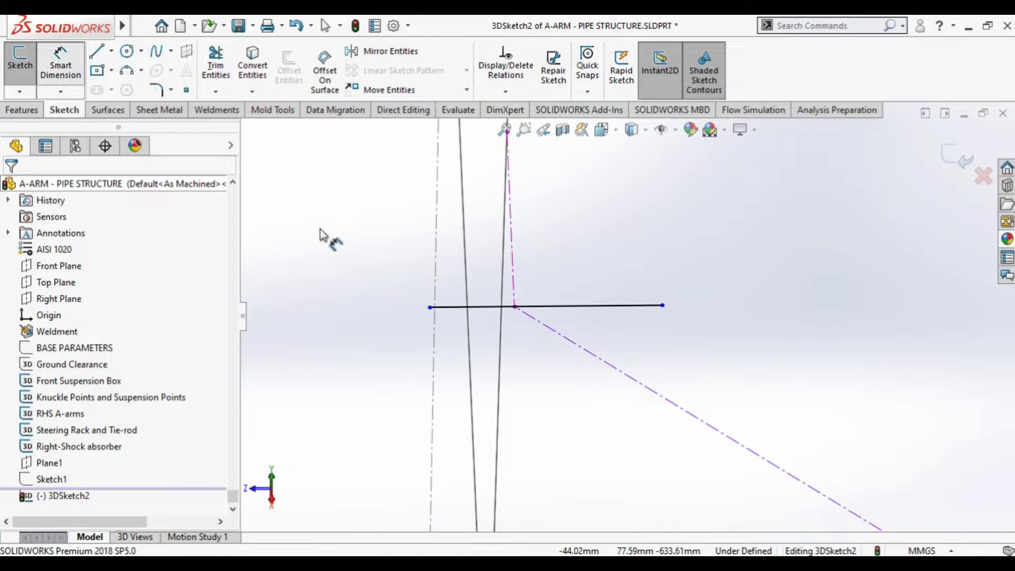
- Dimension the length of the Z line through the first pickup point as 50 mm
{"action": "left_click", "coordinate": [446, 308]}
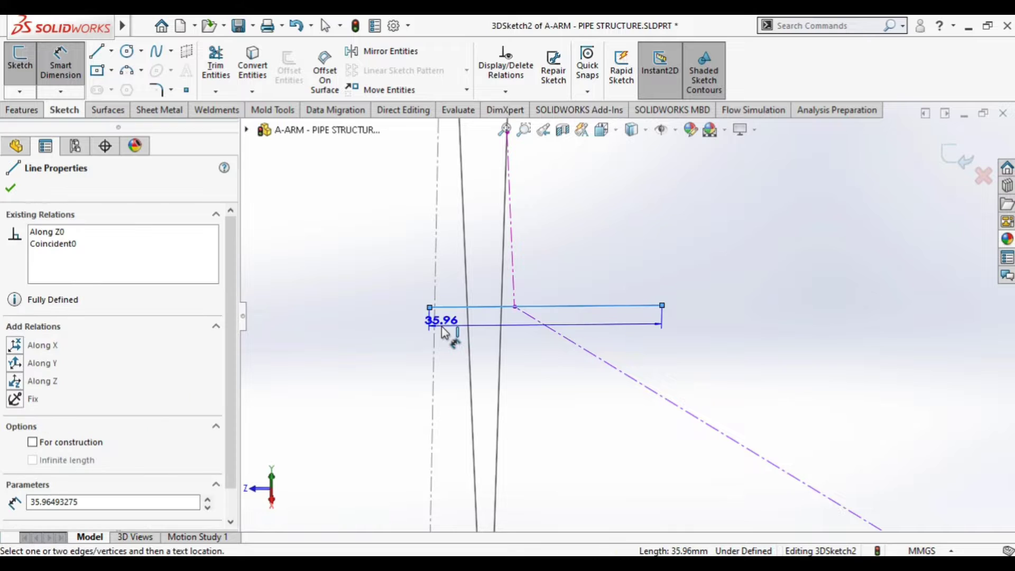
{"action": "left_click", "coordinate": [444, 332]}
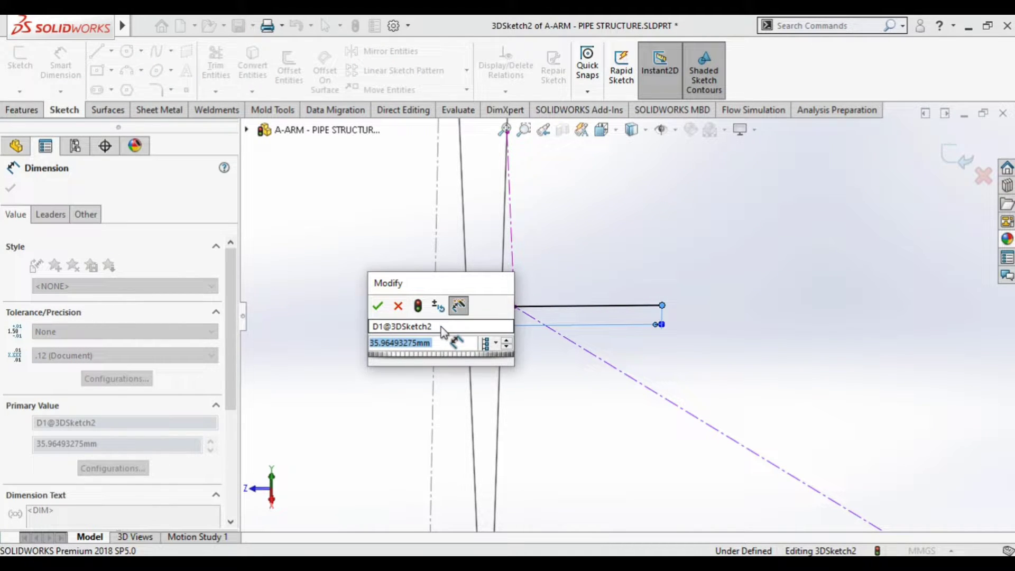
{"action": "type", "text": "50"}
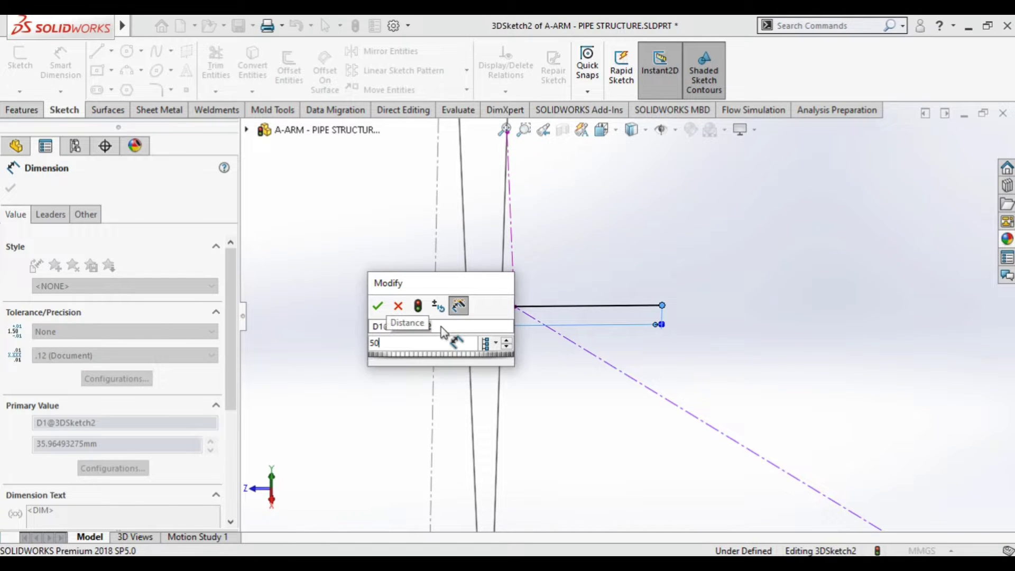
{"action": "key", "text": "Return"}
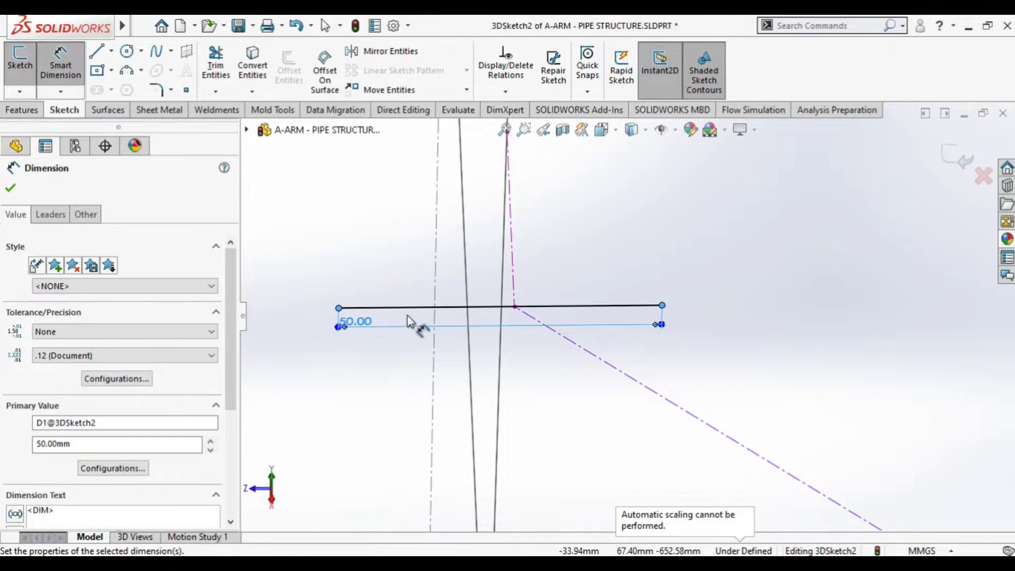
{"action": "key", "text": "Escape"}
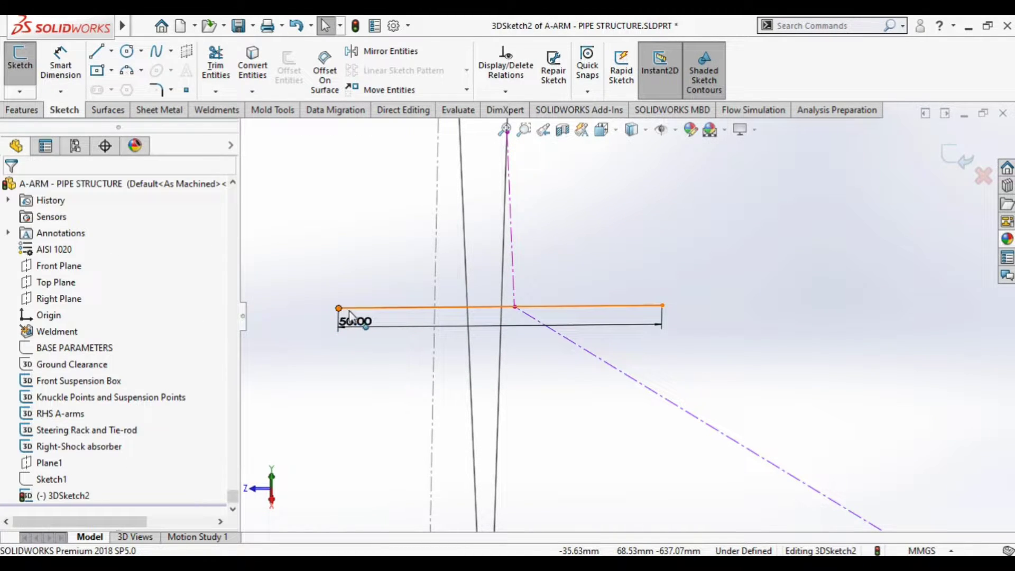
- Slide the 50 mm line along Z and dimension its +Z end 15 mm from the pickup point
{"action": "left_click_drag", "start_coordinate": [339, 308], "coordinate": [400, 316]}
{"action": "middle_click_drag", "start_coordinate": [528, 363], "coordinate": [534, 343]}
{"action": "left_click", "coordinate": [431, 381]}
{"action": "left_click", "coordinate": [71, 72]}
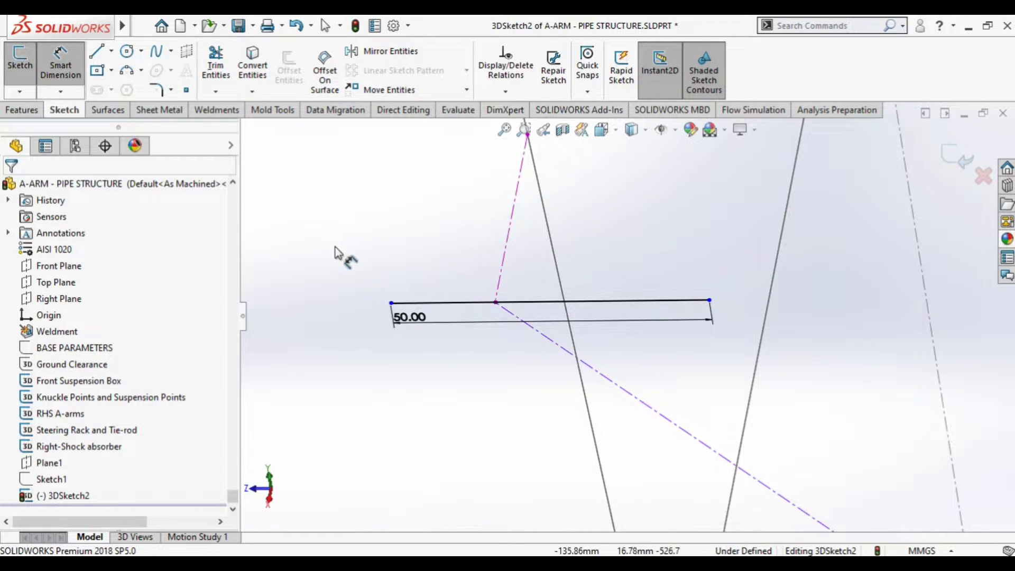
{"action": "left_click", "coordinate": [495, 302]}
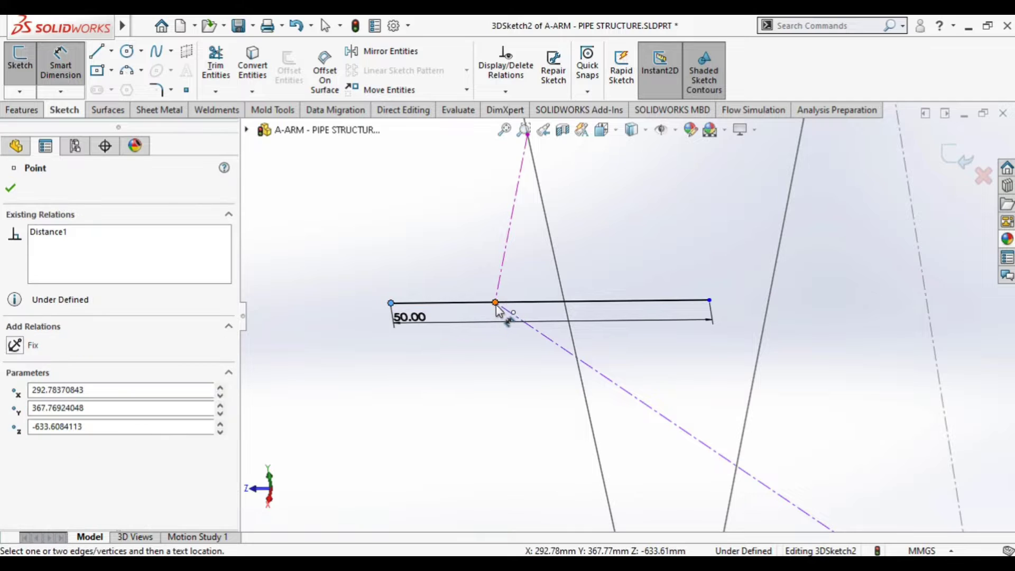
{"action": "left_click", "coordinate": [425, 357]}
{"action": "left_click", "coordinate": [445, 392]}
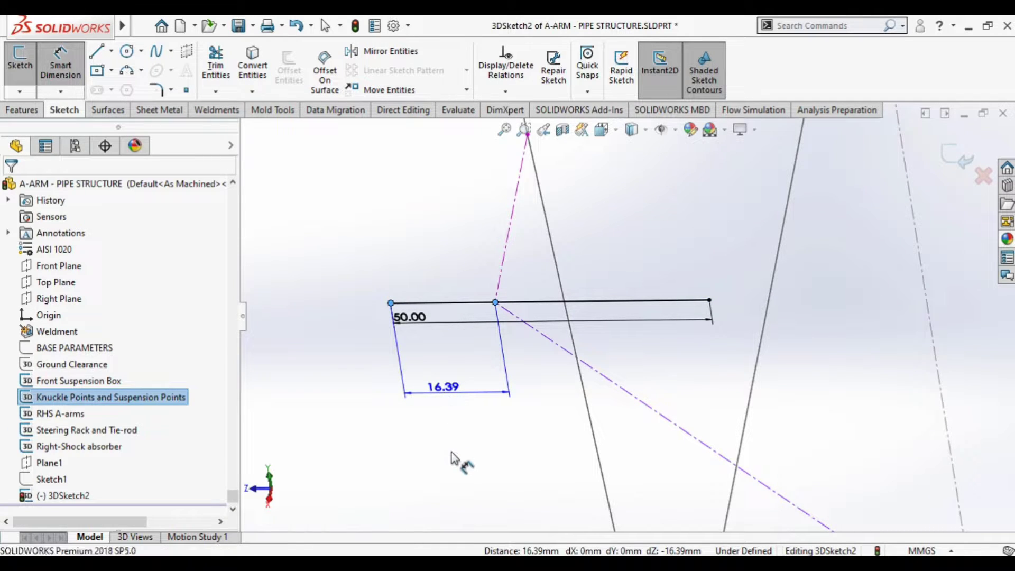
{"action": "type", "text": "1"}
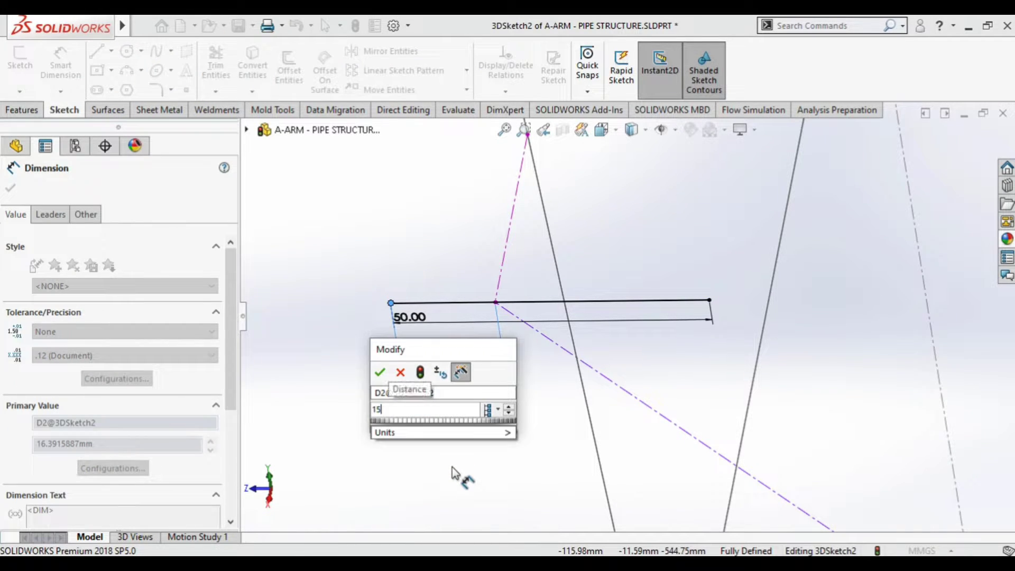
{"action": "type", "text": "5"}
{"action": "key", "text": "Return"}
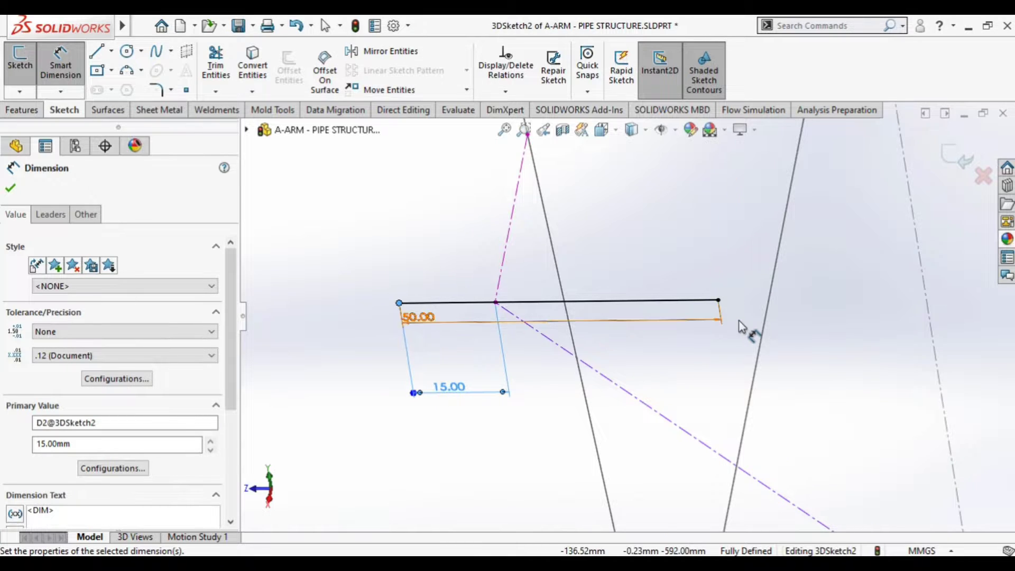
- Sketch a line about 27 mm long along Z in the ZX plane, near the same A-arm's other pickup point
{"action": "scroll", "coordinate": [740, 326], "scroll_direction": "up", "scroll_amount": 5}
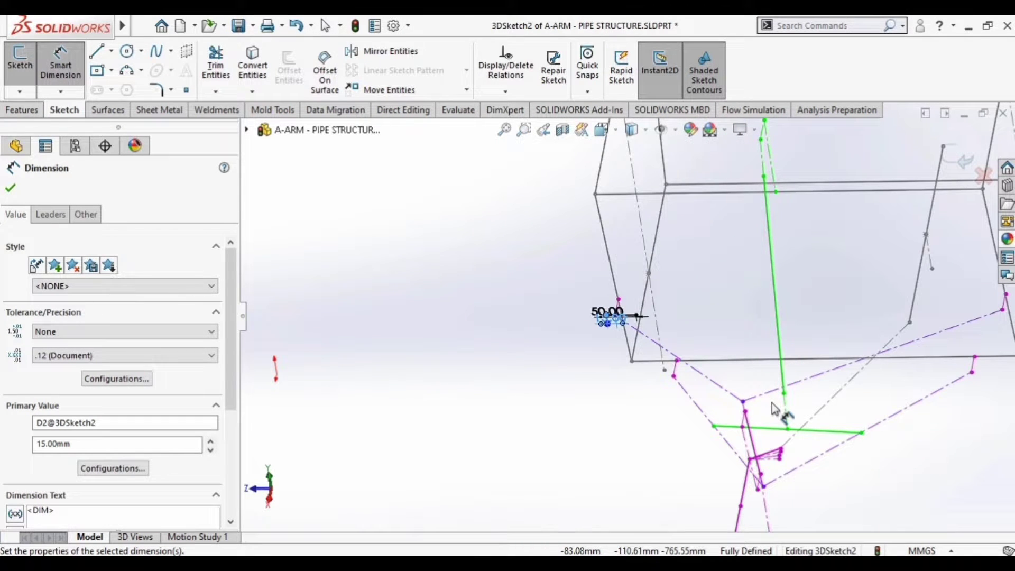
{"action": "scroll", "coordinate": [772, 403], "scroll_direction": "down", "scroll_amount": 6}
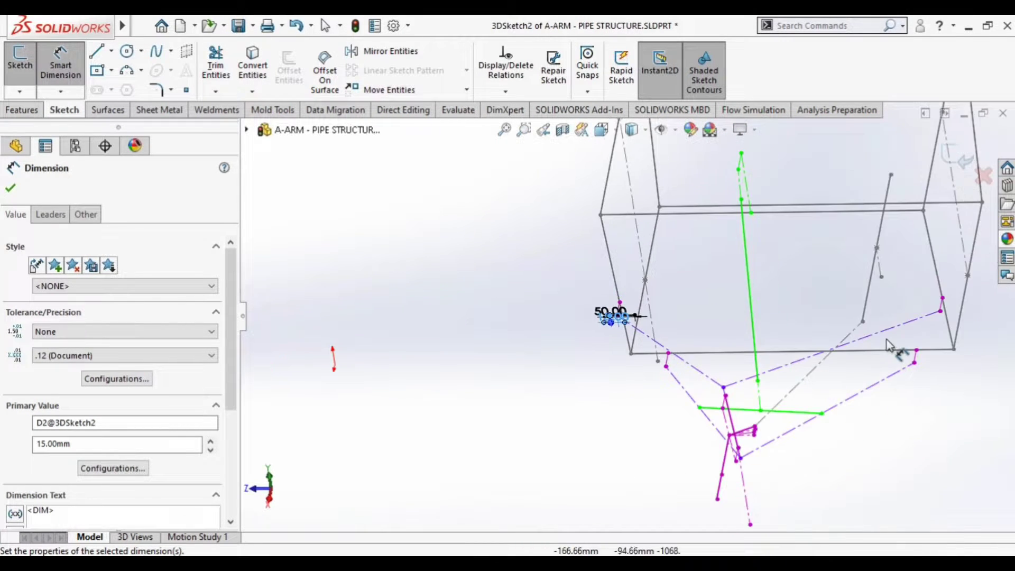
{"action": "left_click", "coordinate": [97, 51]}
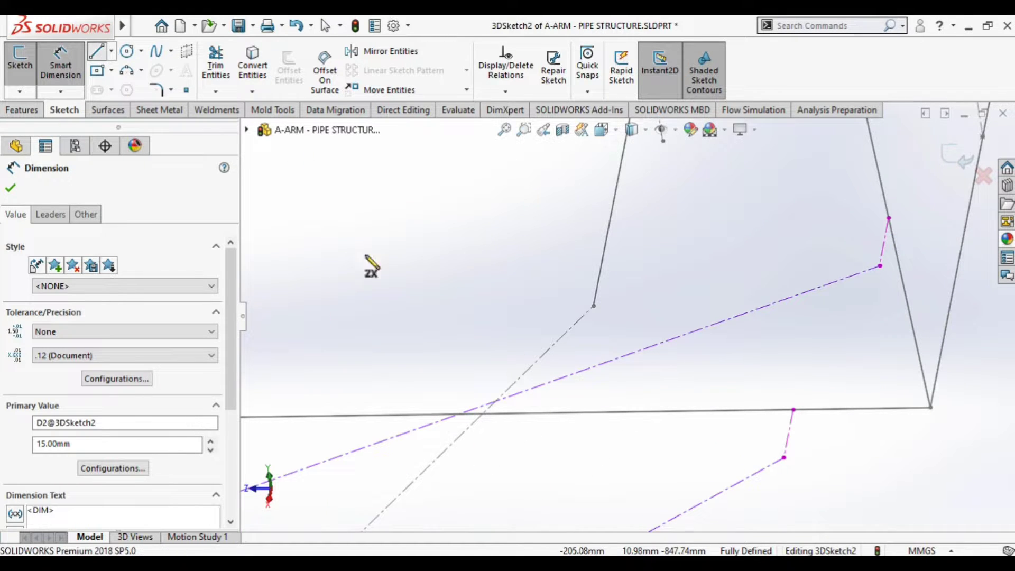
{"action": "left_click", "coordinate": [794, 270]}
{"action": "double_click", "coordinate": [846, 270]}
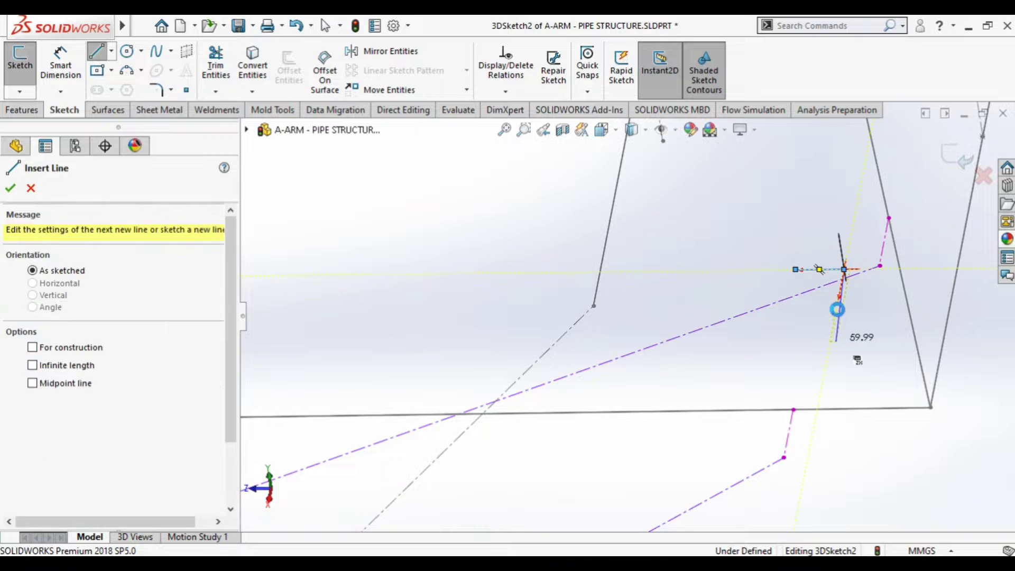
{"action": "key", "text": "Escape"}
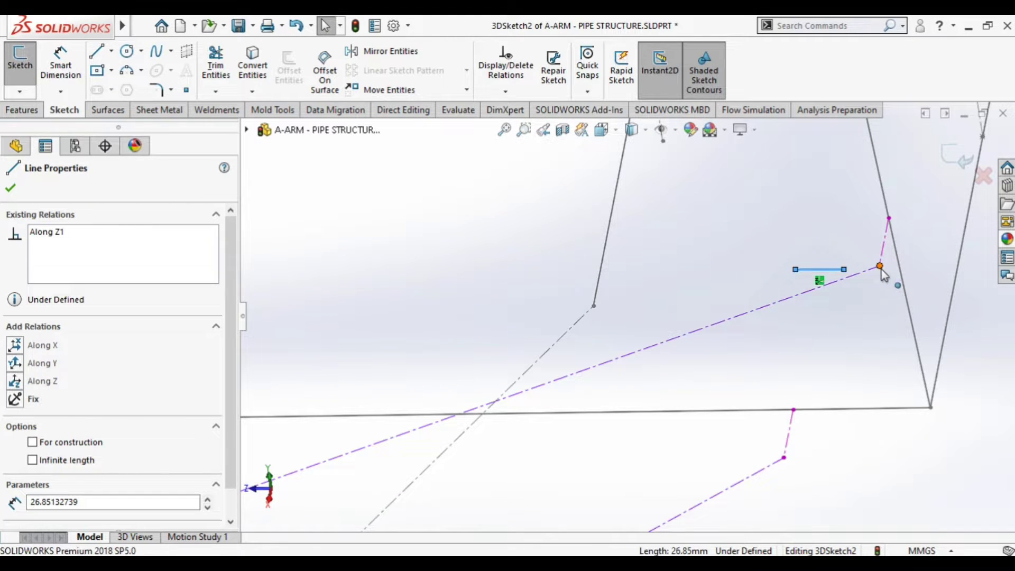
- Make the second Z line coincident with its pickup point and stretch its ends across that point, to about 58 mm long
{"action": "left_click", "coordinate": [881, 267], "text": "ctrl"}
{"action": "left_click", "coordinate": [49, 447]}
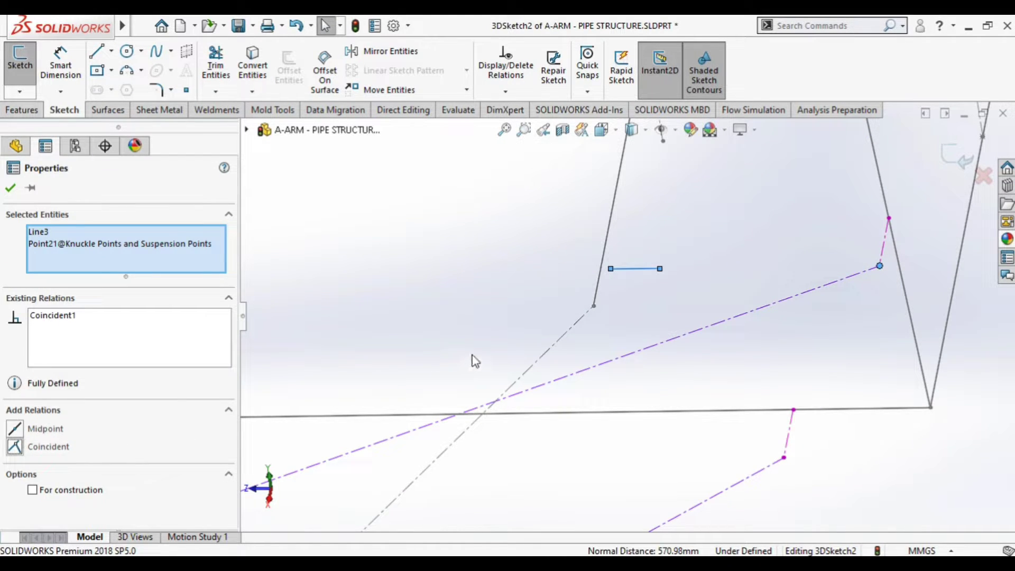
{"action": "left_click", "coordinate": [756, 255]}
{"action": "left_click_drag", "start_coordinate": [659, 269], "coordinate": [920, 266]}
{"action": "left_click_drag", "start_coordinate": [613, 271], "coordinate": [816, 266]}
- Dimension the length of the second Z line as 50 mm
{"action": "left_click", "coordinate": [77, 69]}
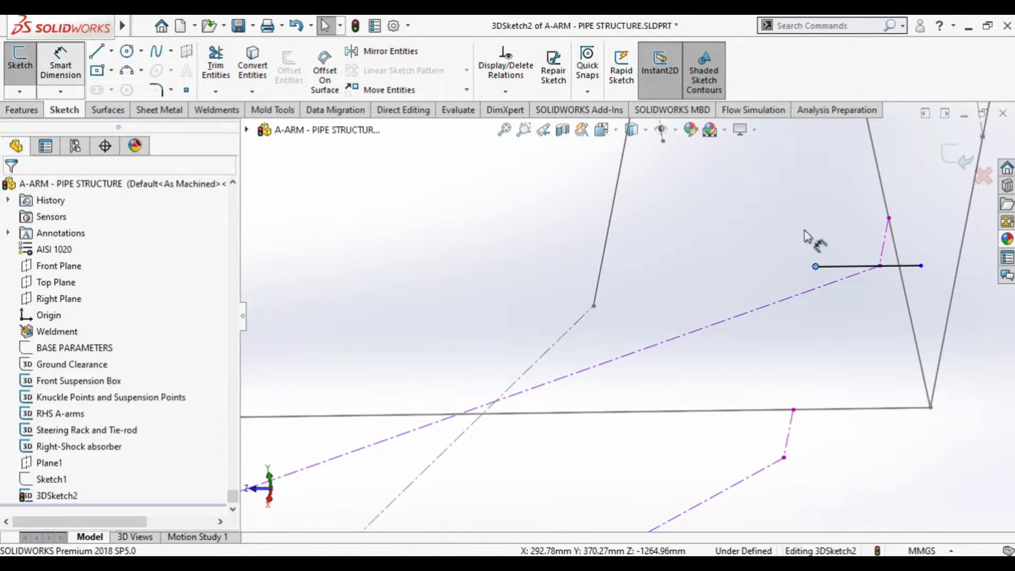
{"action": "left_click", "coordinate": [913, 269]}
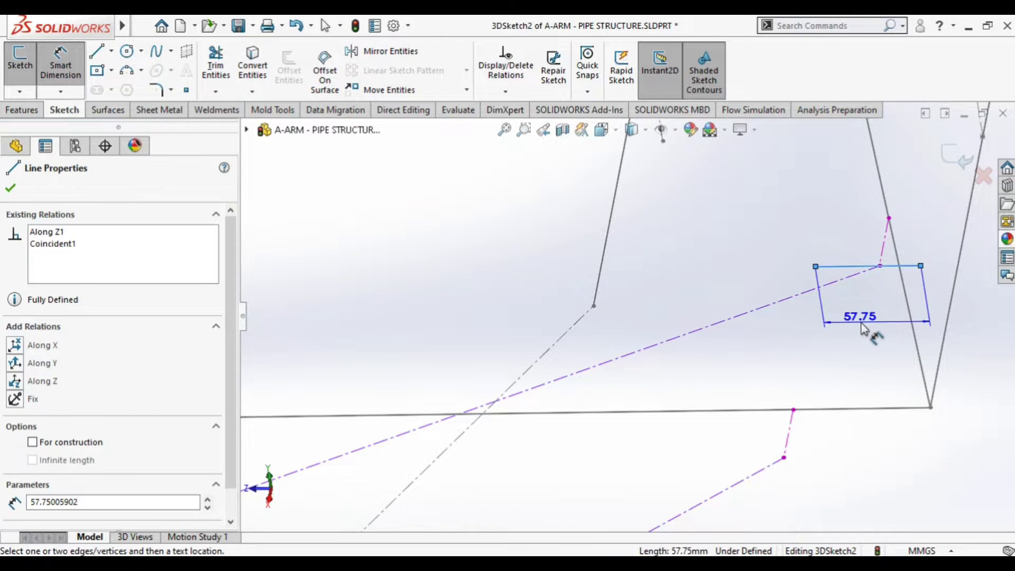
{"action": "left_click", "coordinate": [862, 324]}
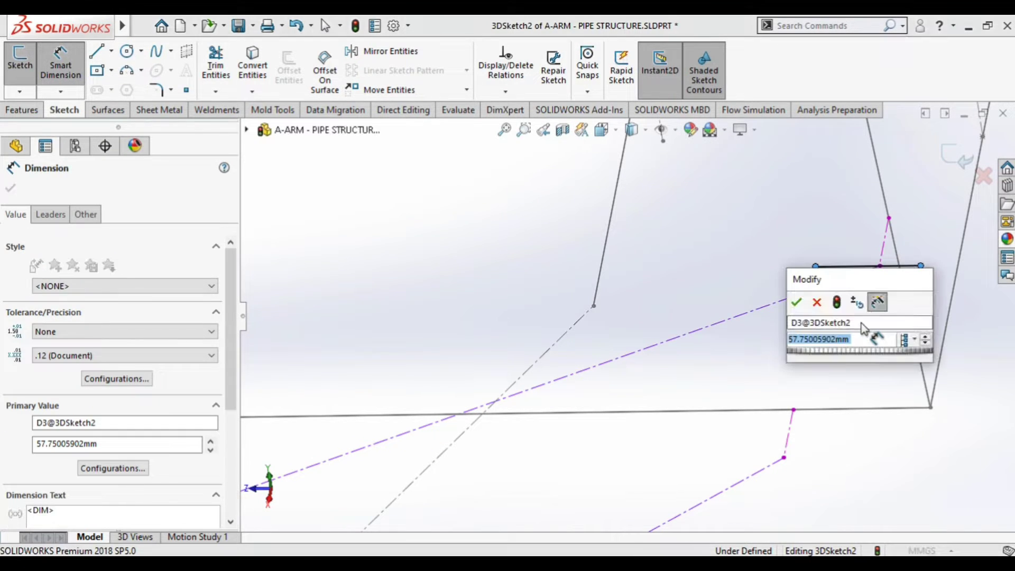
{"action": "type", "text": "50"}
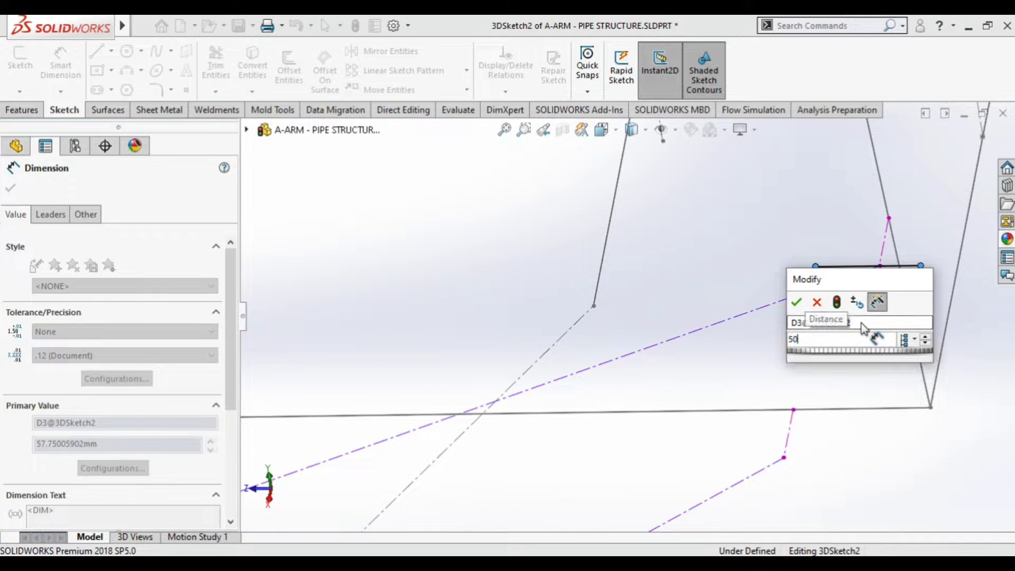
{"action": "key", "text": "Return"}
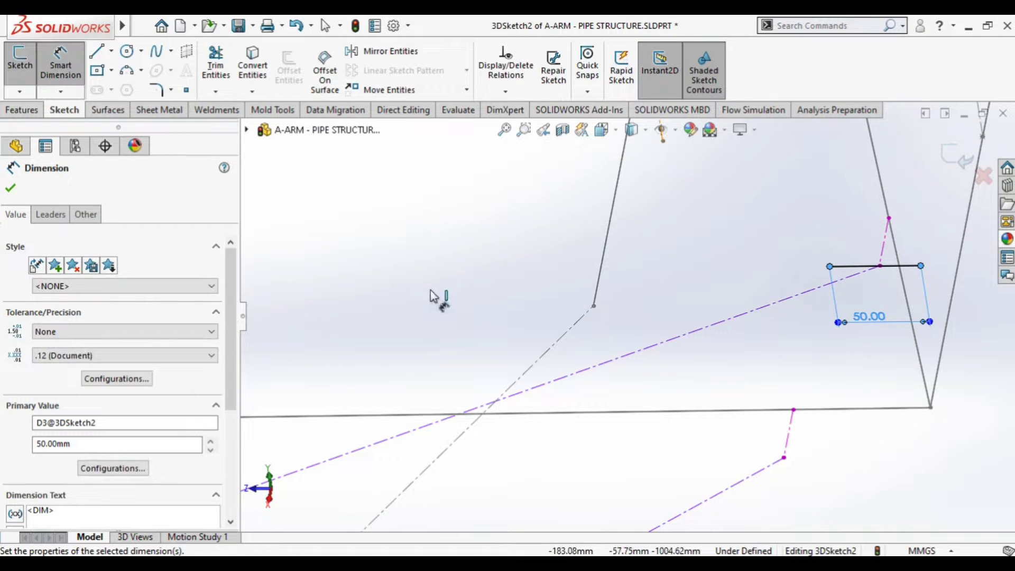
- Dimension the second Z line's -Z end 10 mm from its pickup point
{"action": "left_click", "coordinate": [880, 266]}
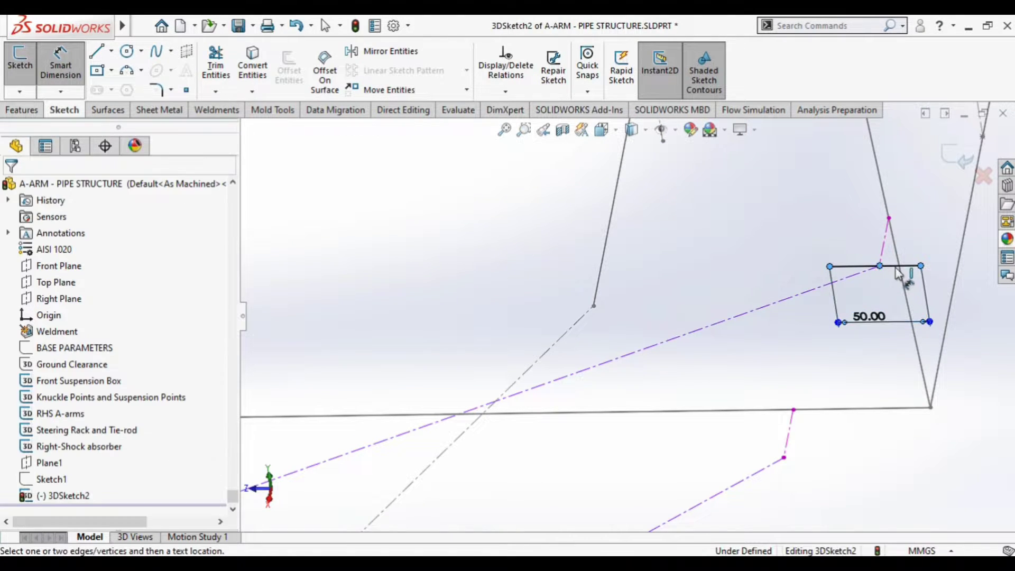
{"action": "left_click", "coordinate": [922, 267]}
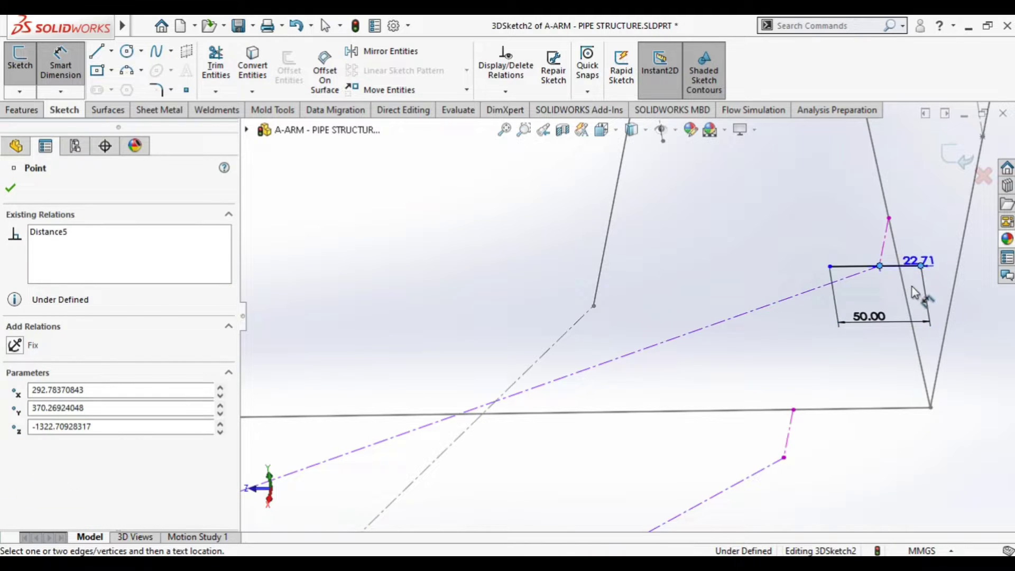
{"action": "left_click", "coordinate": [936, 228]}
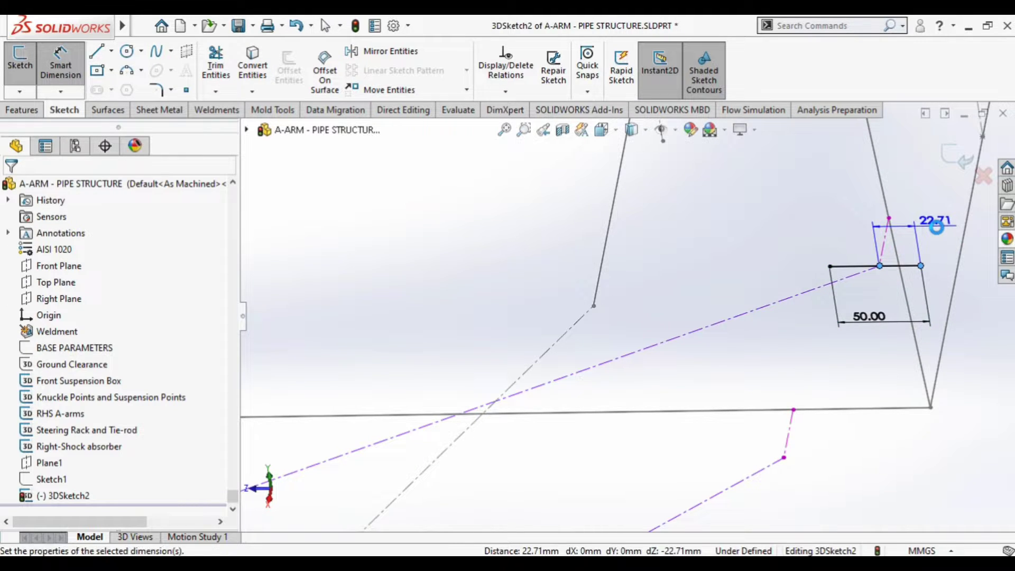
{"action": "type", "text": "10"}
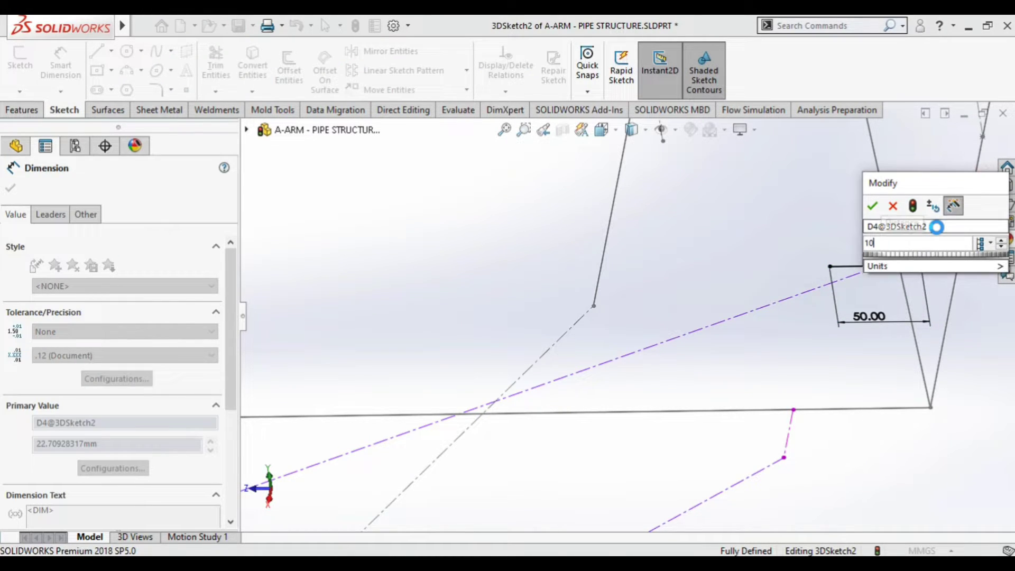
{"action": "key", "text": "Return"}
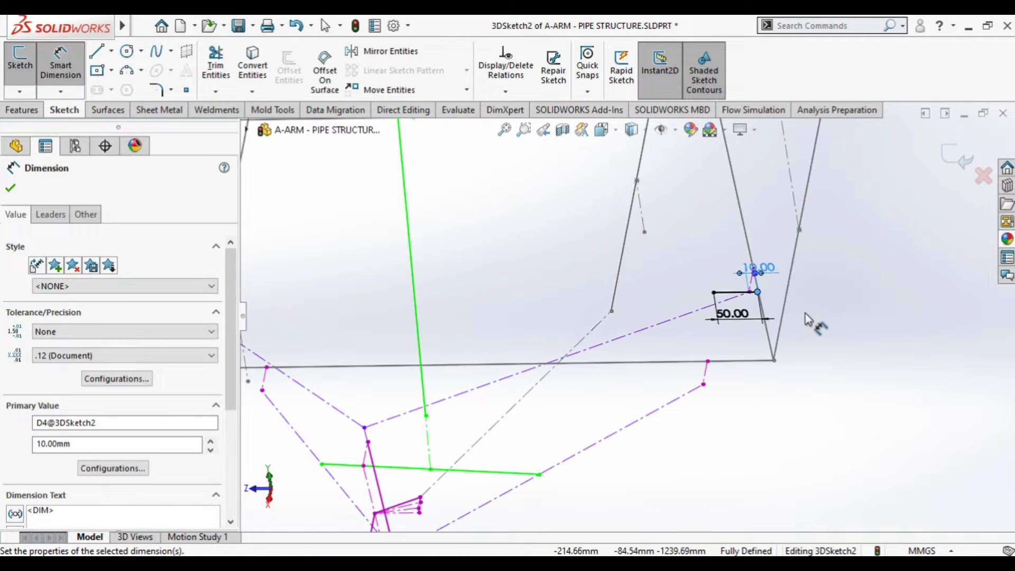
- Sketch a line about 1210 mm long in the ZX plane, starting and ending near the upper A-arm's outer apex point
{"action": "scroll", "coordinate": [747, 340], "scroll_direction": "up", "scroll_amount": 5}
{"action": "scroll", "coordinate": [515, 382], "scroll_direction": "down", "scroll_amount": 1}
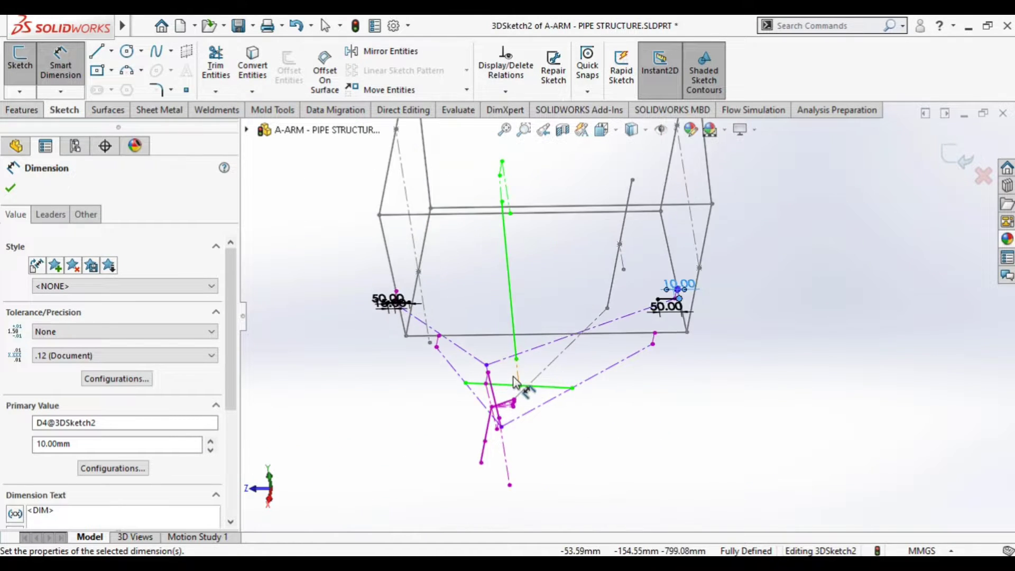
{"action": "mouse_move", "coordinate": [516, 382]}
{"action": "middle_mouse_down"}
{"action": "mouse_move", "coordinate": [686, 347]}
{"action": "mouse_move", "coordinate": [664, 347]}
{"action": "mouse_move", "coordinate": [644, 374]}
{"action": "middle_mouse_up"}
{"action": "scroll", "coordinate": [645, 375], "scroll_direction": "down", "scroll_amount": 2}
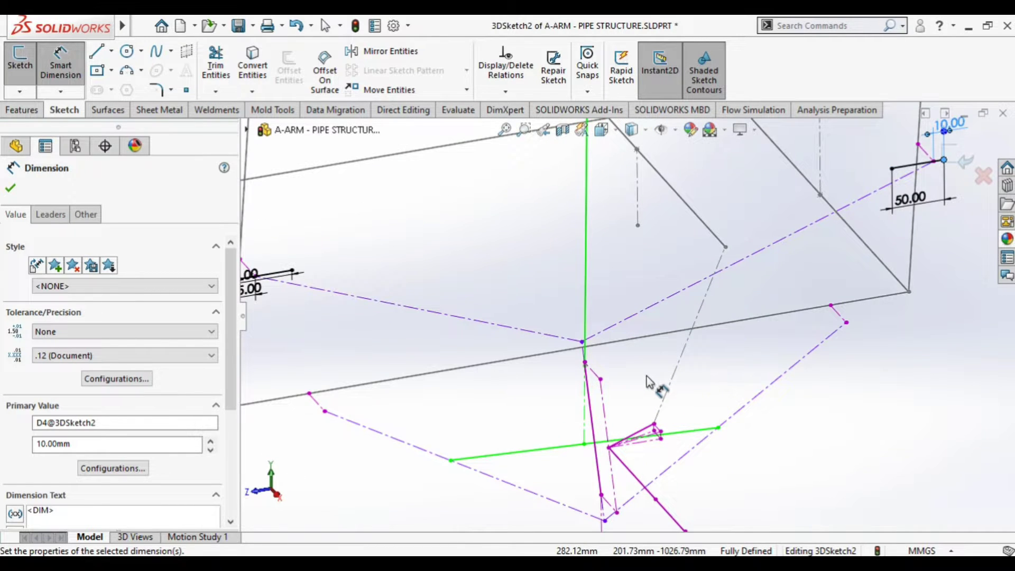
{"action": "left_click", "coordinate": [105, 56]}
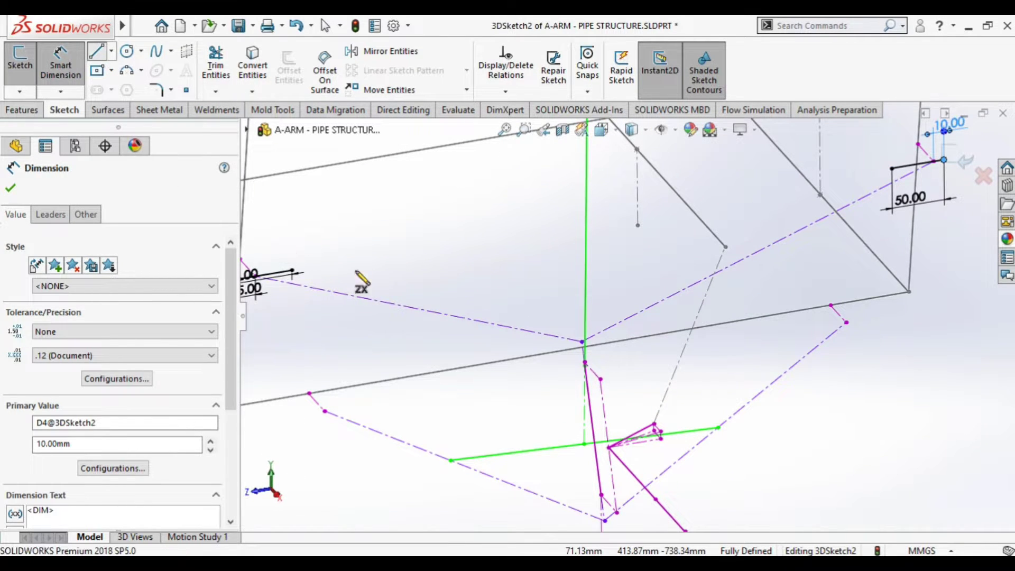
{"action": "scroll", "coordinate": [607, 354], "scroll_direction": "down", "scroll_amount": 2}
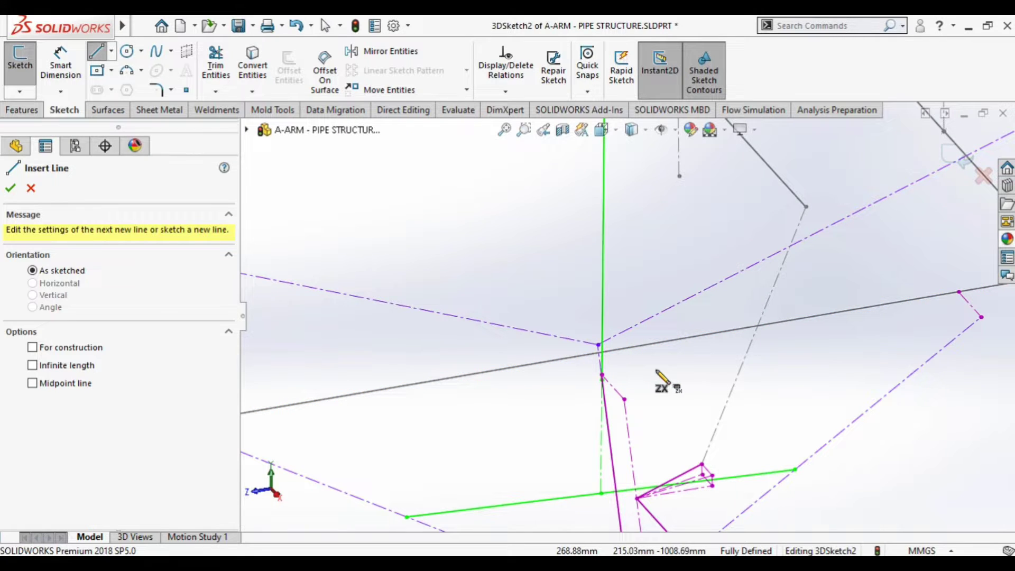
{"action": "mouse_move", "coordinate": [657, 372]}
{"action": "middle_mouse_down"}
{"action": "mouse_move", "coordinate": [655, 351]}
{"action": "mouse_move", "coordinate": [673, 351]}
{"action": "mouse_move", "coordinate": [716, 374]}
{"action": "mouse_move", "coordinate": [679, 317]}
{"action": "middle_mouse_up"}
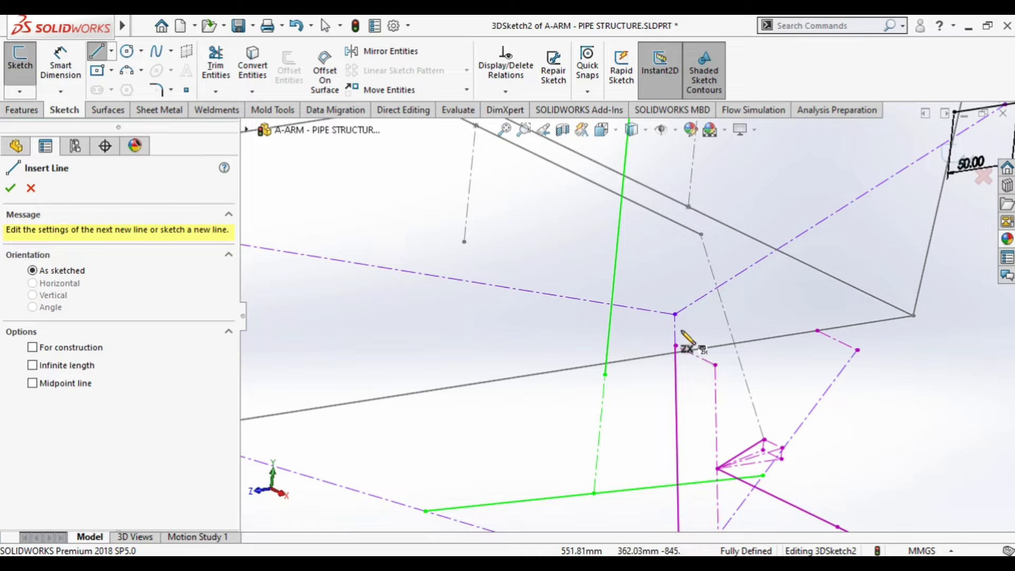
{"action": "left_click", "coordinate": [668, 279]}
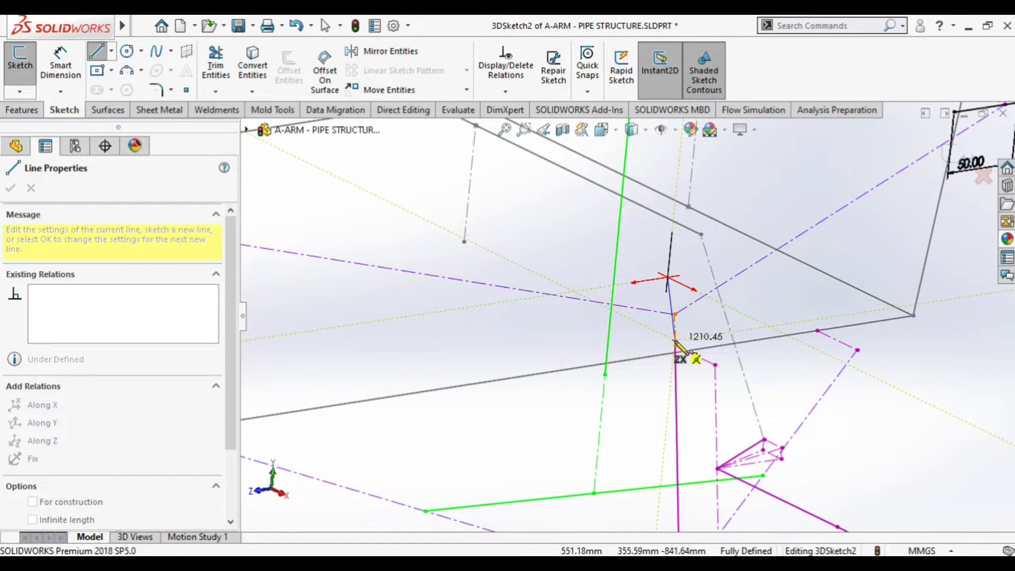
{"action": "left_click", "coordinate": [675, 341]}
{"action": "scroll", "coordinate": [702, 343], "scroll_direction": "down", "scroll_amount": 2}
{"action": "key", "text": "Escape"}
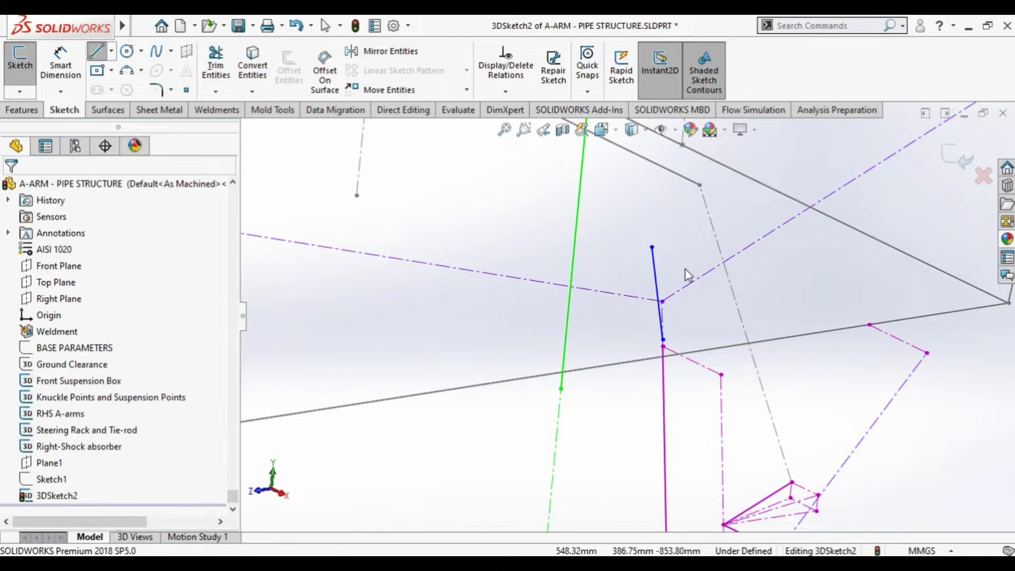
- Try to make the new line coincident with the A-arm's apex point, and undo the relation
{"action": "left_click", "coordinate": [660, 294]}
{"action": "left_click", "coordinate": [663, 339], "text": "ctrl"}
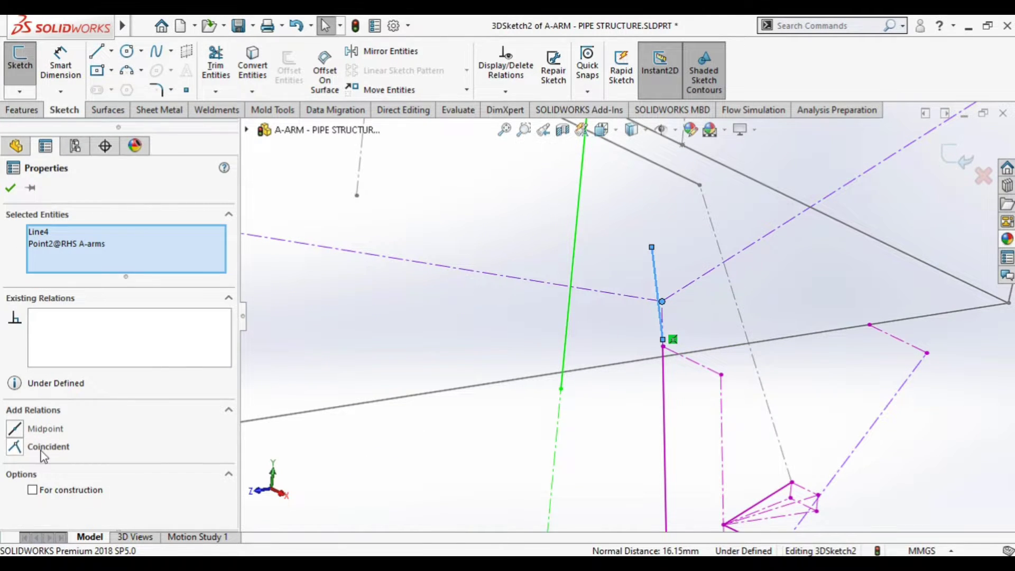
{"action": "left_click", "coordinate": [48, 447]}
{"action": "key", "text": "Escape"}
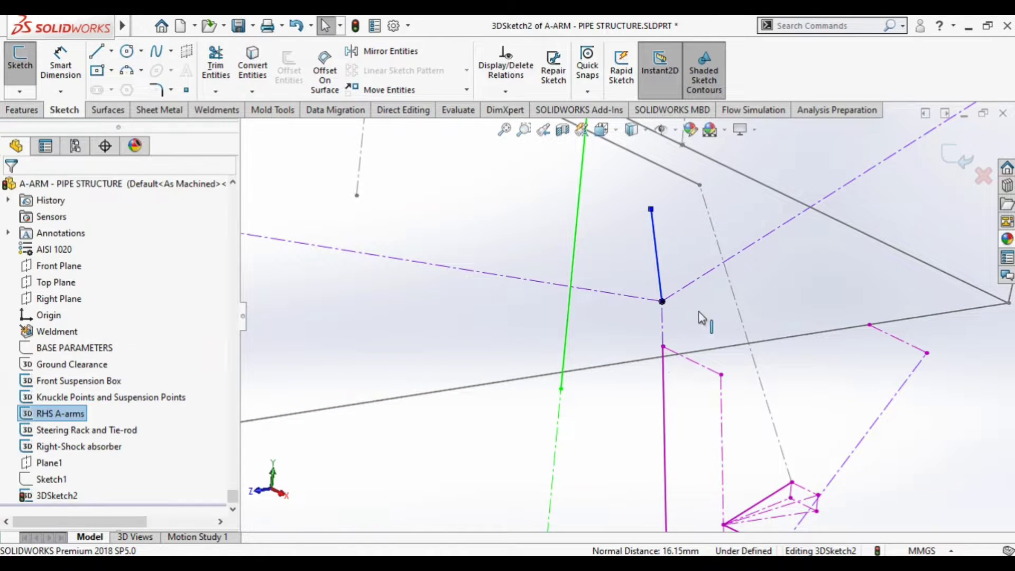
{"action": "middle_click_drag", "start_coordinate": [704, 308], "coordinate": [655, 321]}
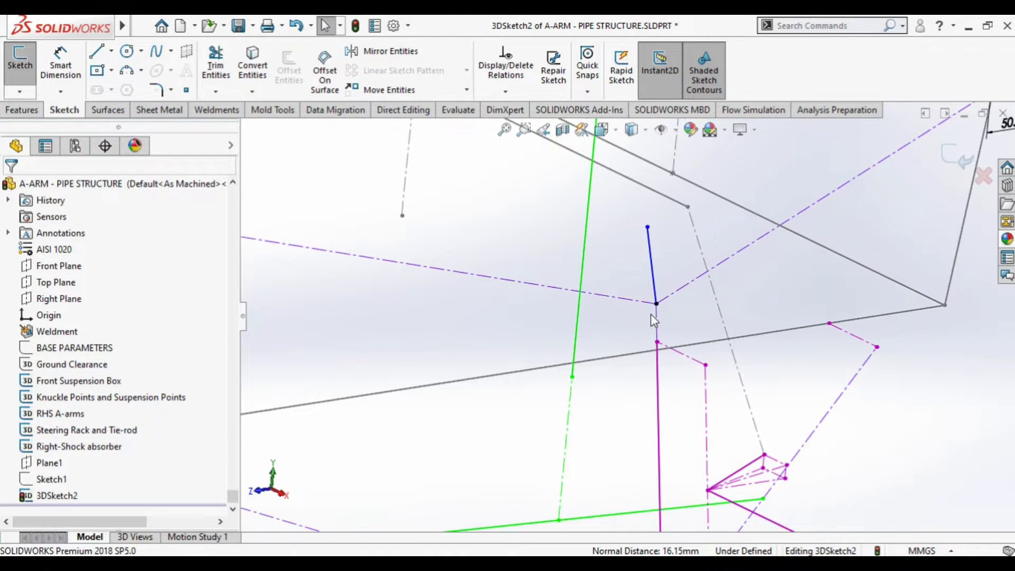
{"action": "key", "text": "ctrl+z"}
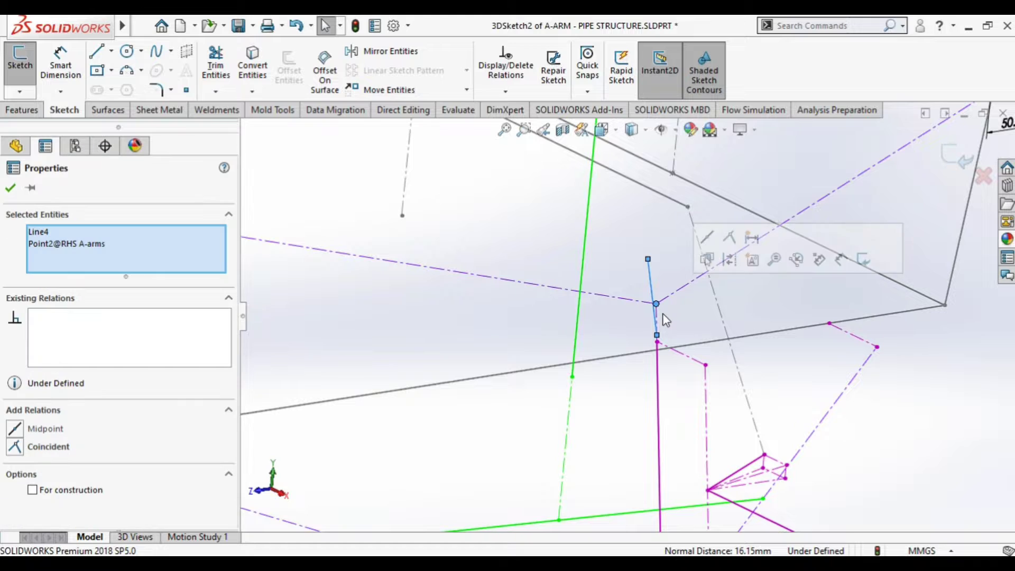
- Reapply the coincident relation between the new line and the A-arm's apex point
{"action": "scroll", "coordinate": [664, 313], "scroll_direction": "down", "scroll_amount": 2}
{"action": "key", "text": "Escape"}
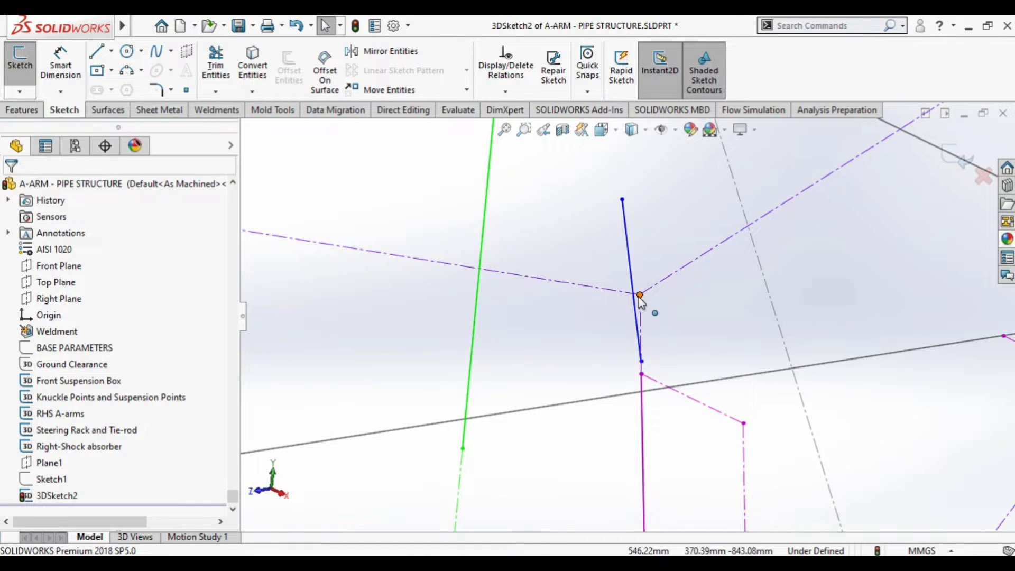
{"action": "left_click", "coordinate": [640, 298]}
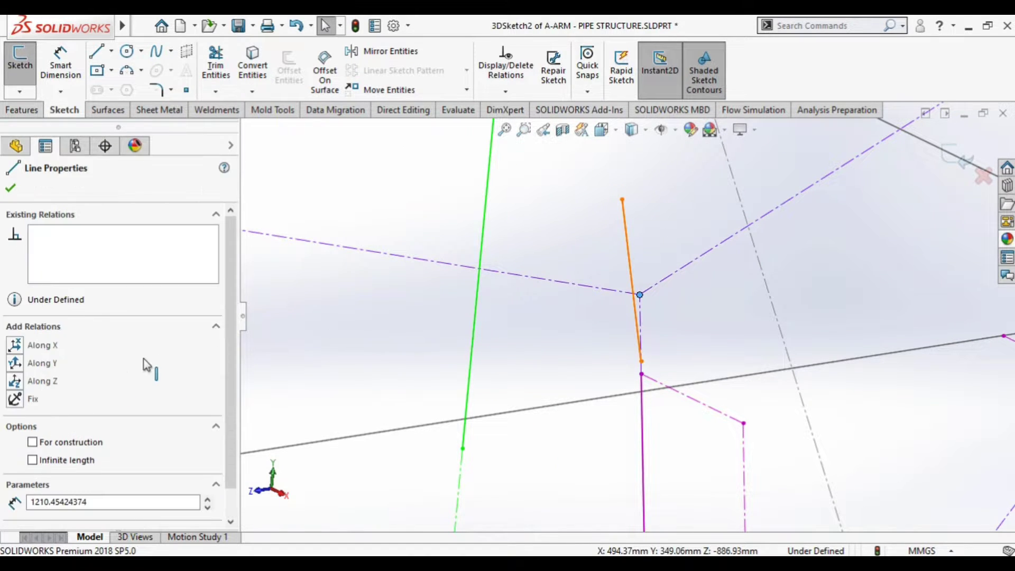
{"action": "left_click", "coordinate": [48, 447]}
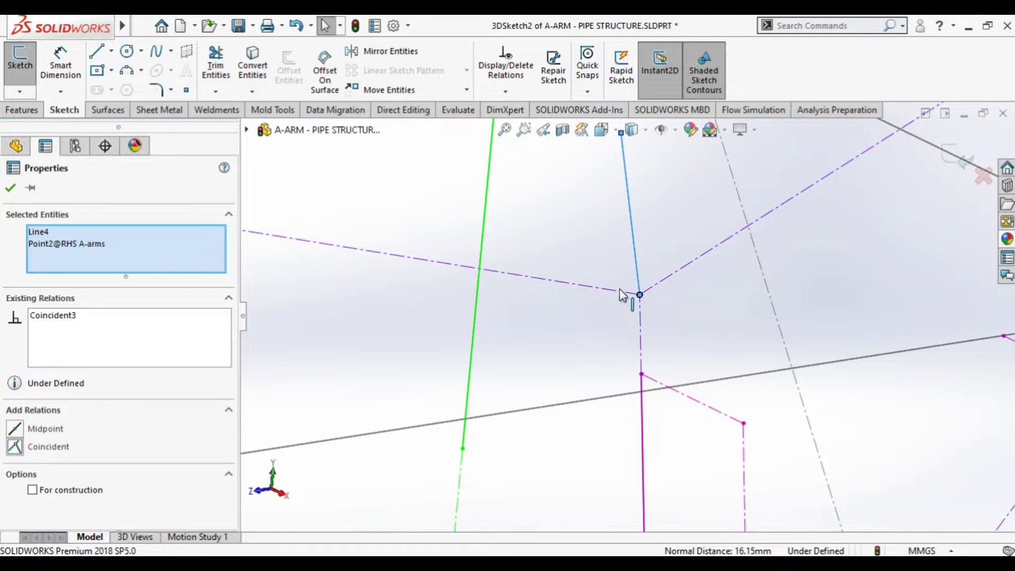
{"action": "left_click", "coordinate": [720, 264]}
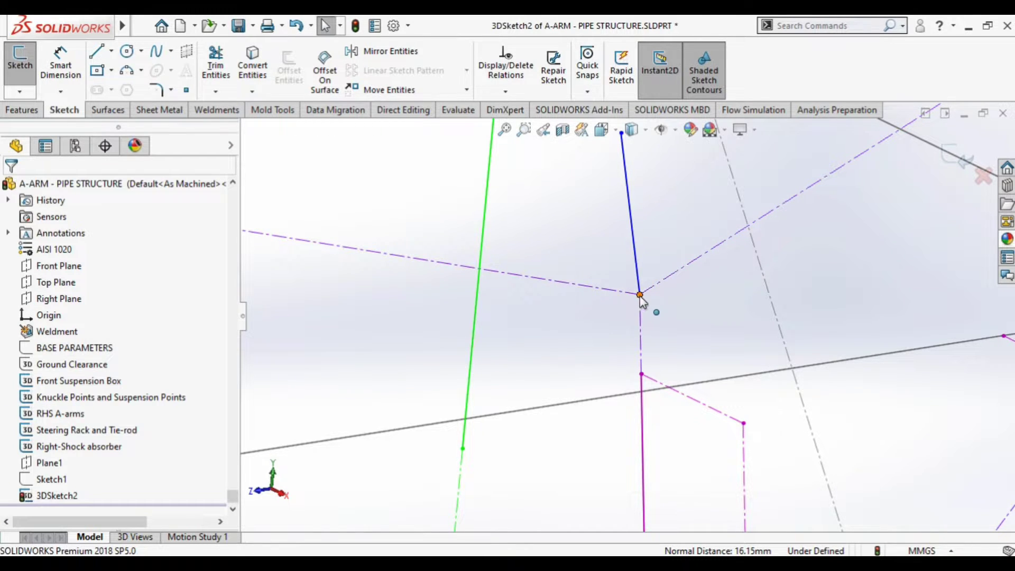
{"action": "right_click_drag", "start_coordinate": [615, 271], "coordinate": [629, 295]}
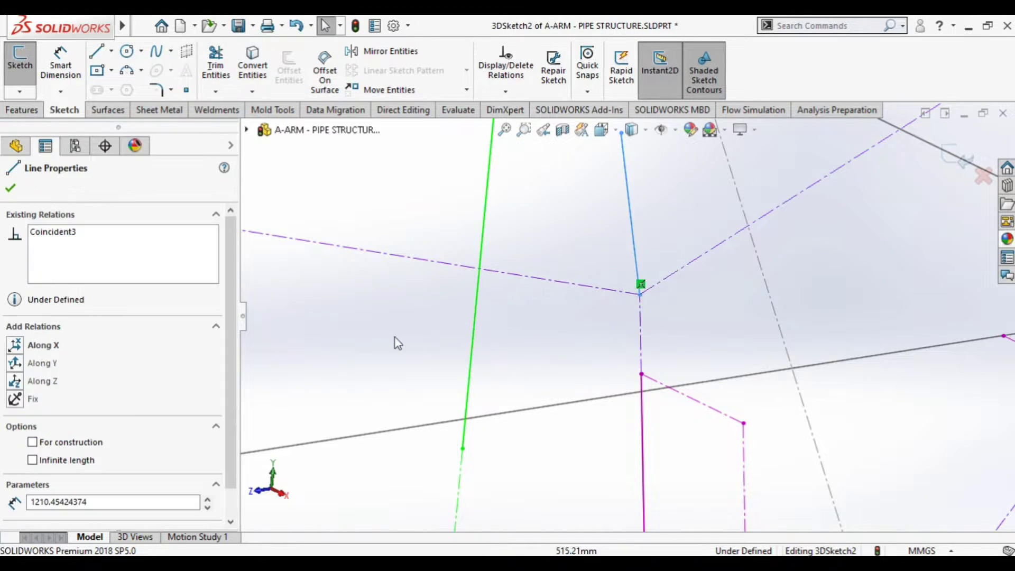
{"action": "left_click", "coordinate": [649, 293]}
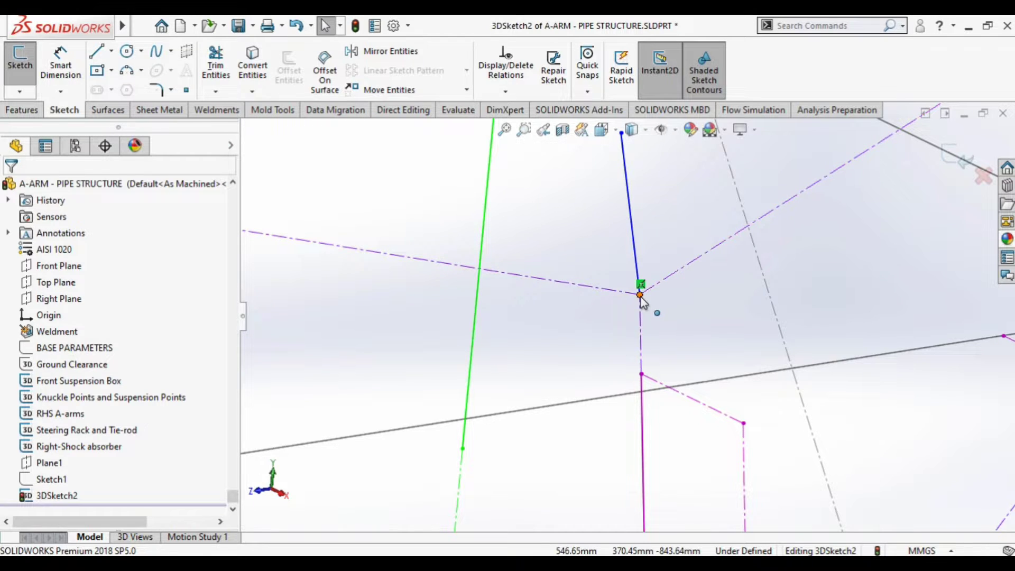
- Delete the line attached to the A-arm's apex point
{"action": "left_click_drag", "start_coordinate": [650, 327], "coordinate": [680, 320]}
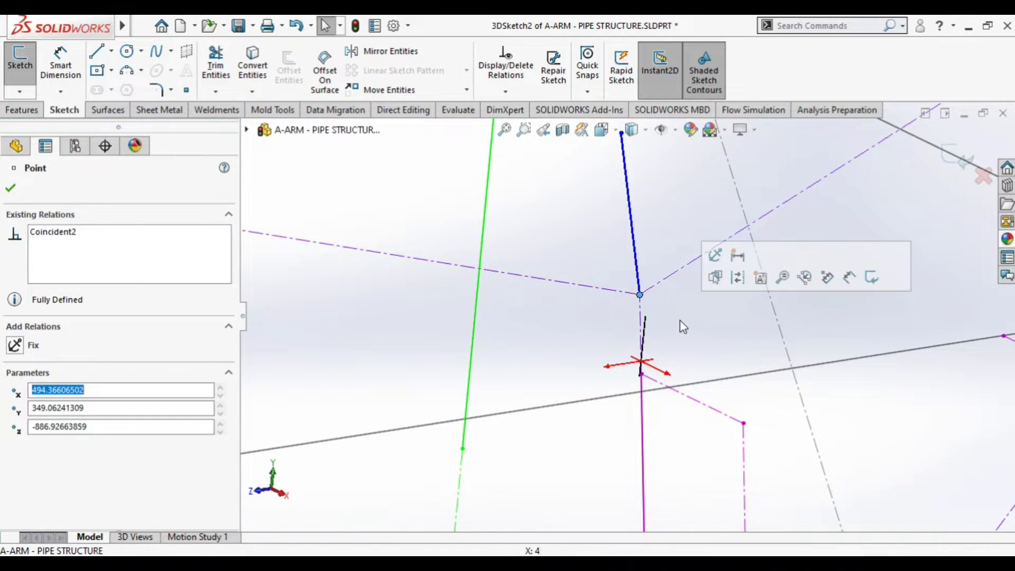
{"action": "left_click", "coordinate": [677, 319]}
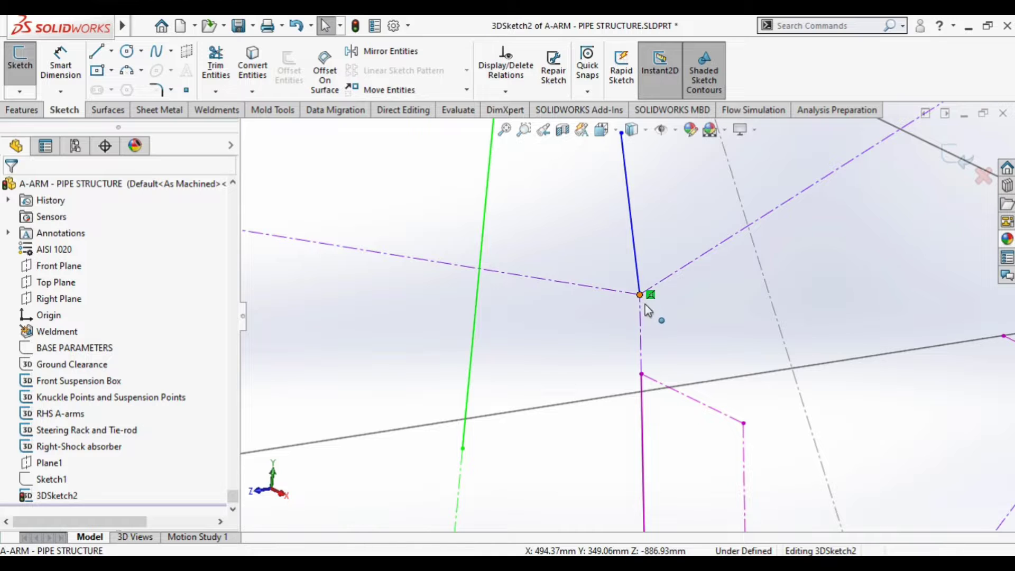
{"action": "left_click", "coordinate": [644, 304]}
{"action": "middle_click_drag", "start_coordinate": [652, 331], "coordinate": [654, 320]}
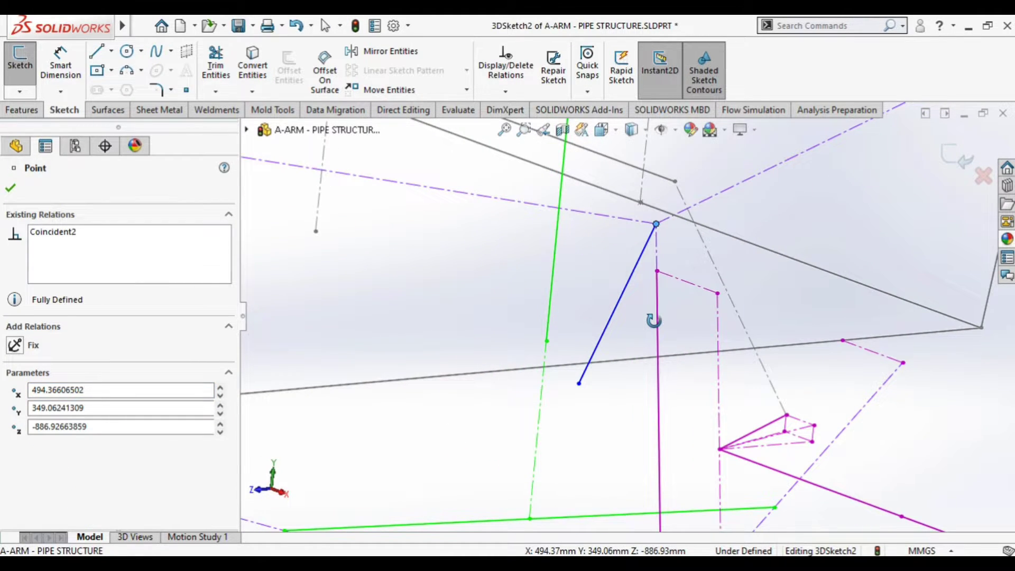
{"action": "left_click", "coordinate": [629, 282]}
{"action": "key", "text": "Delete"}
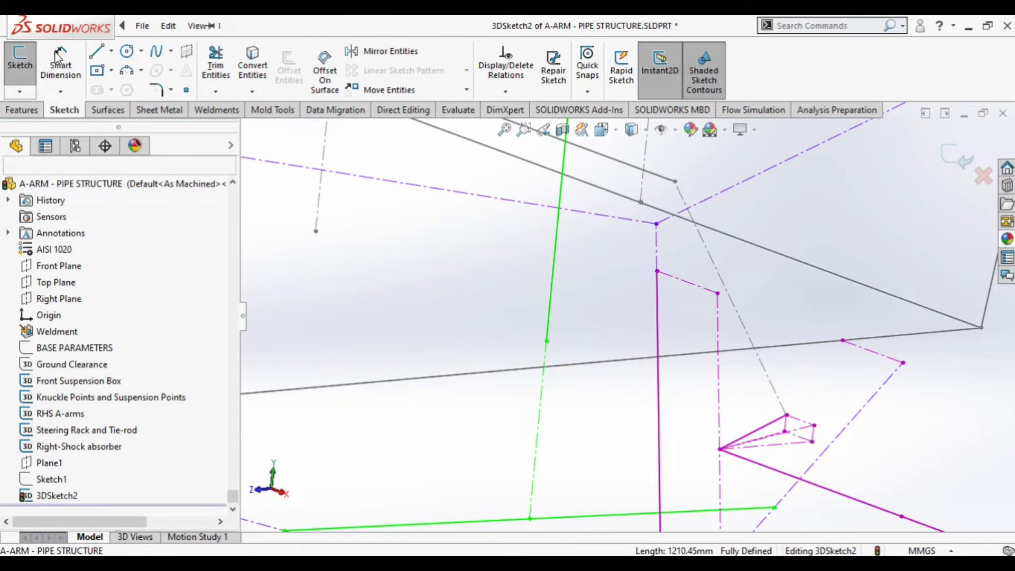
- Sketch a replacement line in the ZX plane, passing close to the A-arm's apex point
{"action": "left_click", "coordinate": [96, 51]}
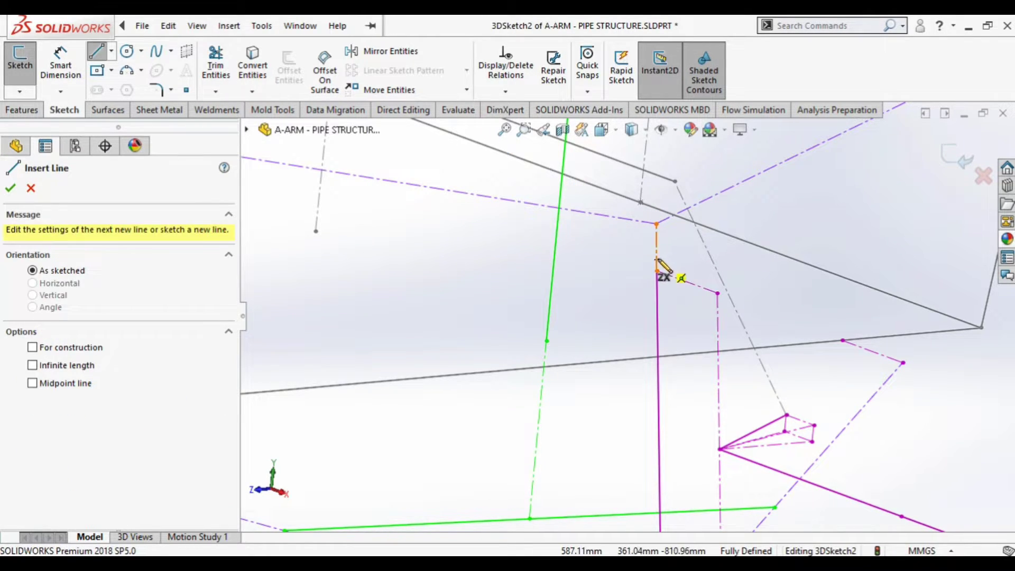
{"action": "left_click", "coordinate": [656, 267]}
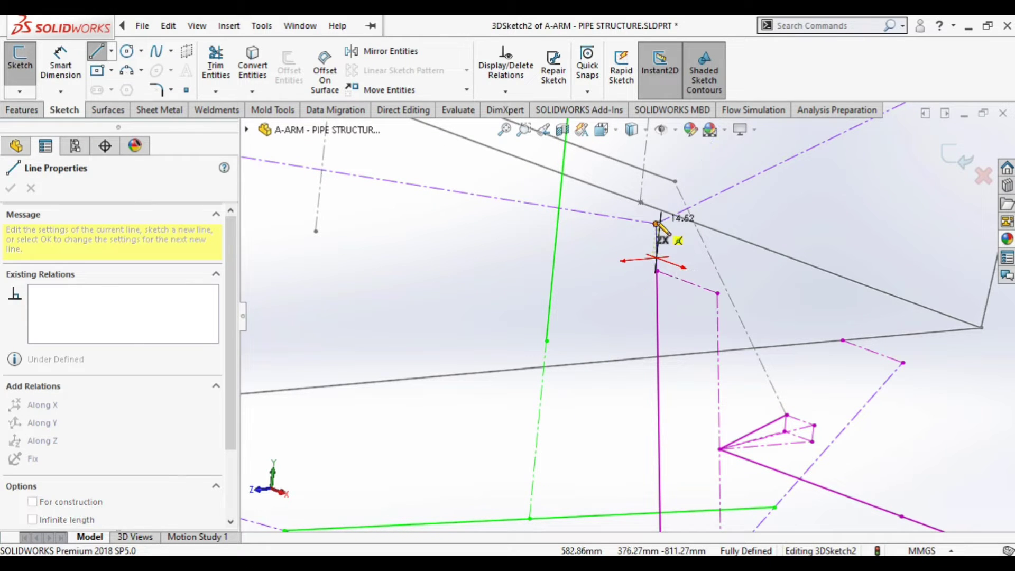
{"action": "left_click", "coordinate": [660, 189]}
{"action": "scroll", "coordinate": [681, 193], "scroll_direction": "down", "scroll_amount": 4}
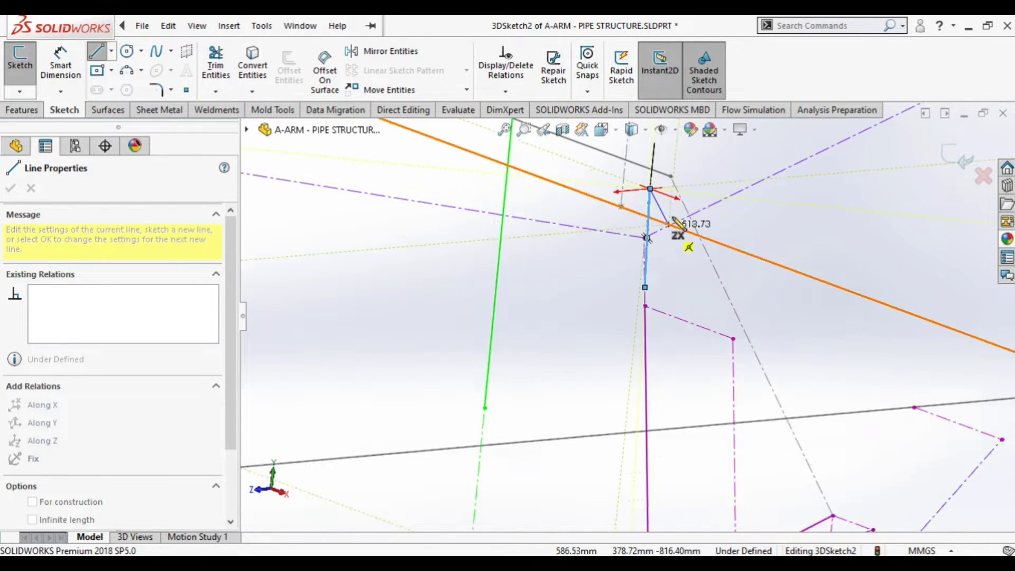
{"action": "key", "text": "Escape"}
- Try to make the replacement line coincident with the A-arm's apex point, and undo both the relation and the line
{"action": "left_click", "coordinate": [626, 258]}
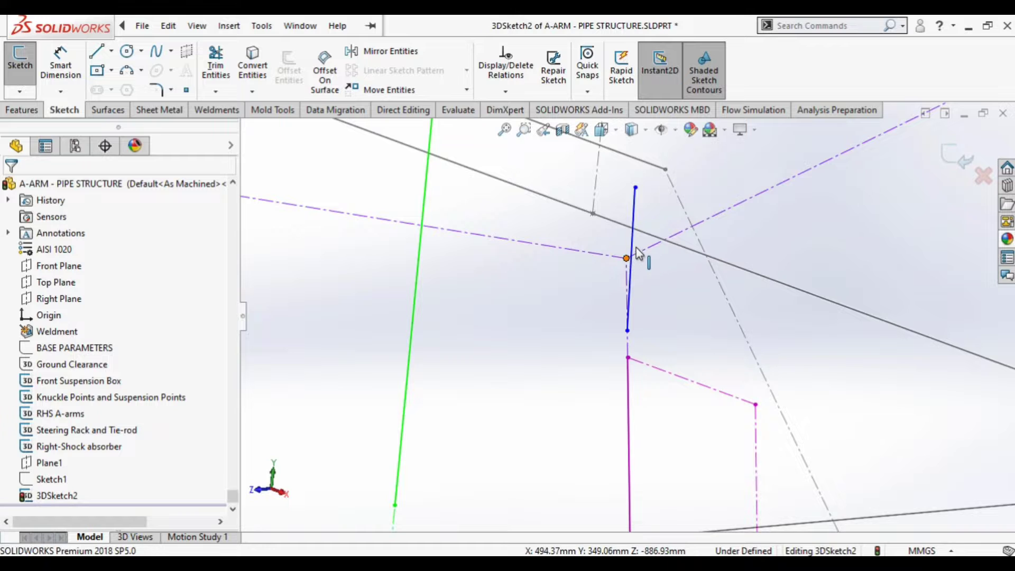
{"action": "left_click", "coordinate": [631, 238], "text": "ctrl"}
{"action": "left_click", "coordinate": [49, 447]}
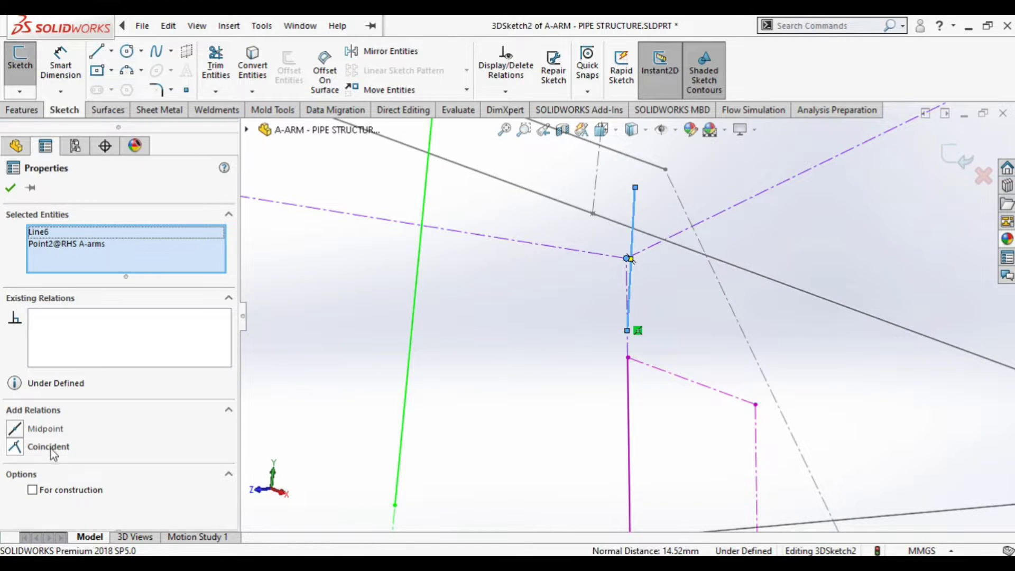
{"action": "mouse_move", "coordinate": [621, 341]}
{"action": "middle_mouse_down"}
{"action": "mouse_move", "coordinate": [651, 333]}
{"action": "mouse_move", "coordinate": [621, 331]}
{"action": "mouse_move", "coordinate": [635, 340]}
{"action": "middle_mouse_up"}
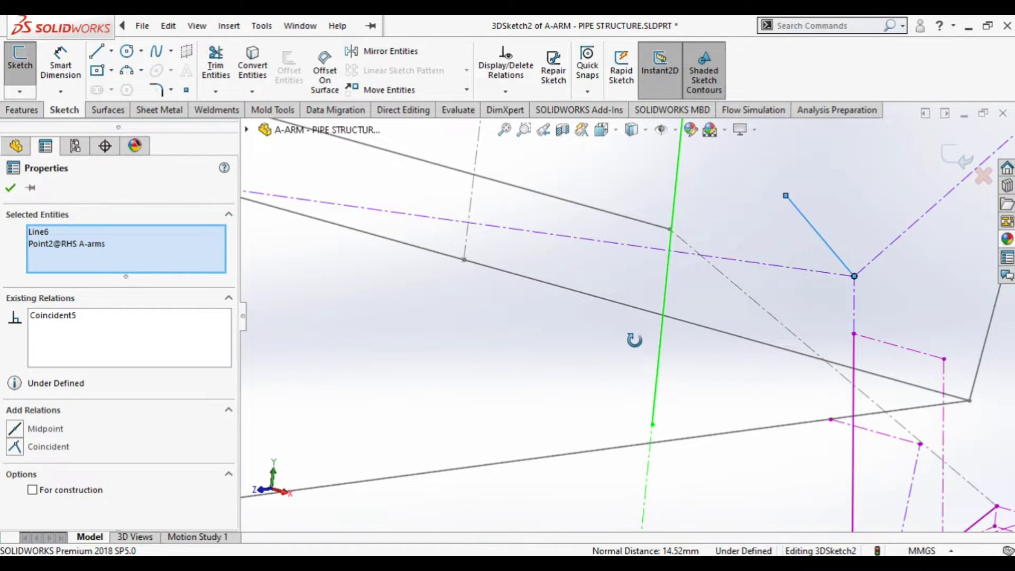
{"action": "left_click", "coordinate": [636, 338]}
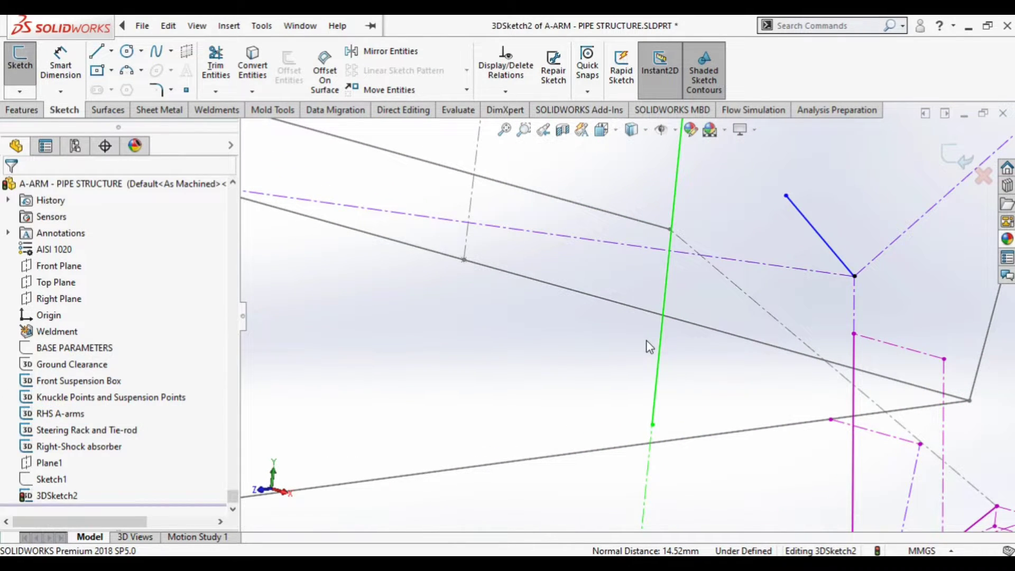
{"action": "key", "text": "ctrl+z"}
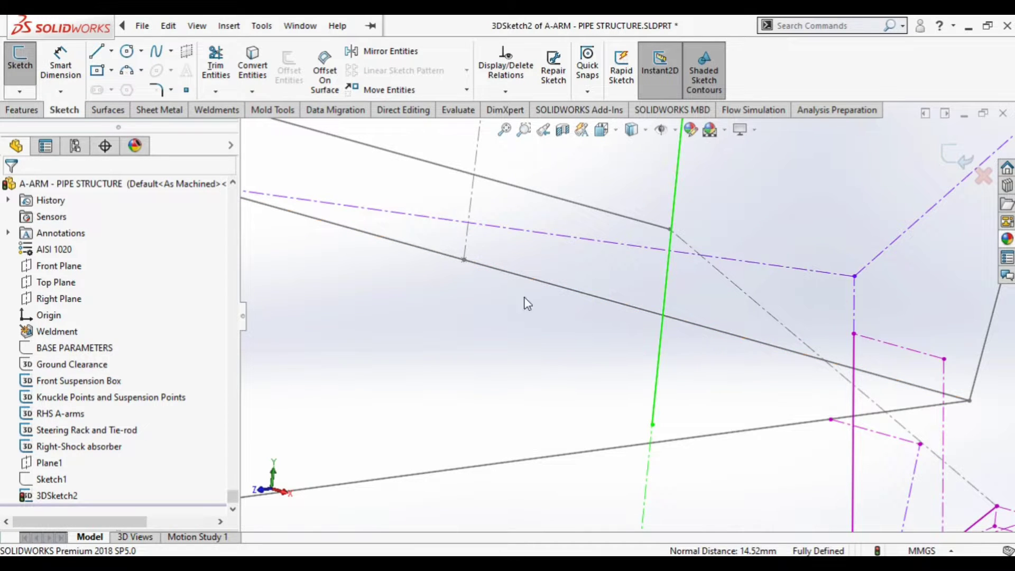
{"action": "scroll", "coordinate": [782, 292], "scroll_direction": "down", "scroll_amount": 2}
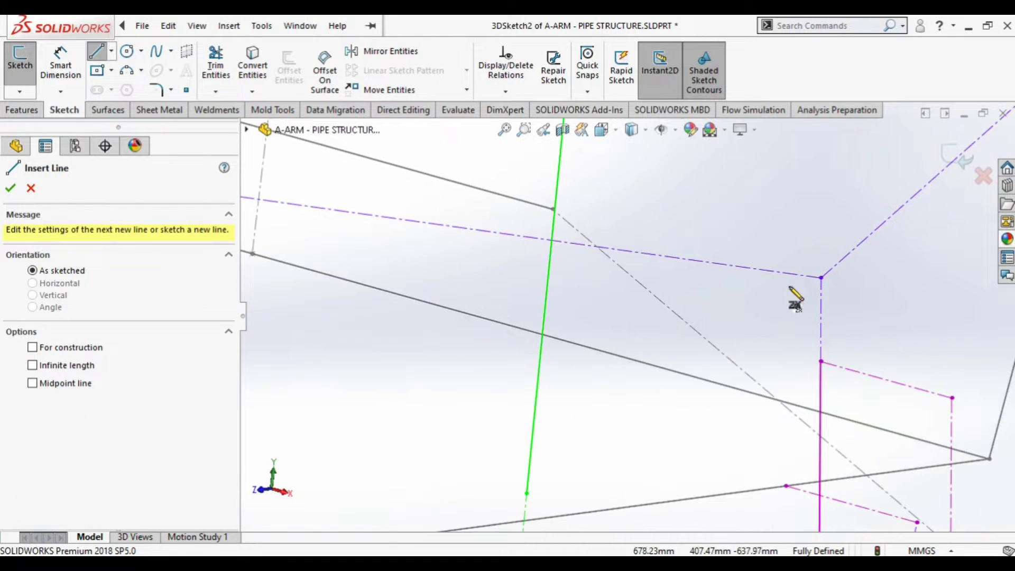
{"action": "left_click", "coordinate": [869, 312]}
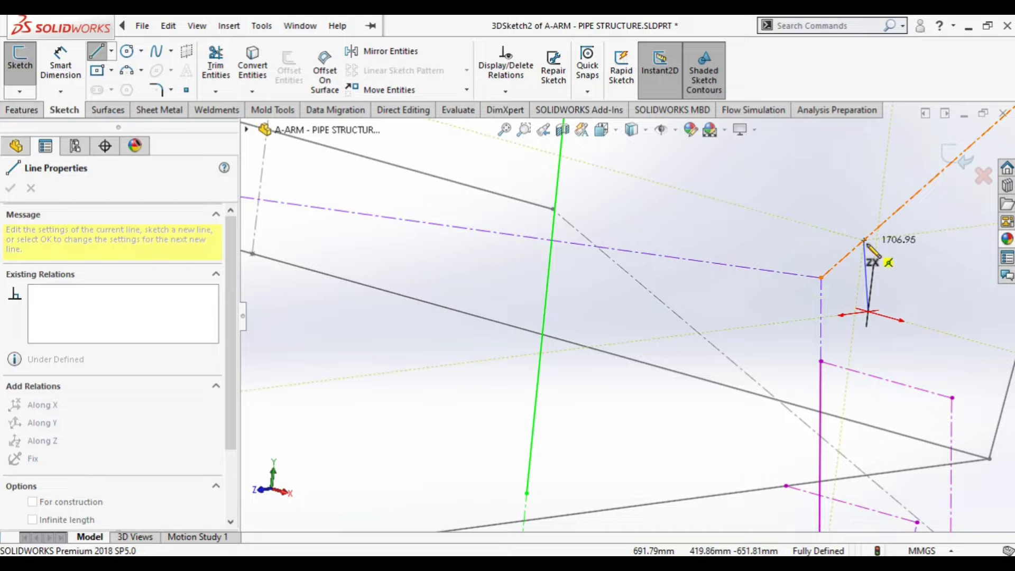
{"action": "key", "text": "ctrl+2"}
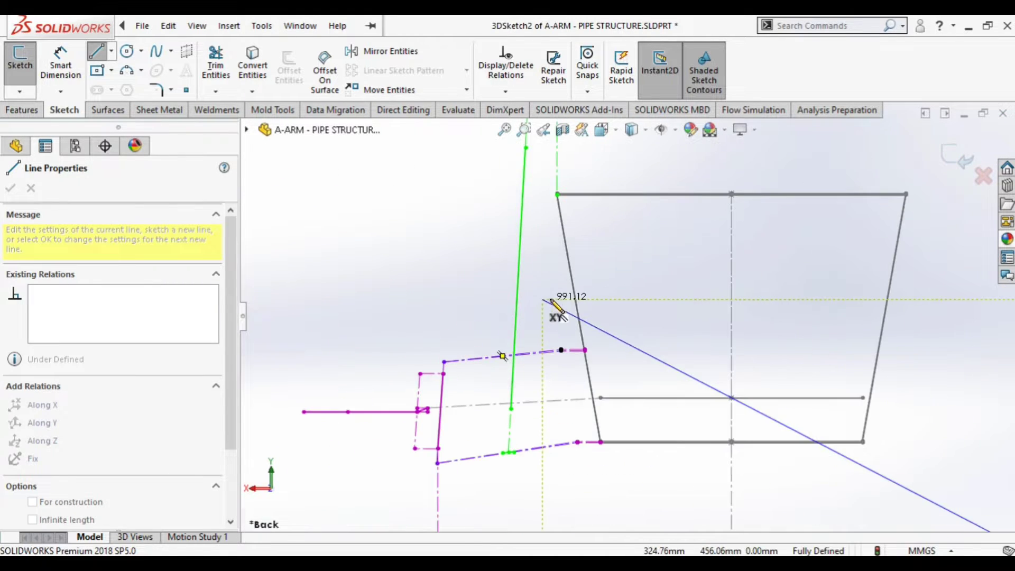
{"action": "key", "text": "Escape"}
{"action": "key", "text": "Escape"}
- Sketch a short, slightly tilted line in the XY plane in the back view, crossing the A-arm lines beside the outer apex
{"action": "scroll", "coordinate": [423, 376], "scroll_direction": "down", "scroll_amount": 3}
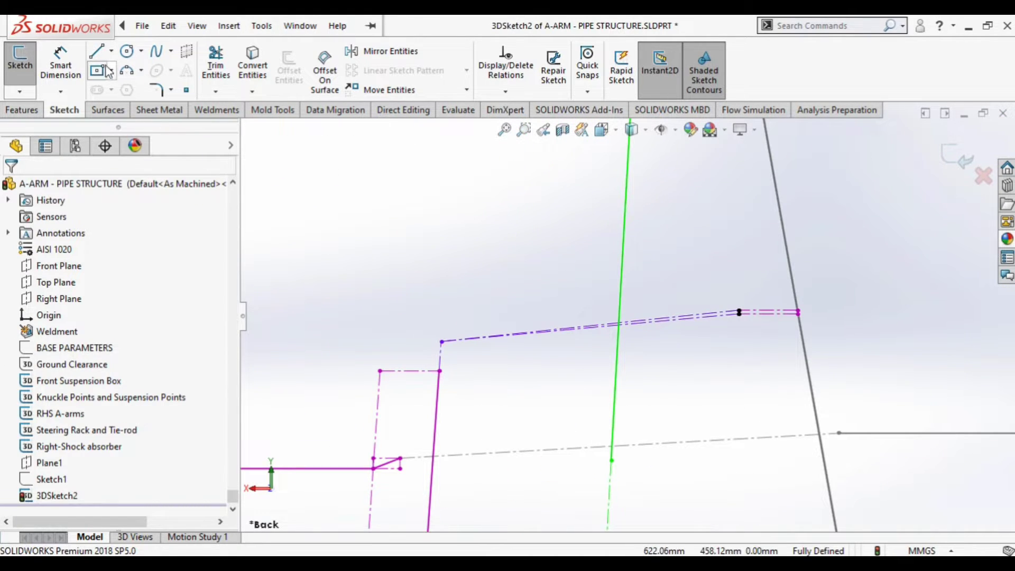
{"action": "scroll", "coordinate": [472, 378], "scroll_direction": "down", "scroll_amount": 2}
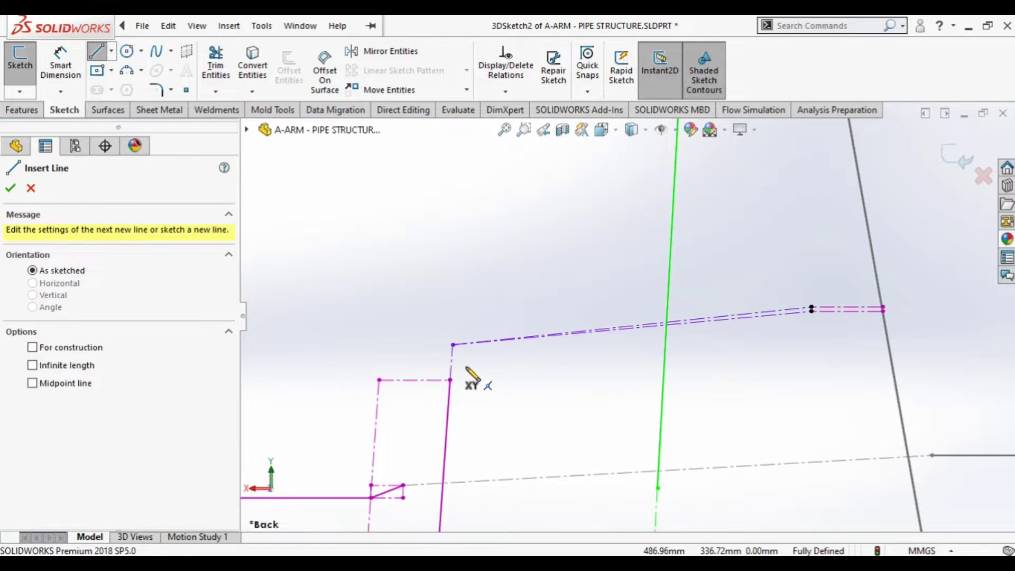
{"action": "left_click_drag", "start_coordinate": [466, 366], "coordinate": [479, 293]}
{"action": "key", "text": "Escape"}
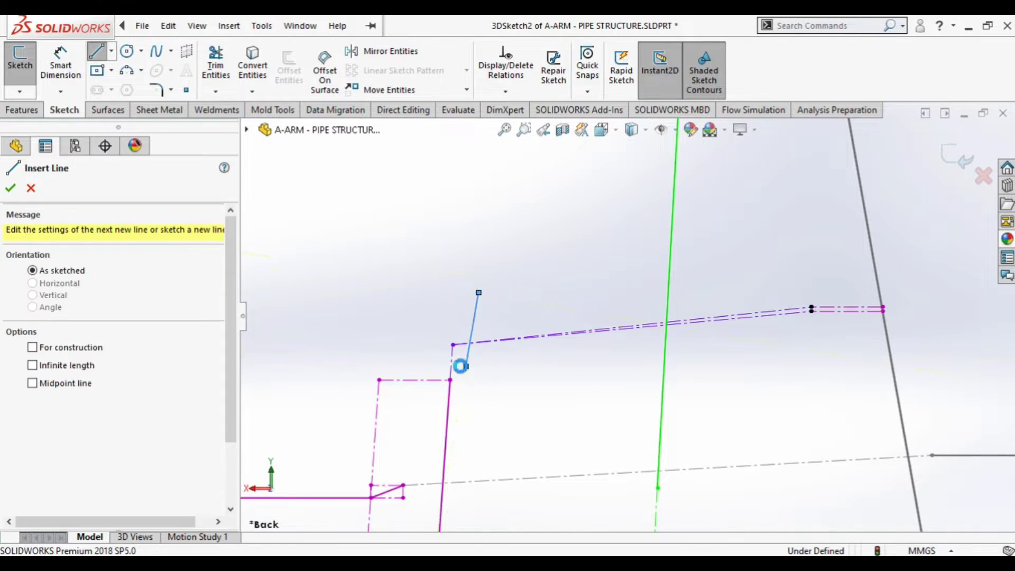
{"action": "key", "text": "Escape"}
- Make the new line collinear with the short RHS A-arms construction line that runs down from the upper apex
{"action": "scroll", "coordinate": [459, 366], "scroll_direction": "down", "scroll_amount": 2}
{"action": "left_click", "coordinate": [462, 354]}
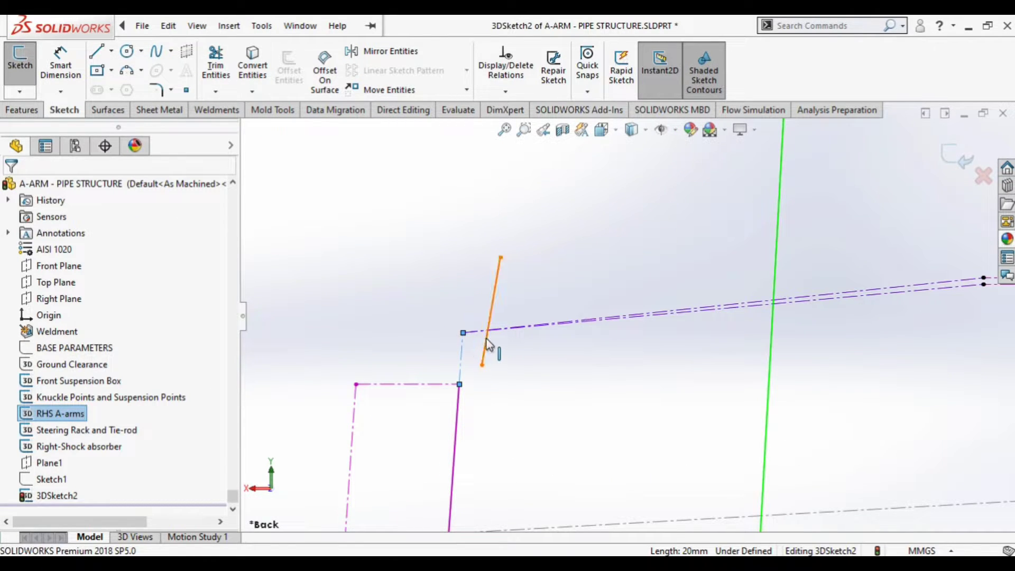
{"action": "left_click", "coordinate": [486, 339], "text": "ctrl"}
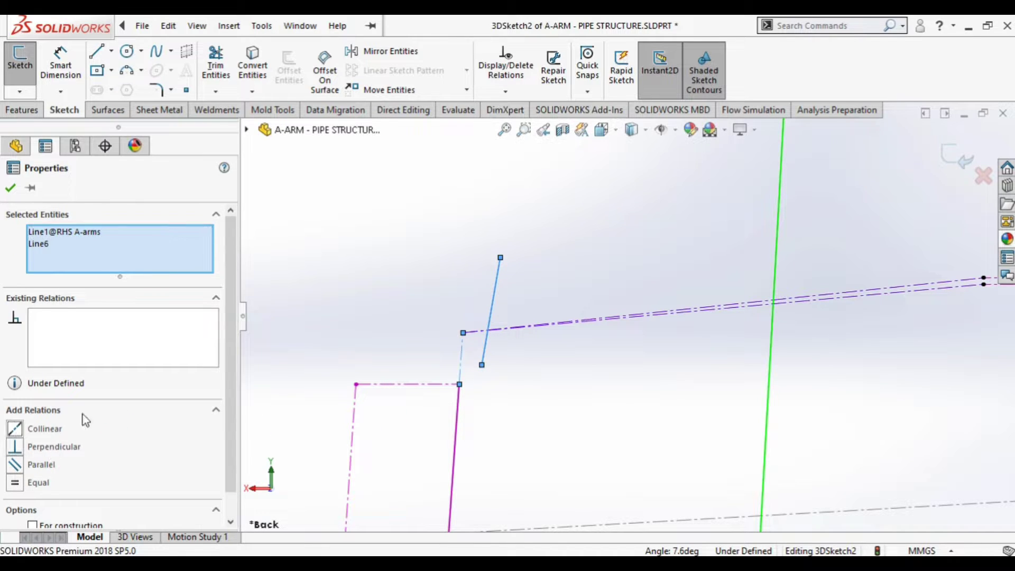
{"action": "left_click", "coordinate": [83, 426]}
{"action": "left_click", "coordinate": [492, 257]}
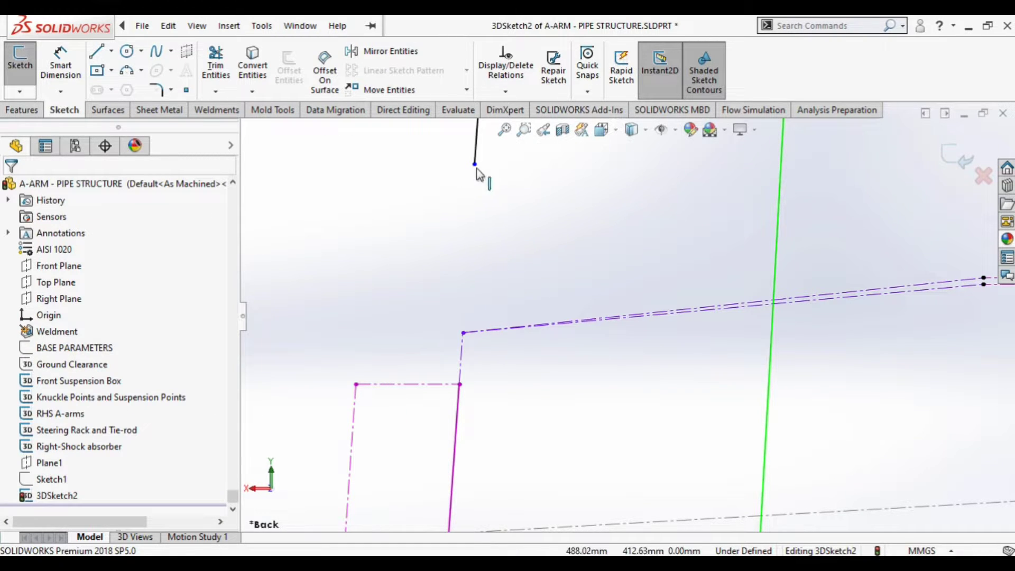
- Move both endpoints of the collinear line so it spans the upper apex, about 28 mm long
{"action": "left_click_drag", "start_coordinate": [475, 165], "coordinate": [462, 366]}
{"action": "scroll", "coordinate": [496, 335], "scroll_direction": "up", "scroll_amount": 4}
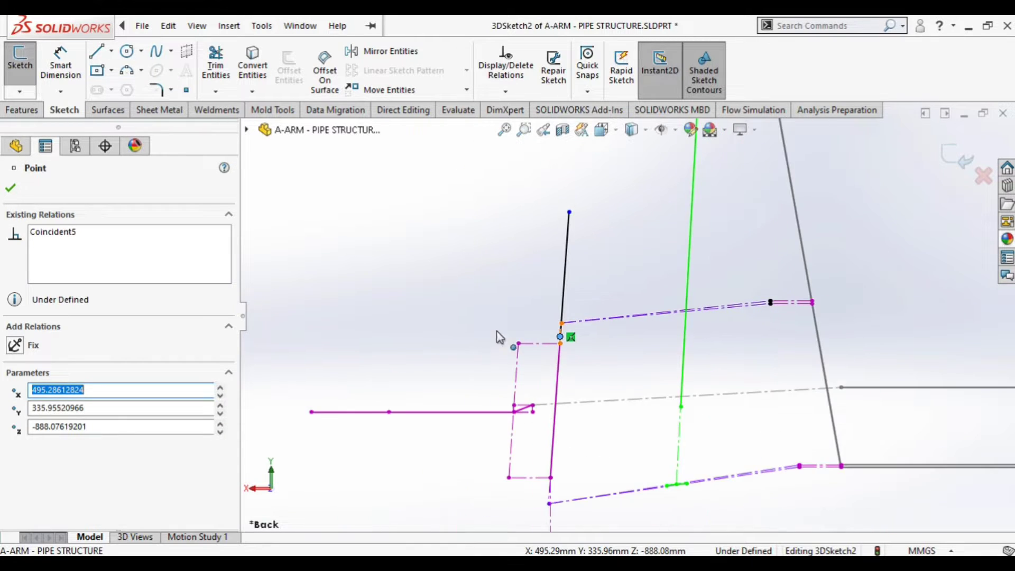
{"action": "scroll", "coordinate": [611, 232], "scroll_direction": "down", "scroll_amount": 4}
{"action": "left_click_drag", "start_coordinate": [503, 225], "coordinate": [474, 396]}
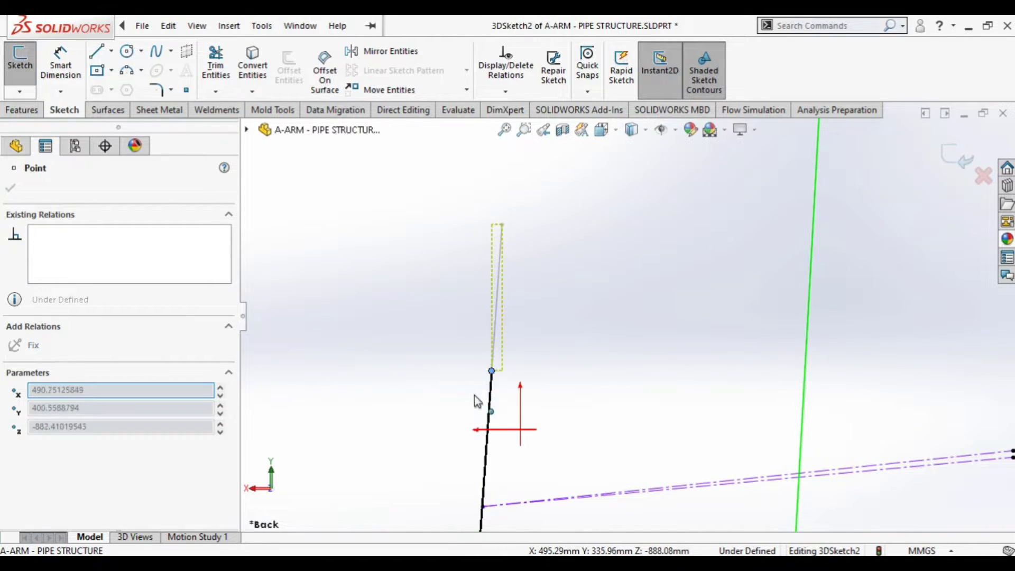
{"action": "left_click_drag", "start_coordinate": [464, 467], "coordinate": [463, 468]}
{"action": "scroll", "coordinate": [471, 481], "scroll_direction": "up", "scroll_amount": 3}
{"action": "scroll", "coordinate": [479, 505], "scroll_direction": "down", "scroll_amount": 7}
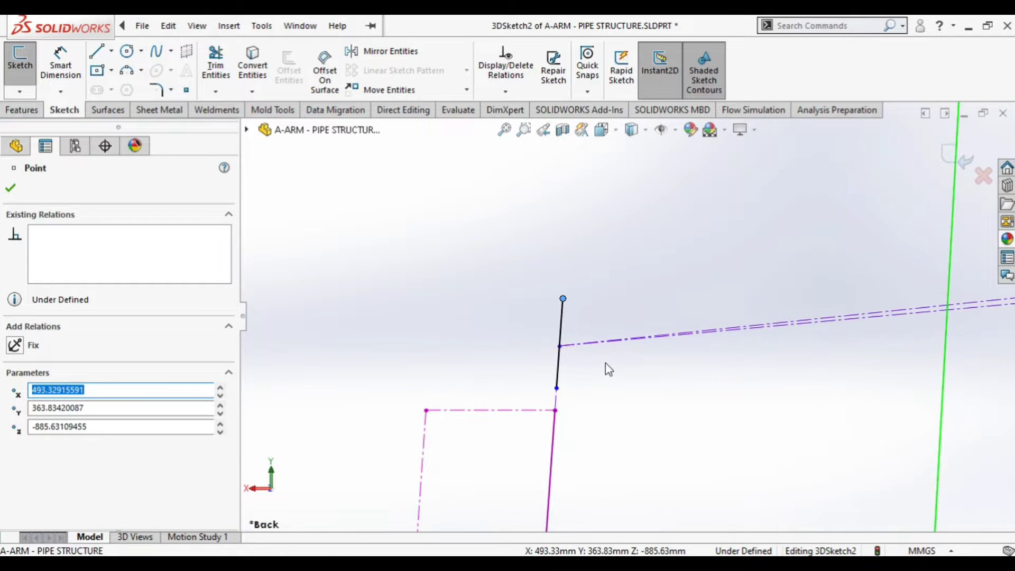
- Dimension the length of the line through the apex as 30 mm
{"action": "left_click", "coordinate": [78, 69]}
{"action": "left_click", "coordinate": [534, 267]}
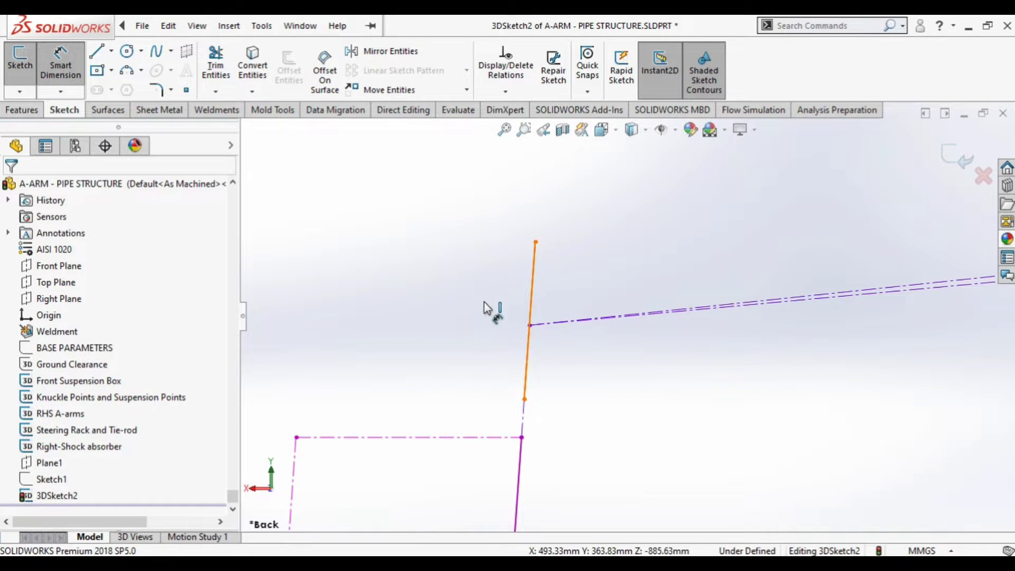
{"action": "left_click", "coordinate": [456, 320]}
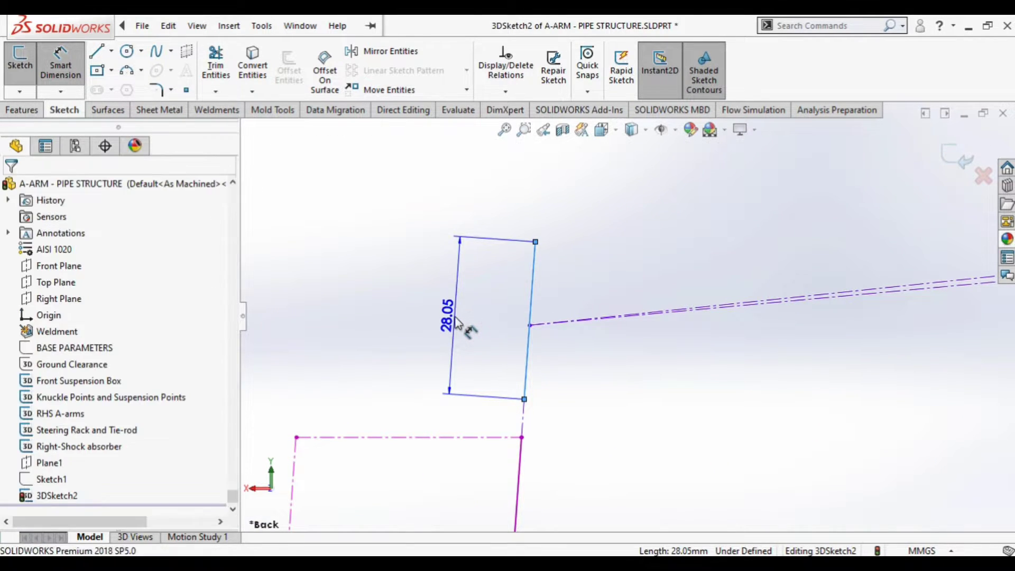
{"action": "type", "text": "50"}
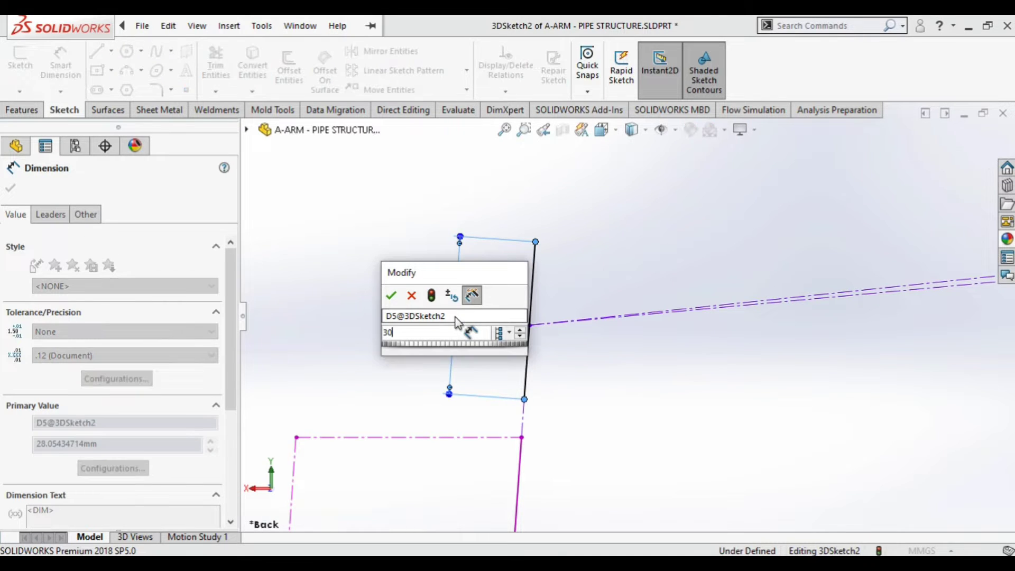
{"action": "key", "text": "Return"}
{"action": "key", "text": "Escape"}
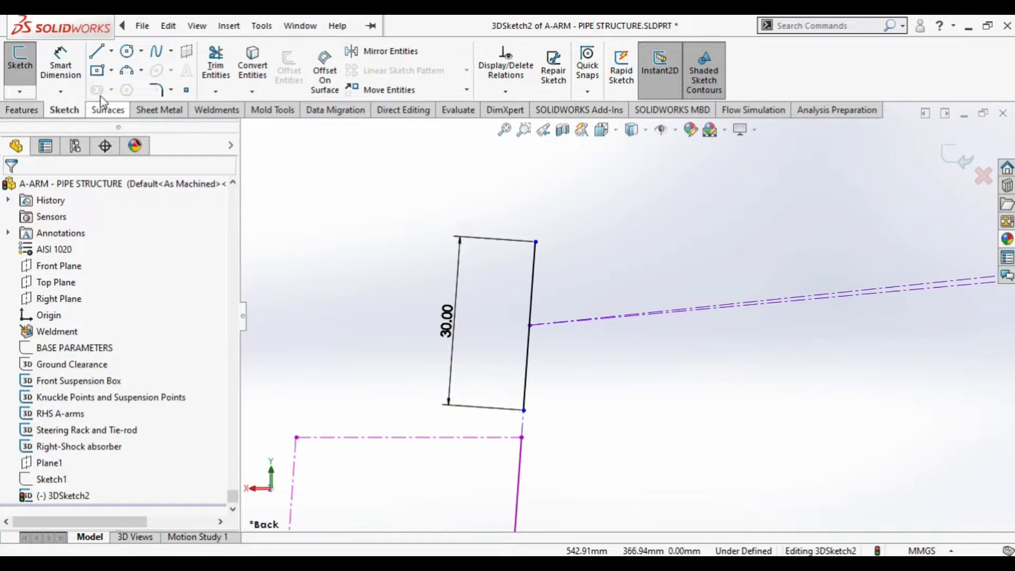
- Dimension the distance from the apex point to the line's lower endpoint as 14 mm
{"action": "left_click", "coordinate": [82, 83]}
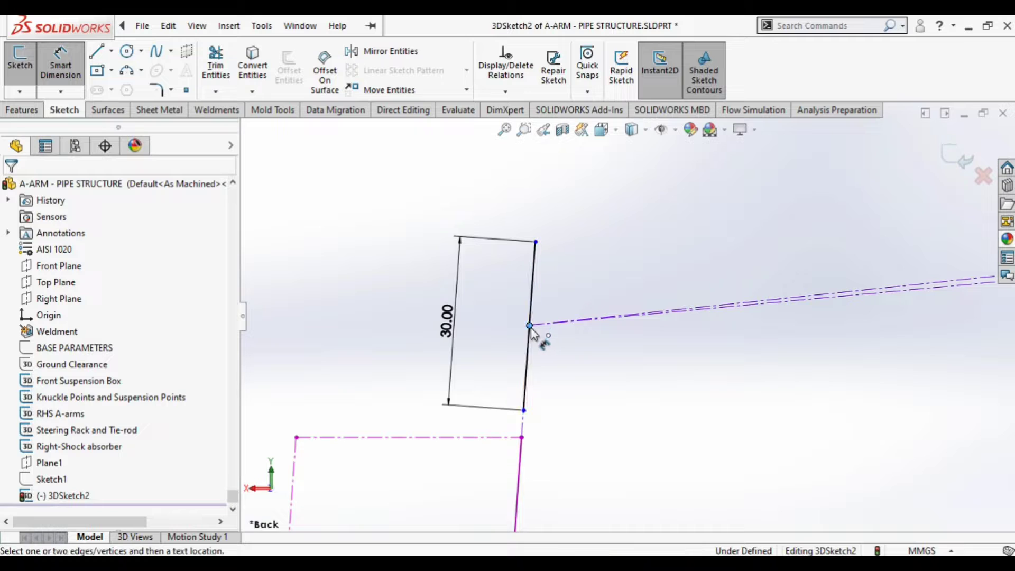
{"action": "left_click", "coordinate": [524, 411]}
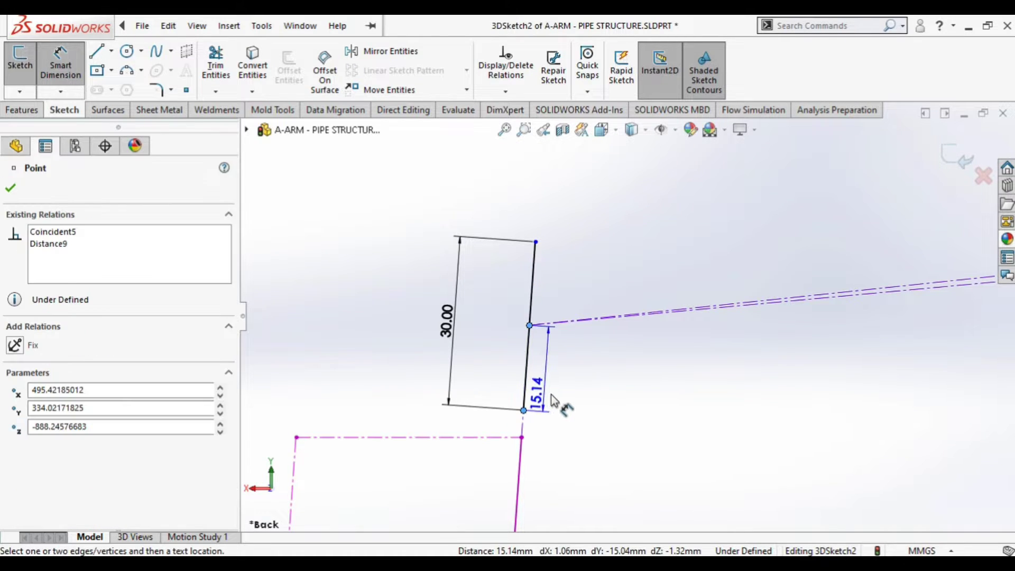
{"action": "left_click", "coordinate": [565, 402]}
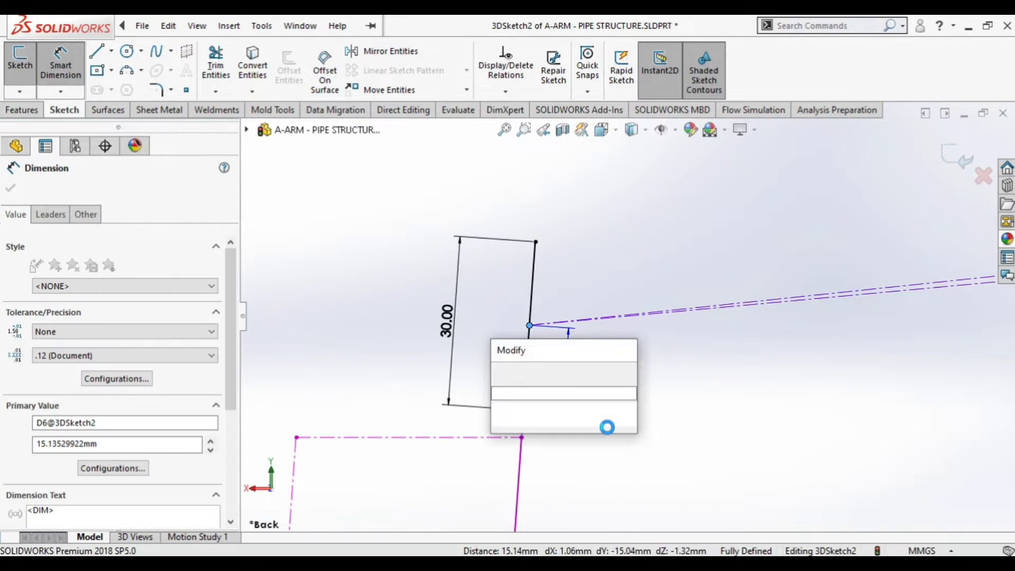
{"action": "key", "text": "Return"}
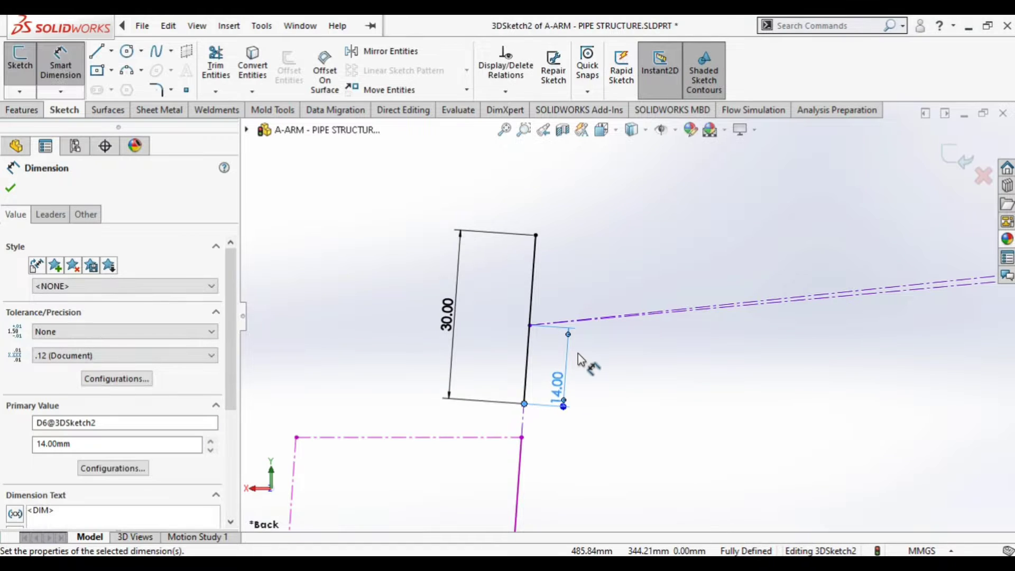
{"action": "middle_click_drag", "start_coordinate": [582, 358], "coordinate": [687, 386]}
{"action": "scroll", "coordinate": [661, 334], "scroll_direction": "up", "scroll_amount": 2}
{"action": "key", "text": "Escape"}
- Sketch a line from the upper pickup point with the 15 mm offset to the A-arm's outer apex point
{"action": "left_click", "coordinate": [96, 50]}
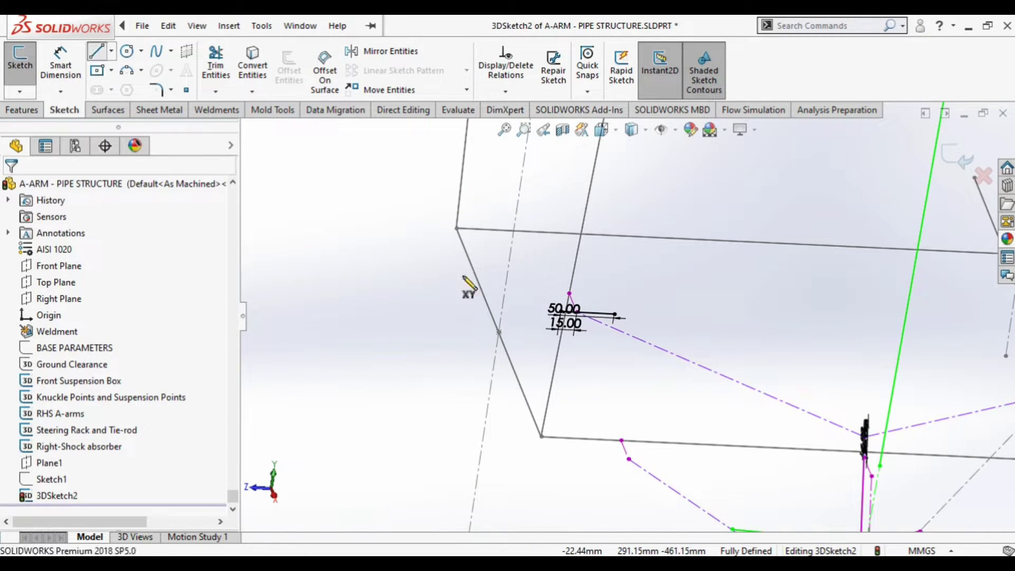
{"action": "middle_click_drag", "start_coordinate": [612, 340], "coordinate": [608, 306]}
{"action": "scroll", "coordinate": [608, 306], "scroll_direction": "down", "scroll_amount": 6}
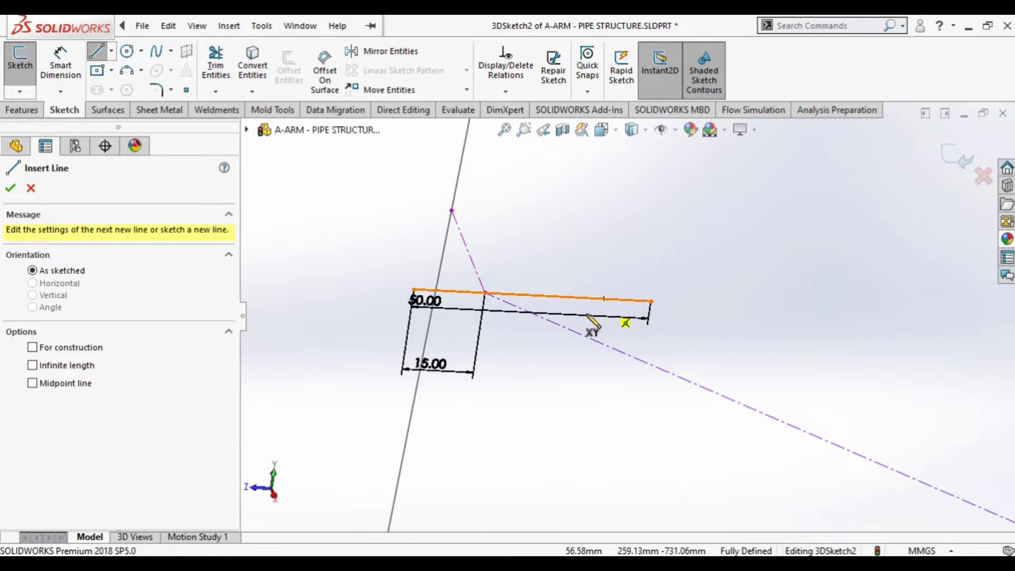
{"action": "left_click", "coordinate": [438, 292]}
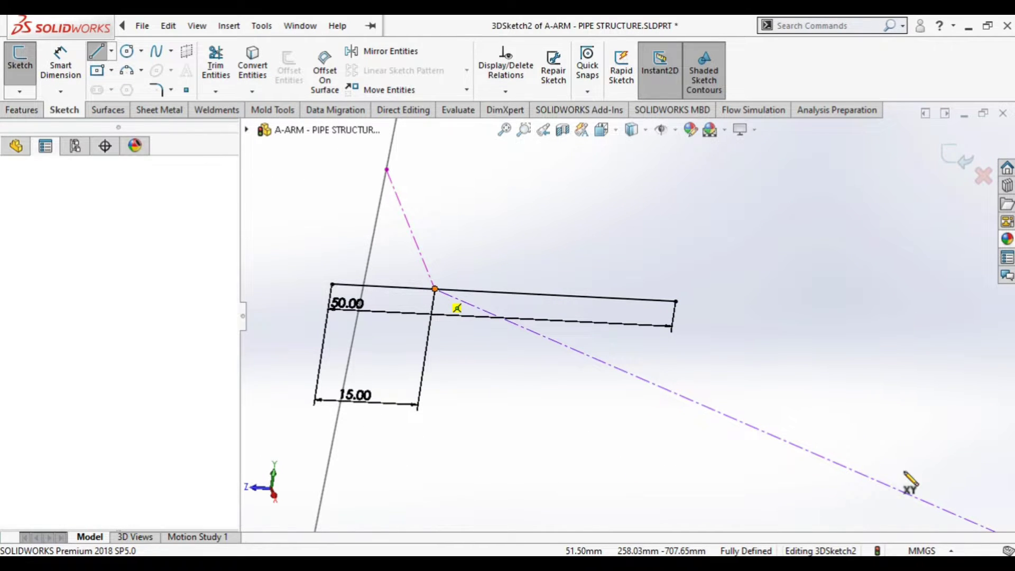
{"action": "scroll", "coordinate": [909, 483], "scroll_direction": "up", "scroll_amount": 5}
{"action": "scroll", "coordinate": [930, 476], "scroll_direction": "down", "scroll_amount": 5}
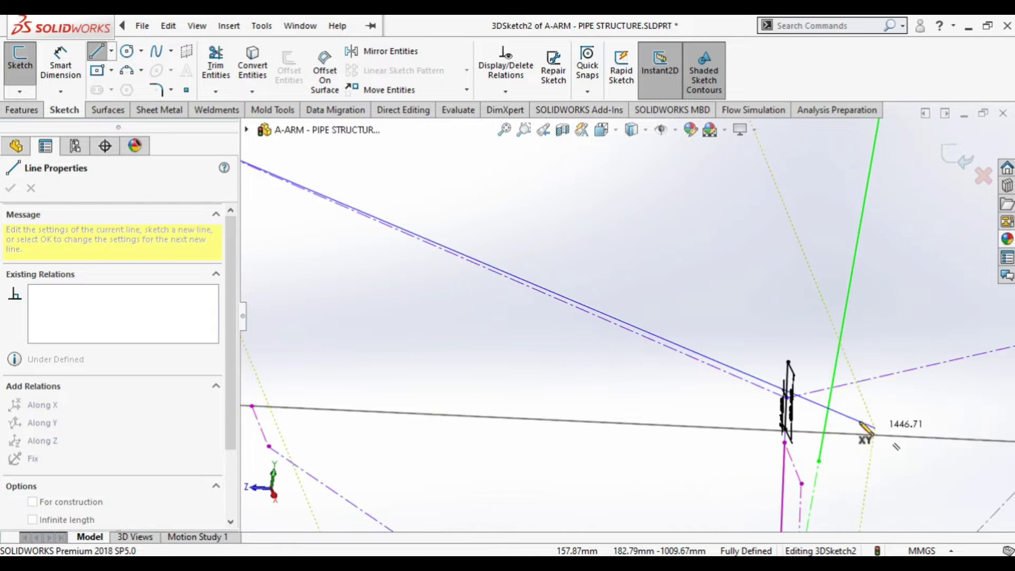
{"action": "scroll", "coordinate": [745, 357], "scroll_direction": "down", "scroll_amount": 2}
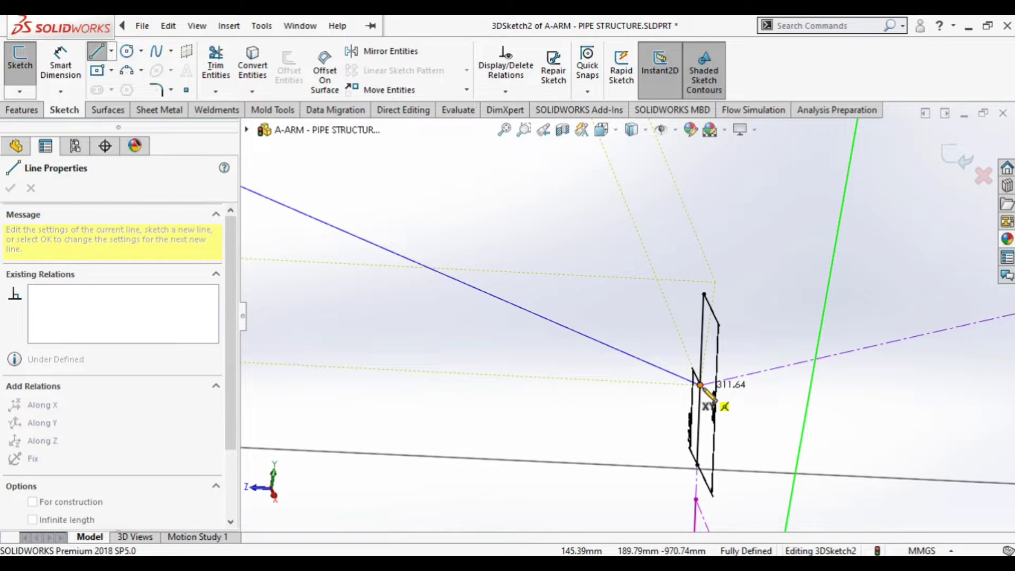
- Continue the line from the apex to the other upper pickup point, the one with the 10 mm offset, and end the chain
{"action": "scroll", "coordinate": [709, 396], "scroll_direction": "up", "scroll_amount": 5}
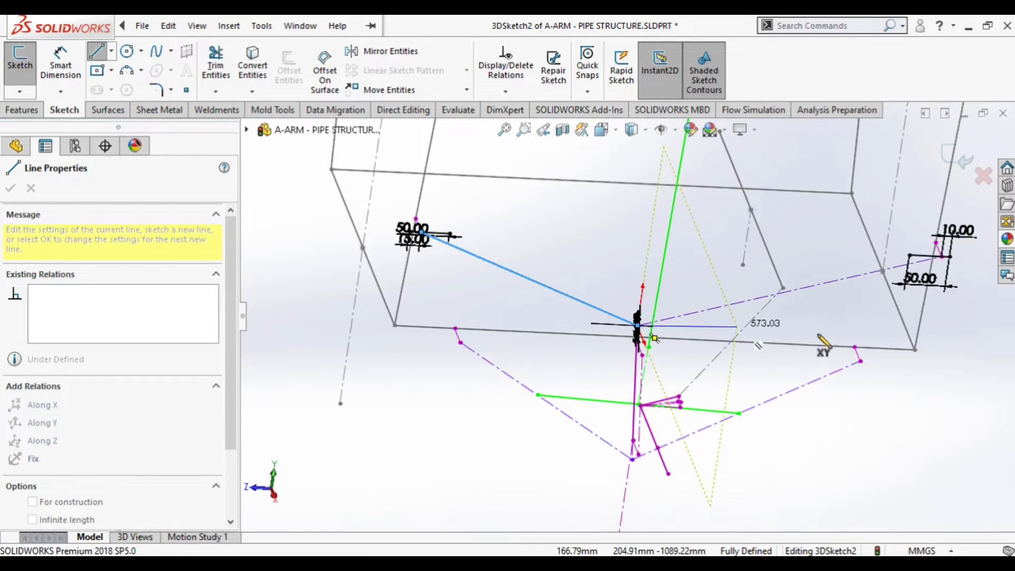
{"action": "scroll", "coordinate": [822, 342], "scroll_direction": "down", "scroll_amount": 6}
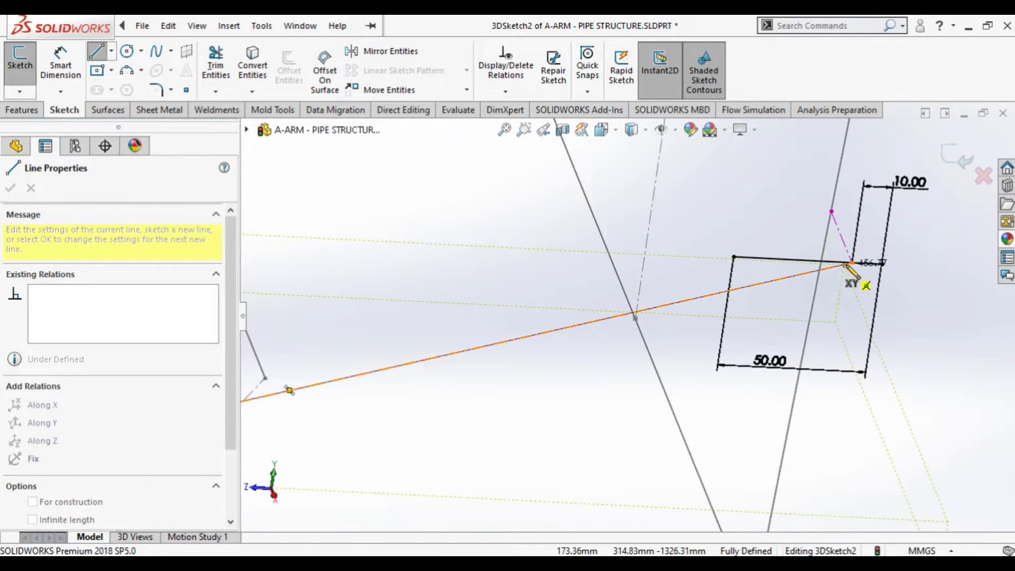
{"action": "left_click", "coordinate": [852, 263]}
{"action": "key", "text": "Escape"}
{"action": "key", "text": "Escape"}
- Hide the sketch dimensions in the graphics area while keeping the sketches themselves shown
{"action": "scroll", "coordinate": [839, 354], "scroll_direction": "up", "scroll_amount": 3}
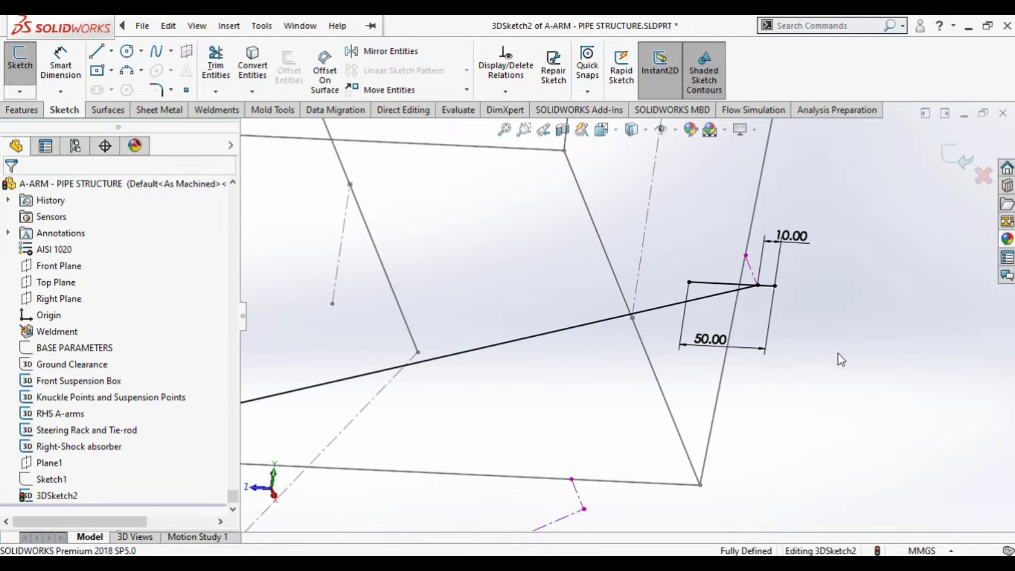
{"action": "scroll", "coordinate": [838, 354], "scroll_direction": "up", "scroll_amount": 7}
{"action": "mouse_move", "coordinate": [682, 358]}
{"action": "middle_mouse_down"}
{"action": "mouse_move", "coordinate": [711, 310]}
{"action": "mouse_move", "coordinate": [725, 326]}
{"action": "middle_mouse_up"}
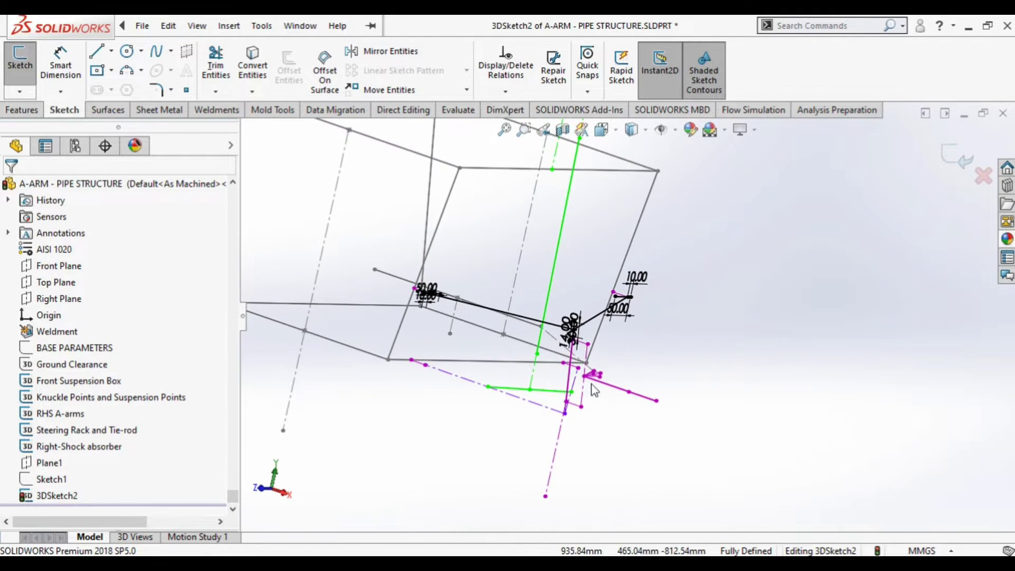
{"action": "scroll", "coordinate": [487, 314], "scroll_direction": "down", "scroll_amount": 5}
{"action": "middle_click_drag", "start_coordinate": [535, 268], "coordinate": [586, 285]}
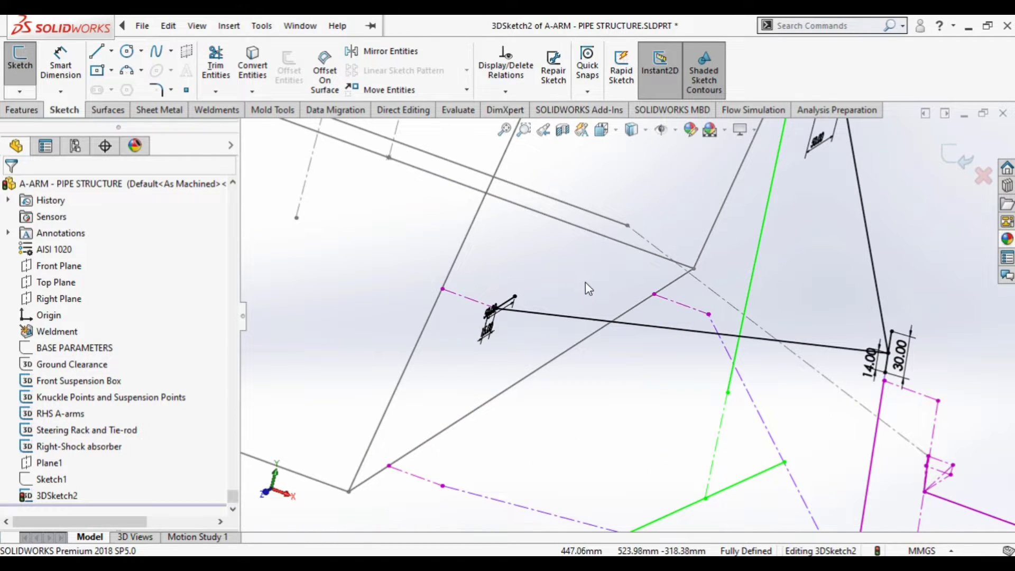
{"action": "left_click", "coordinate": [677, 131]}
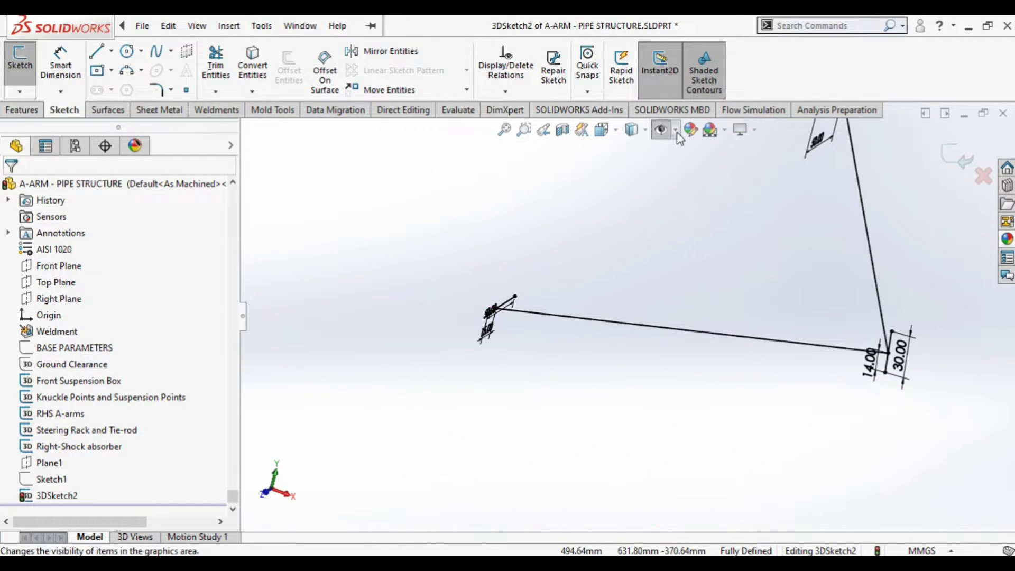
{"action": "left_click", "coordinate": [661, 129]}
{"action": "left_click", "coordinate": [675, 130]}
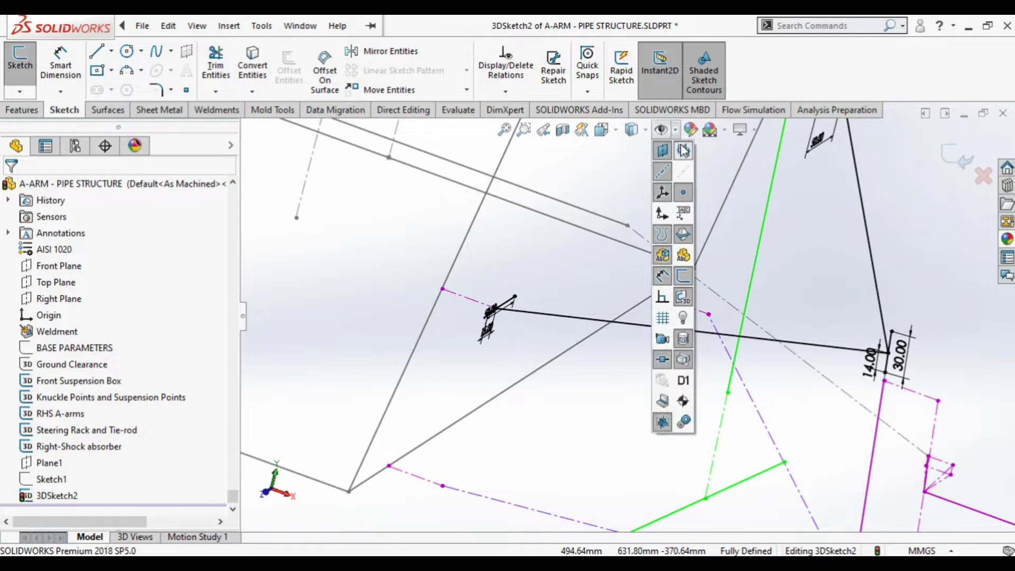
{"action": "left_click", "coordinate": [683, 276]}
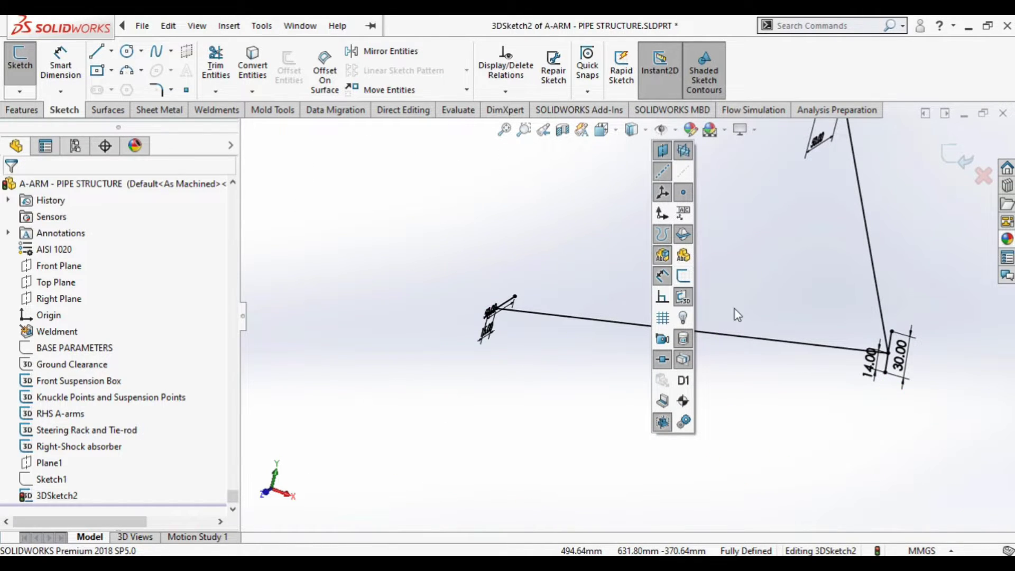
{"action": "left_click", "coordinate": [683, 276]}
{"action": "left_click", "coordinate": [662, 276]}
{"action": "left_click", "coordinate": [757, 379]}
{"action": "middle_click_drag", "start_coordinate": [757, 379], "coordinate": [743, 365]}
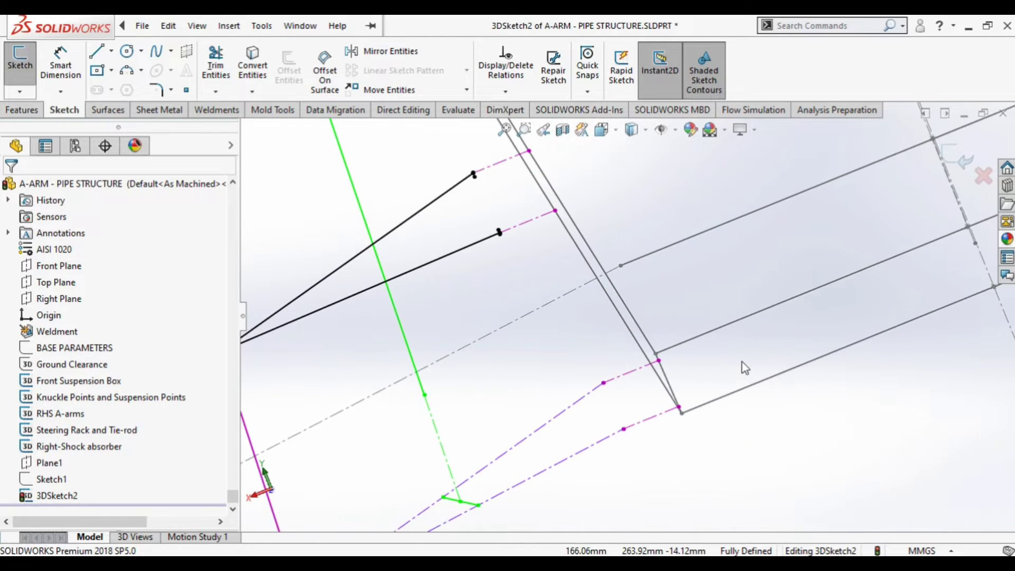
{"action": "scroll", "coordinate": [742, 362], "scroll_direction": "up", "scroll_amount": 5}
{"action": "middle_click_drag", "start_coordinate": [669, 336], "coordinate": [770, 305]}
{"action": "scroll", "coordinate": [723, 254], "scroll_direction": "down", "scroll_amount": 1}
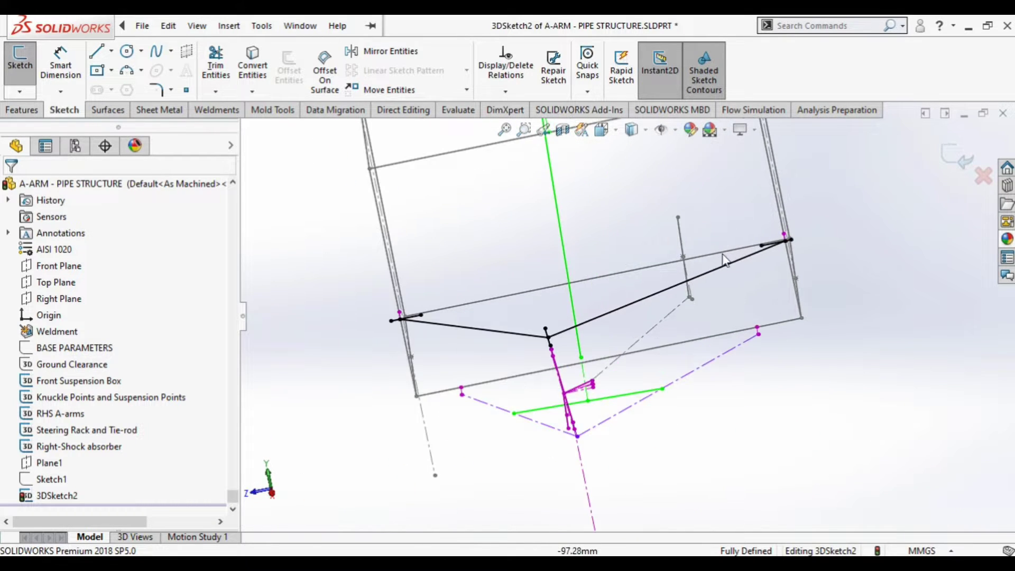
{"action": "middle_click_drag", "start_coordinate": [725, 260], "coordinate": [619, 327]}
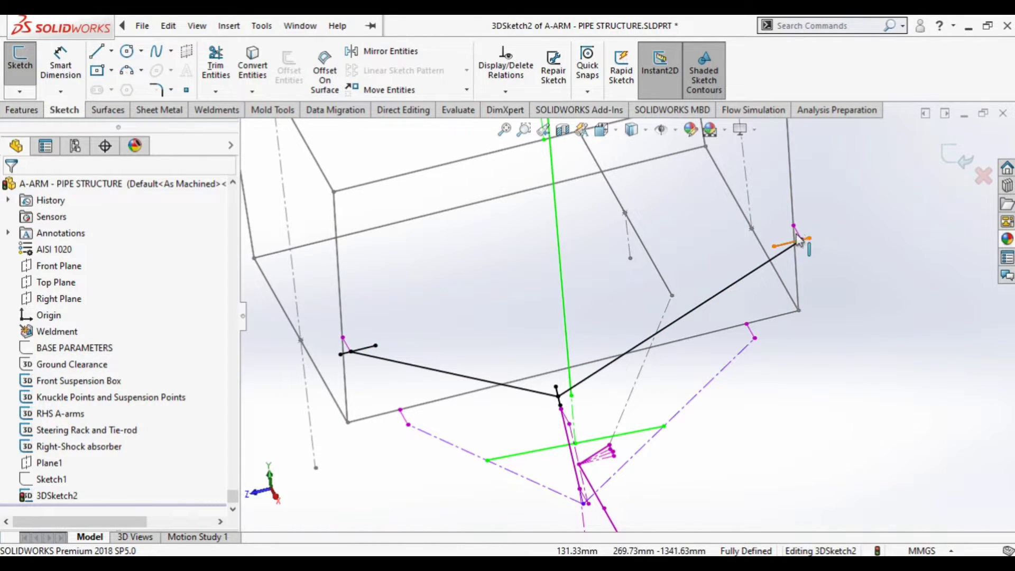
- Finish the 3D sketch and set up a structural member using the iso standard, pipe type and 21.3 x 2.3 size
{"action": "mouse_move", "coordinate": [612, 408]}
{"action": "middle_mouse_down"}
{"action": "mouse_move", "coordinate": [567, 419]}
{"action": "mouse_move", "coordinate": [607, 386]}
{"action": "mouse_move", "coordinate": [734, 323]}
{"action": "middle_mouse_up"}
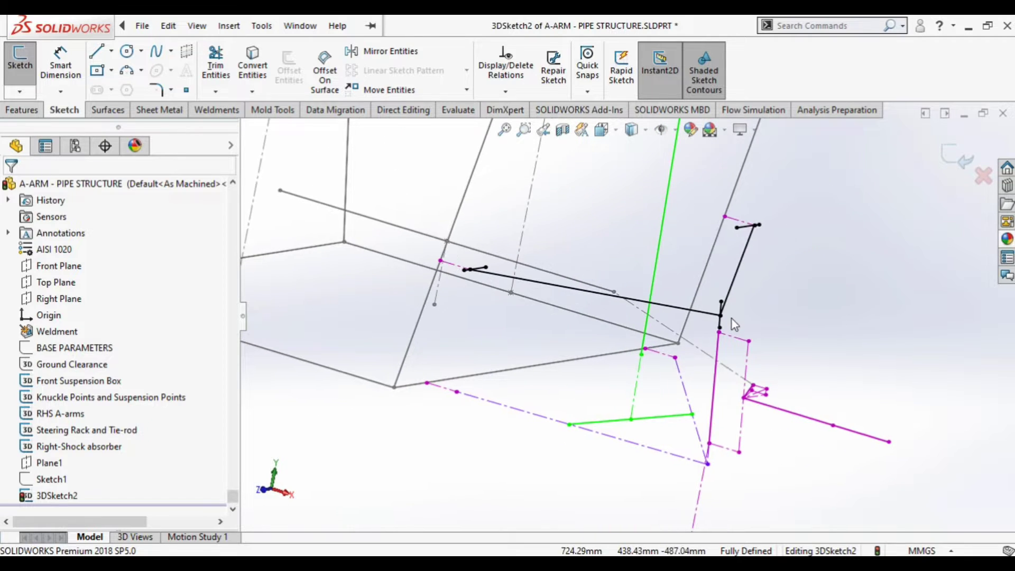
{"action": "scroll", "coordinate": [731, 318], "scroll_direction": "down", "scroll_amount": 4}
{"action": "scroll", "coordinate": [694, 314], "scroll_direction": "up", "scroll_amount": 3}
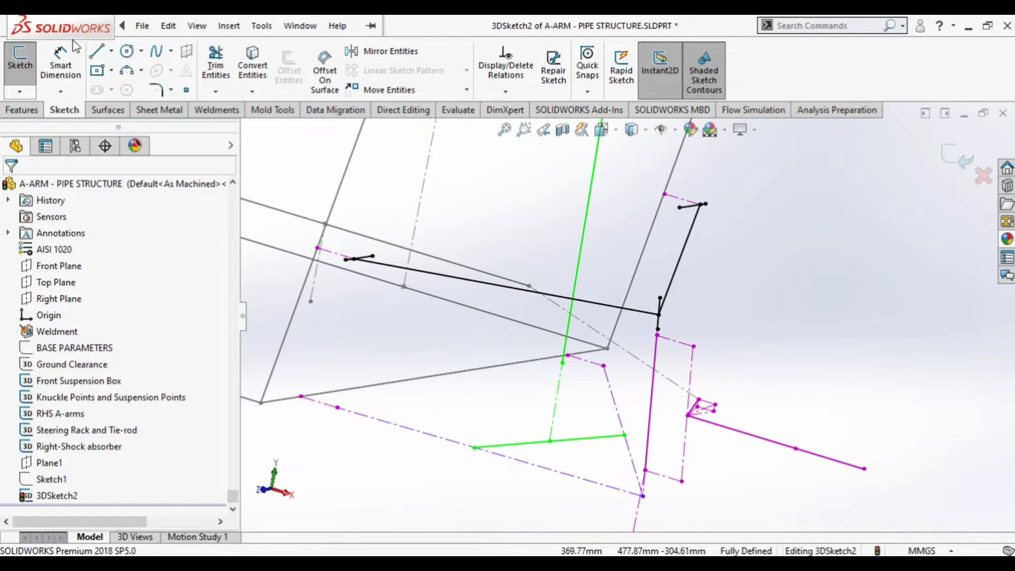
{"action": "left_click", "coordinate": [207, 109]}
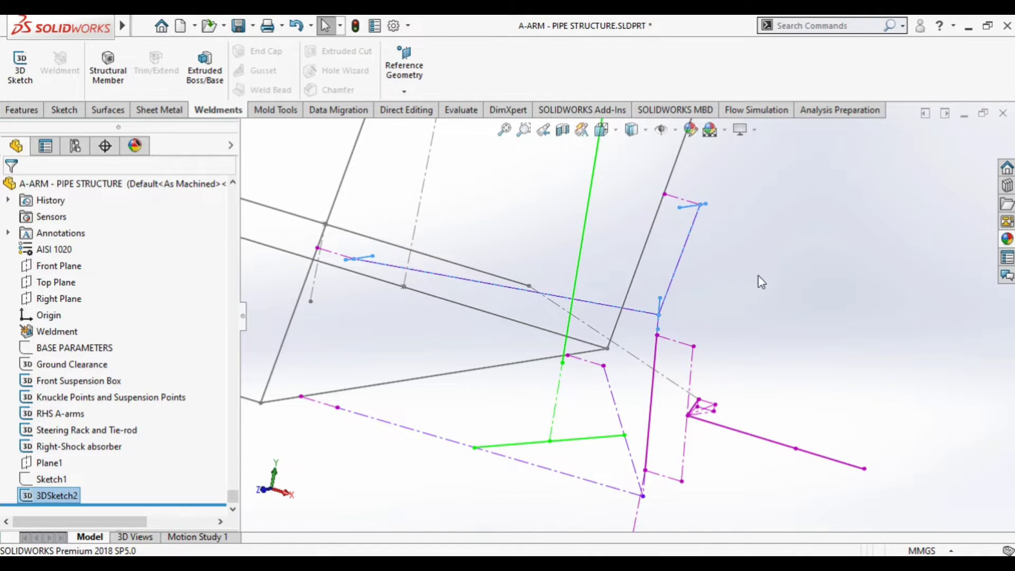
{"action": "left_click", "coordinate": [108, 68]}
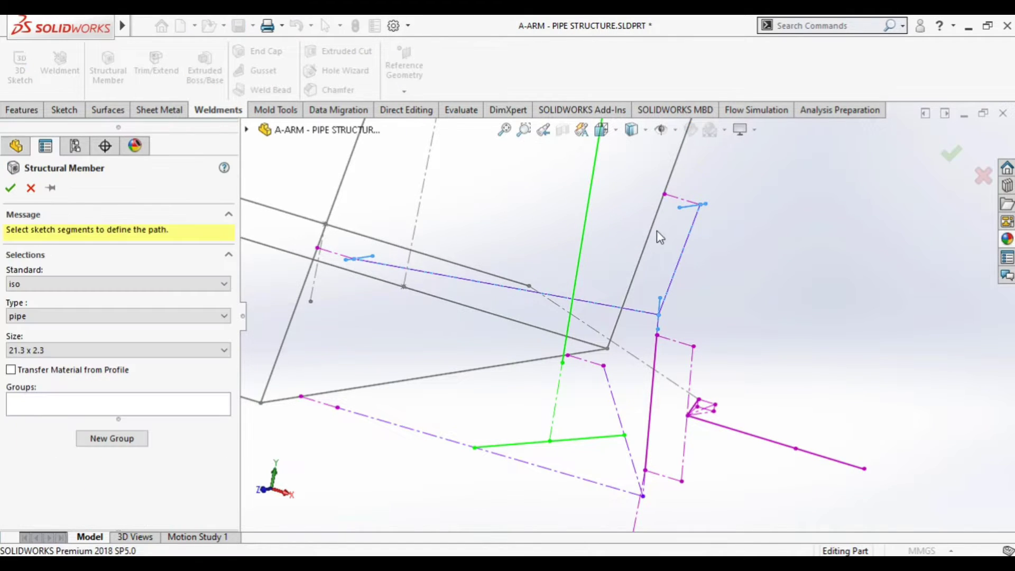
{"action": "left_click", "coordinate": [43, 316]}
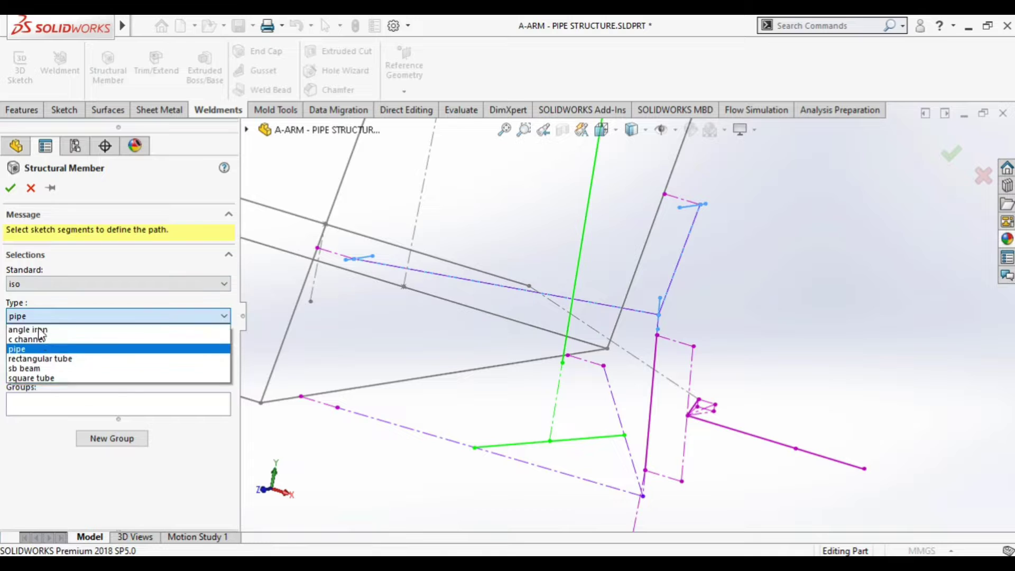
{"action": "left_click", "coordinate": [36, 348]}
{"action": "left_click", "coordinate": [36, 349]}
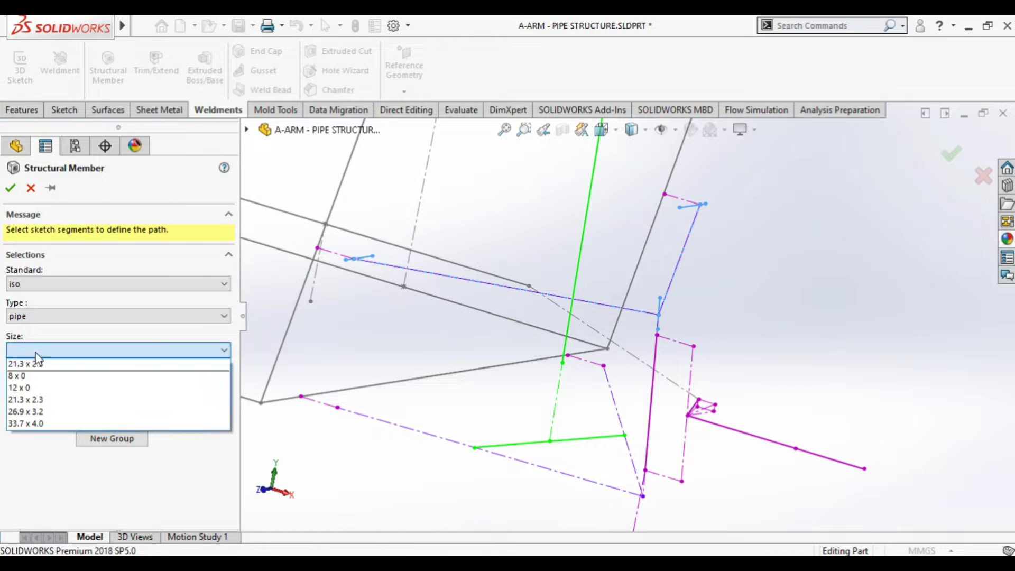
{"action": "left_click", "coordinate": [35, 388]}
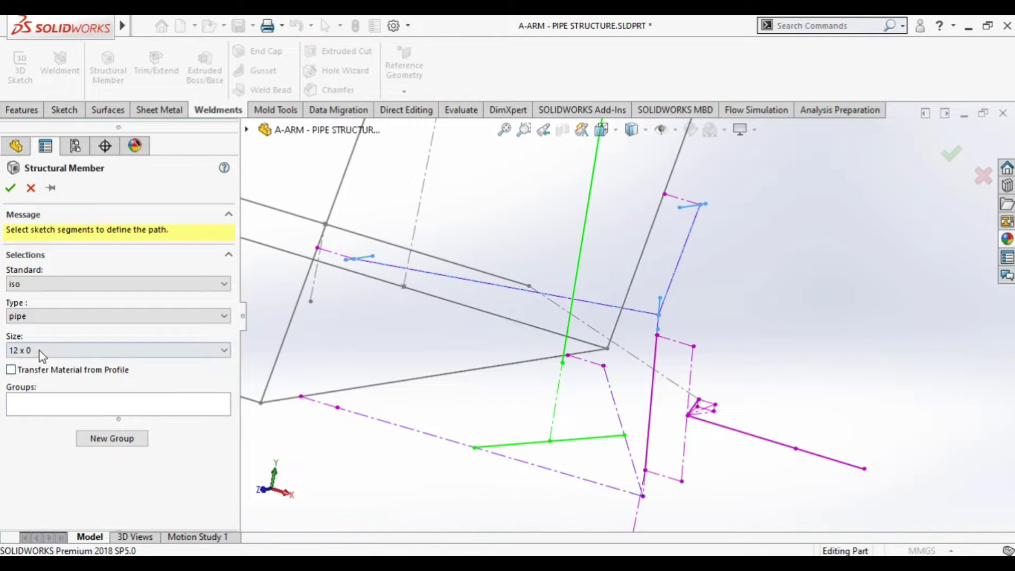
{"action": "left_click", "coordinate": [39, 350]}
{"action": "left_click", "coordinate": [22, 401]}
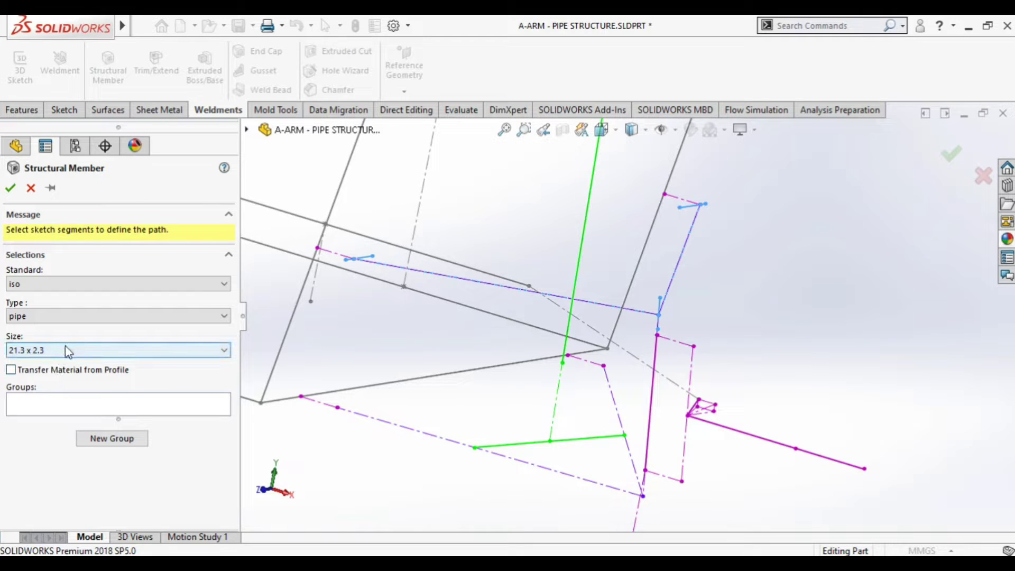
{"action": "left_click", "coordinate": [67, 351]}
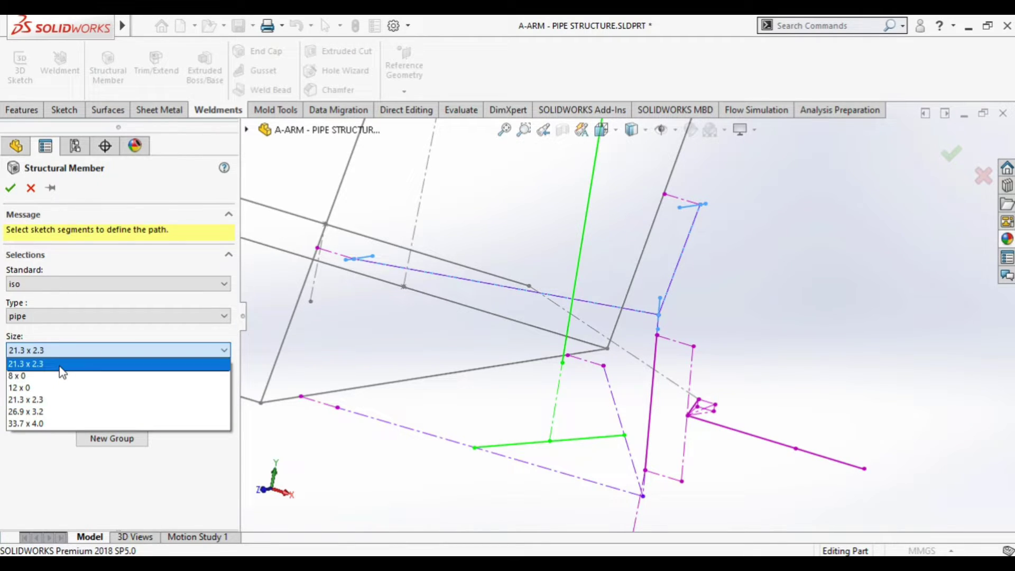
{"action": "left_click", "coordinate": [53, 467]}
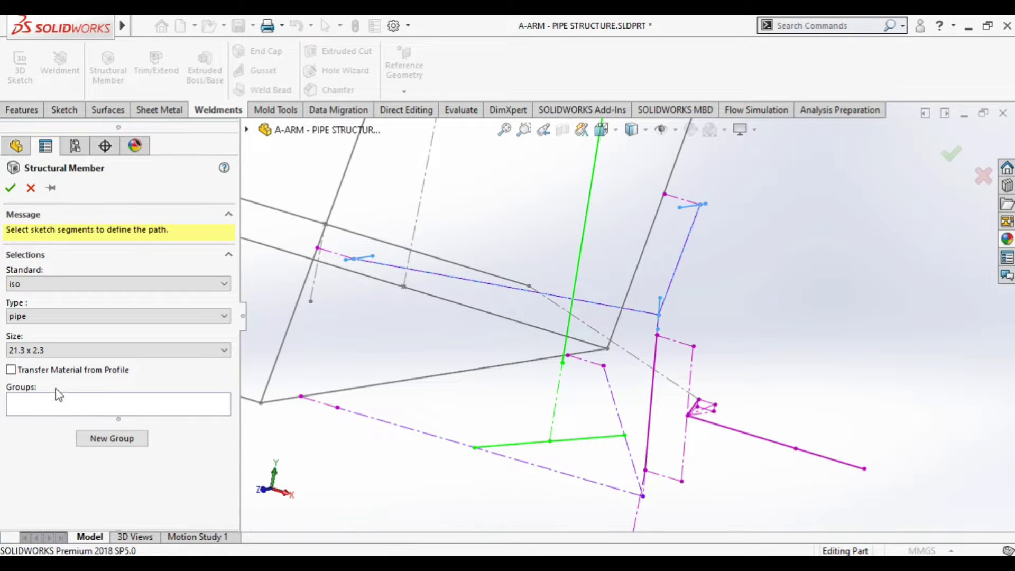
- Create the first member group from the two short parallel lines at the upper pickup points
{"action": "left_click", "coordinate": [42, 400]}
{"action": "mouse_move", "coordinate": [569, 318]}
{"action": "middle_mouse_down"}
{"action": "mouse_move", "coordinate": [494, 333]}
{"action": "mouse_move", "coordinate": [491, 353]}
{"action": "middle_mouse_up"}
{"action": "scroll", "coordinate": [392, 339], "scroll_direction": "down", "scroll_amount": 3}
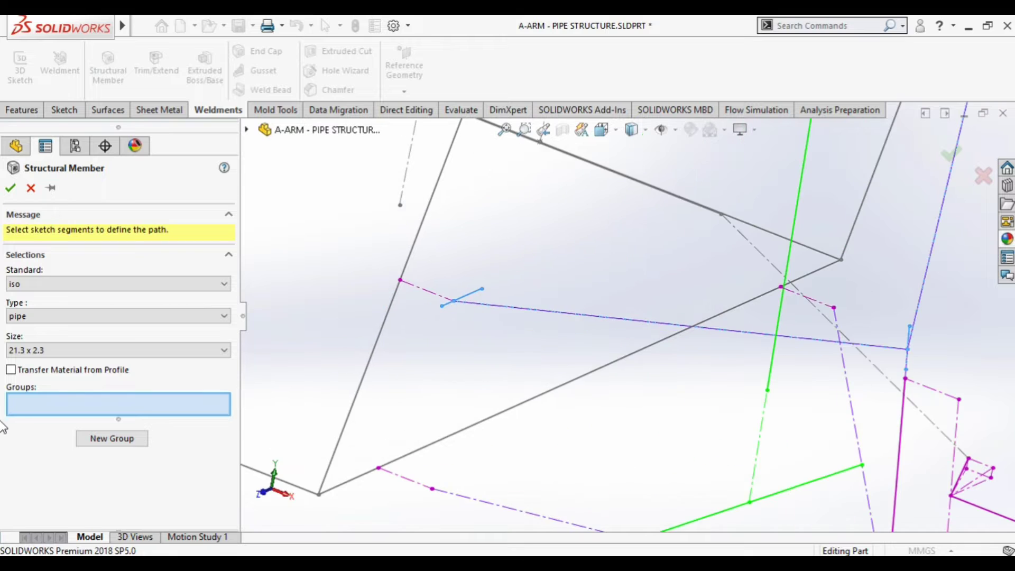
{"action": "left_click", "coordinate": [112, 438]}
{"action": "scroll", "coordinate": [417, 315], "scroll_direction": "down", "scroll_amount": 3}
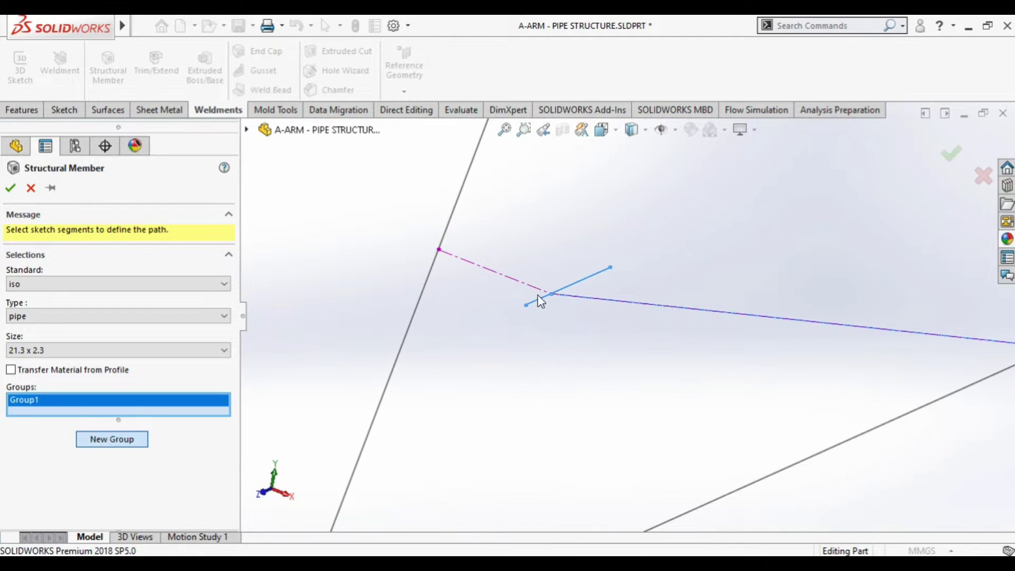
{"action": "left_click", "coordinate": [567, 285]}
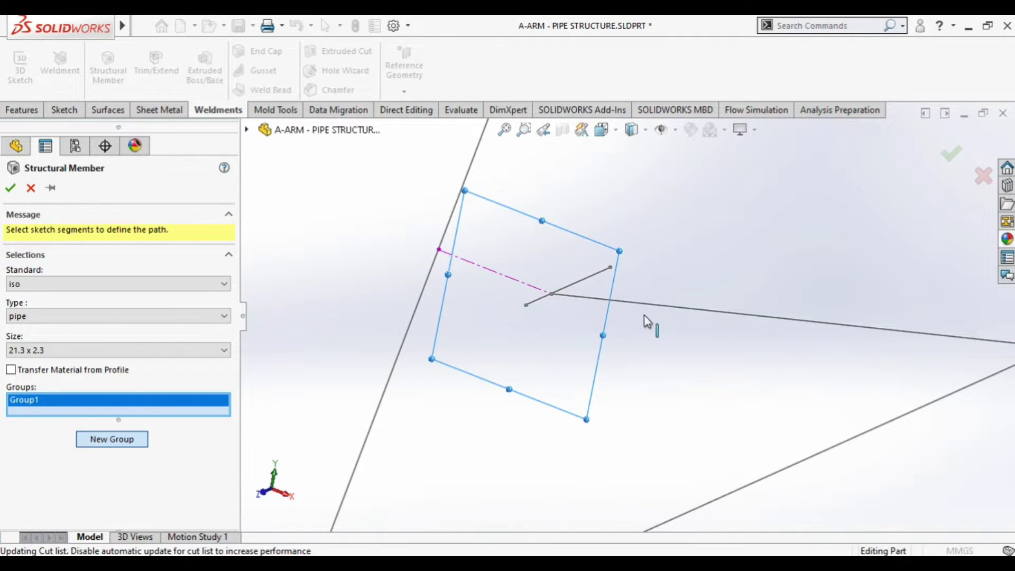
{"action": "left_click", "coordinate": [738, 312]}
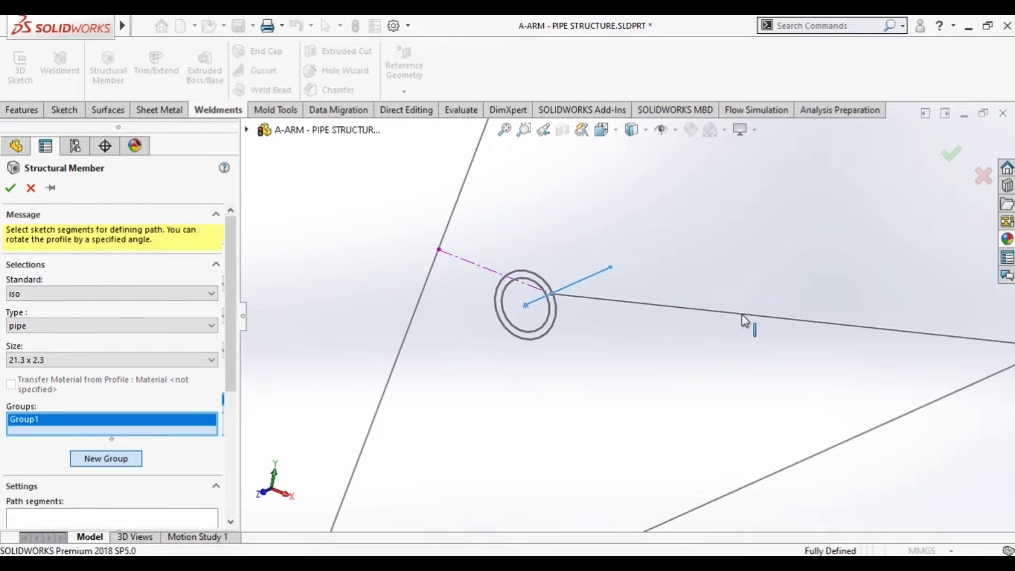
{"action": "scroll", "coordinate": [745, 320], "scroll_direction": "up", "scroll_amount": 7}
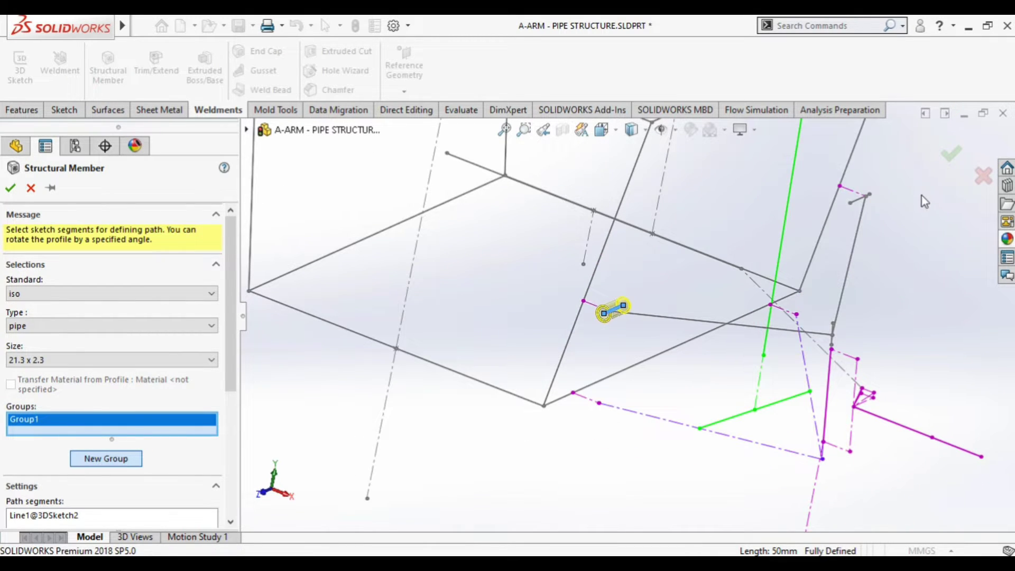
{"action": "scroll", "coordinate": [875, 208], "scroll_direction": "down", "scroll_amount": 5}
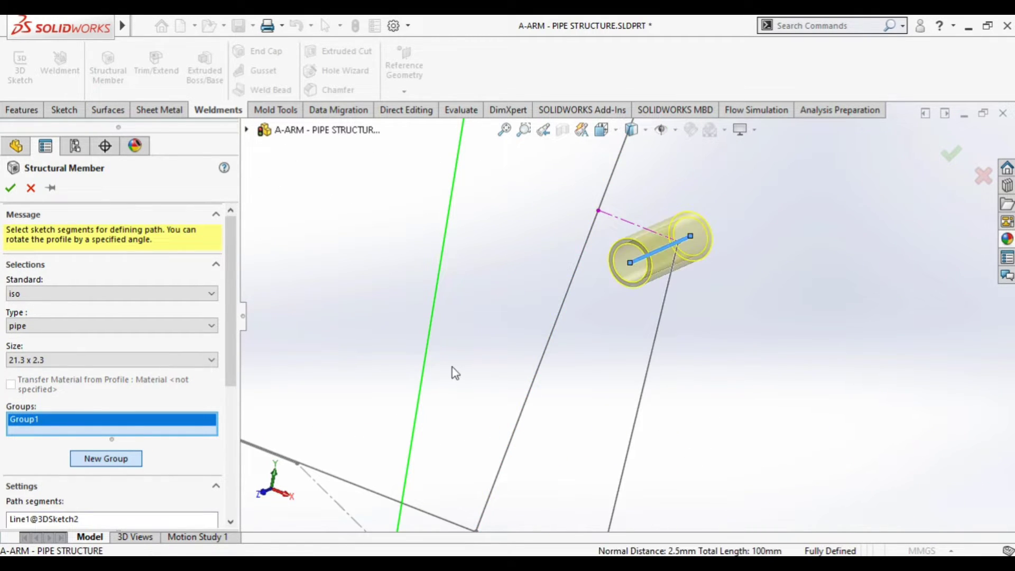
{"action": "scroll", "coordinate": [452, 367], "scroll_direction": "up", "scroll_amount": 6}
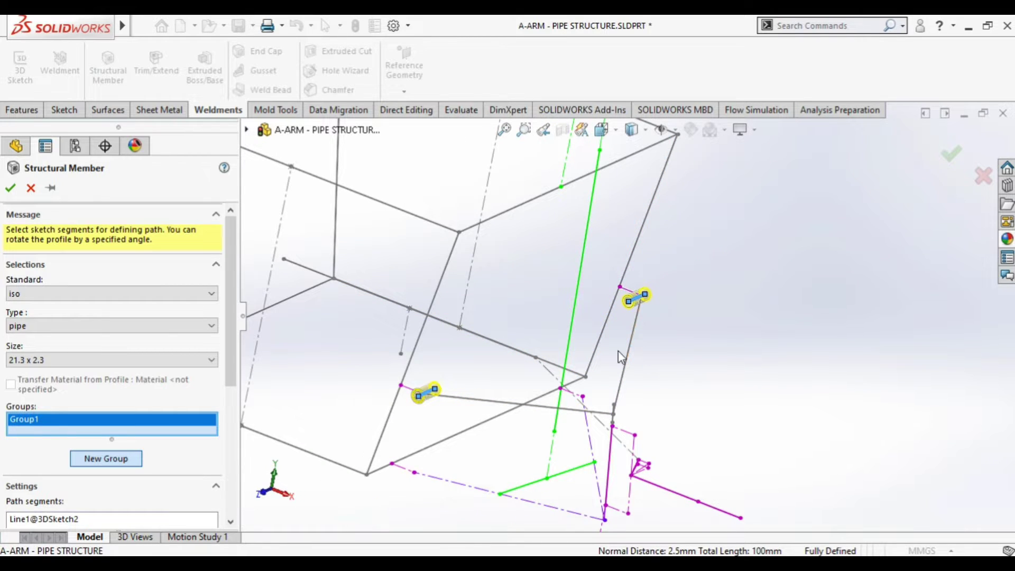
{"action": "scroll", "coordinate": [520, 431], "scroll_direction": "down", "scroll_amount": 4}
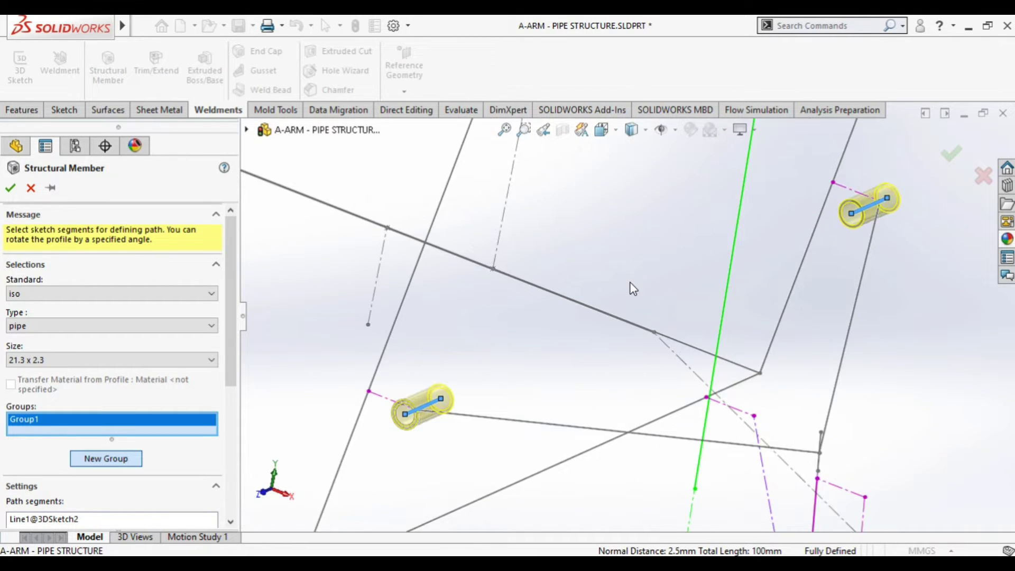
{"action": "scroll", "coordinate": [630, 283], "scroll_direction": "up", "scroll_amount": 2}
- Add a second group to the structural member containing the short upright line at the A-arm's apex
{"action": "left_click", "coordinate": [106, 458]}
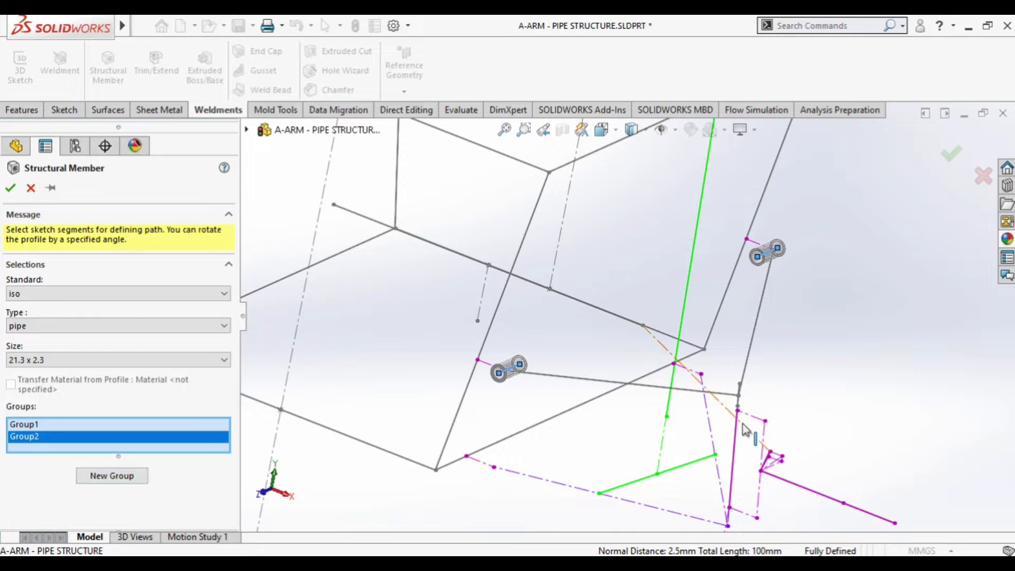
{"action": "middle_click_drag", "start_coordinate": [746, 418], "coordinate": [743, 391]}
{"action": "scroll", "coordinate": [755, 483], "scroll_direction": "down", "scroll_amount": 7}
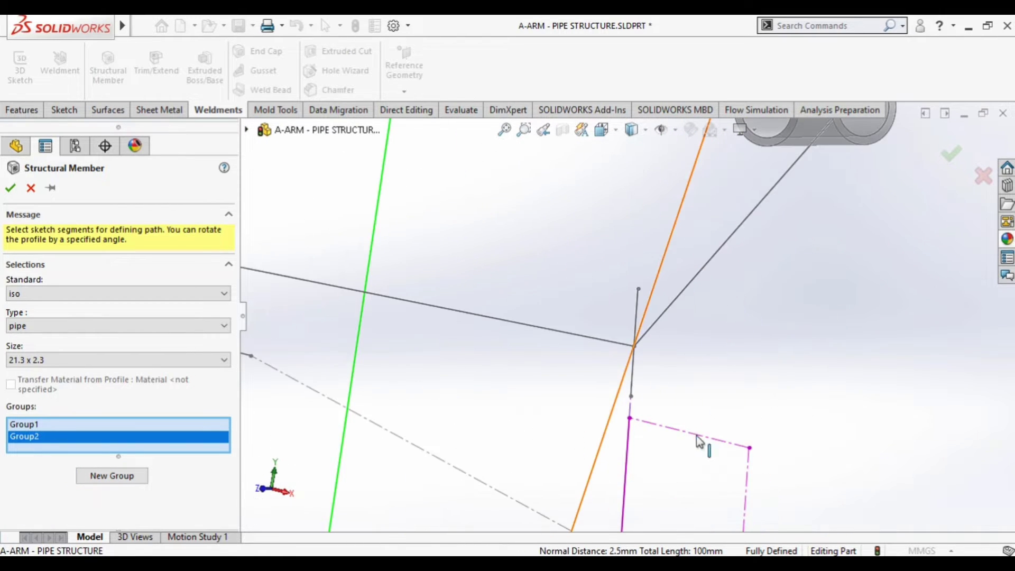
{"action": "left_click", "coordinate": [631, 382]}
{"action": "scroll", "coordinate": [668, 353], "scroll_direction": "up", "scroll_amount": 3}
{"action": "mouse_move", "coordinate": [679, 372]}
{"action": "middle_mouse_down"}
{"action": "mouse_move", "coordinate": [689, 367]}
{"action": "mouse_move", "coordinate": [689, 333]}
{"action": "mouse_move", "coordinate": [760, 339]}
{"action": "mouse_move", "coordinate": [746, 363]}
{"action": "mouse_move", "coordinate": [703, 383]}
{"action": "mouse_move", "coordinate": [542, 318]}
{"action": "middle_mouse_up"}
{"action": "left_click", "coordinate": [744, 319]}
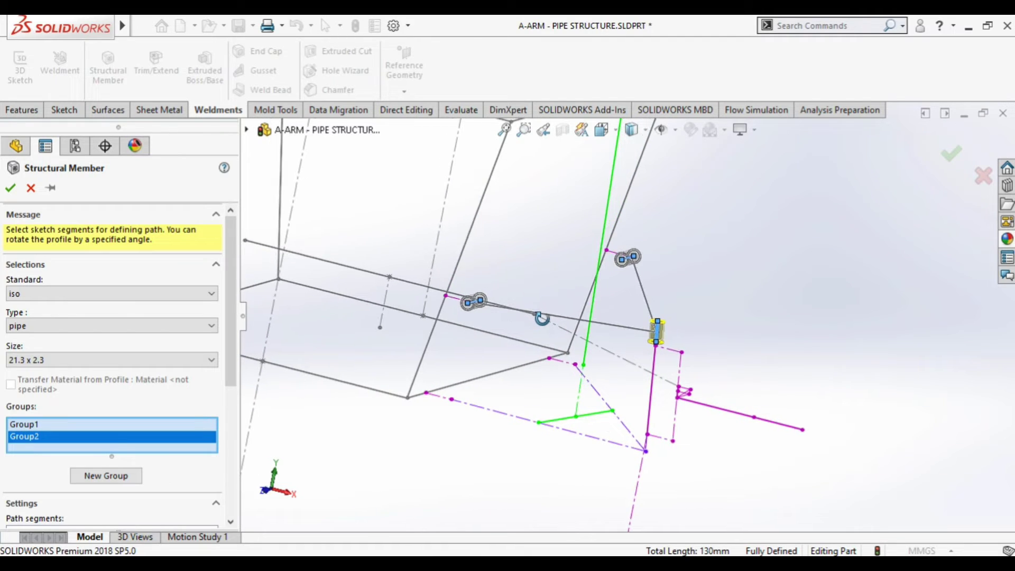
- Try to add the longer arm line to the apex as a third group, and accept the structural member
{"action": "left_click", "coordinate": [116, 477]}
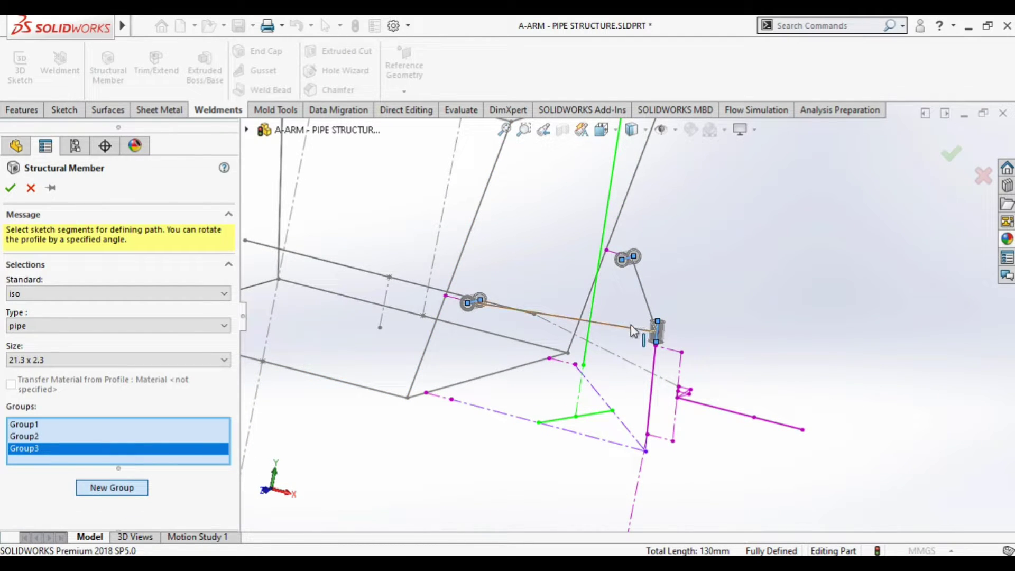
{"action": "scroll", "coordinate": [630, 324], "scroll_direction": "down", "scroll_amount": 3}
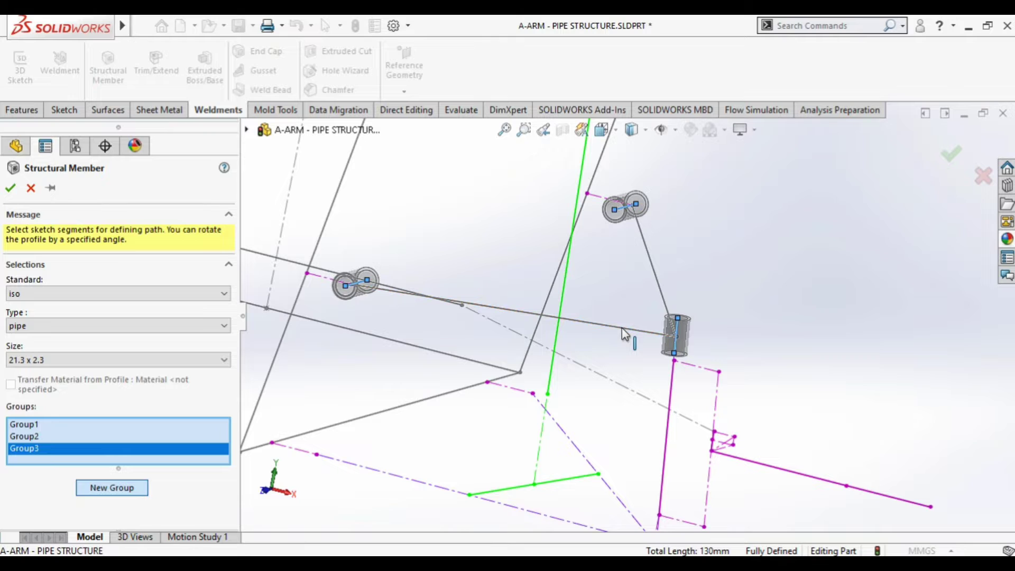
{"action": "right_click", "coordinate": [621, 333]}
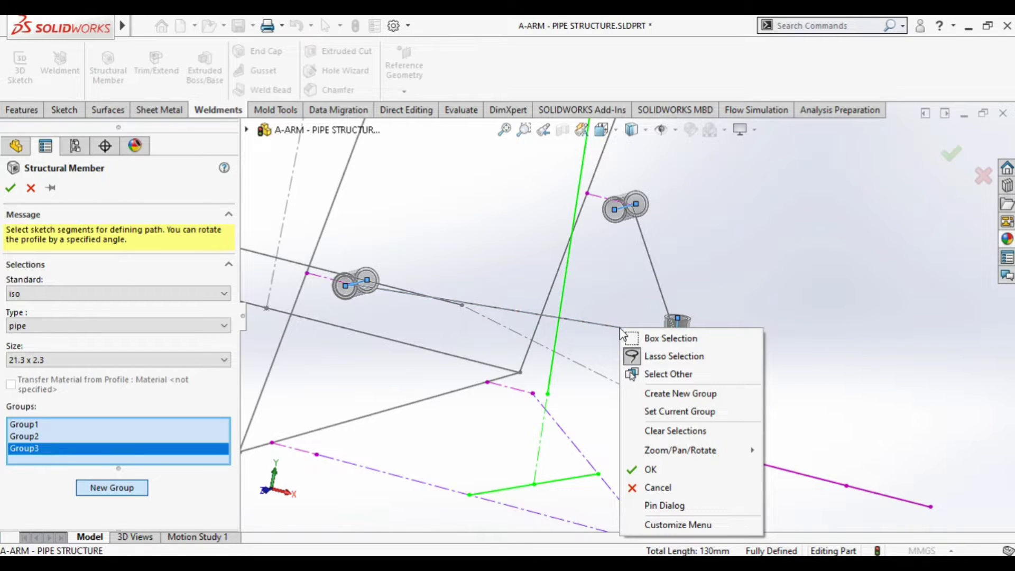
{"action": "left_click", "coordinate": [619, 310]}
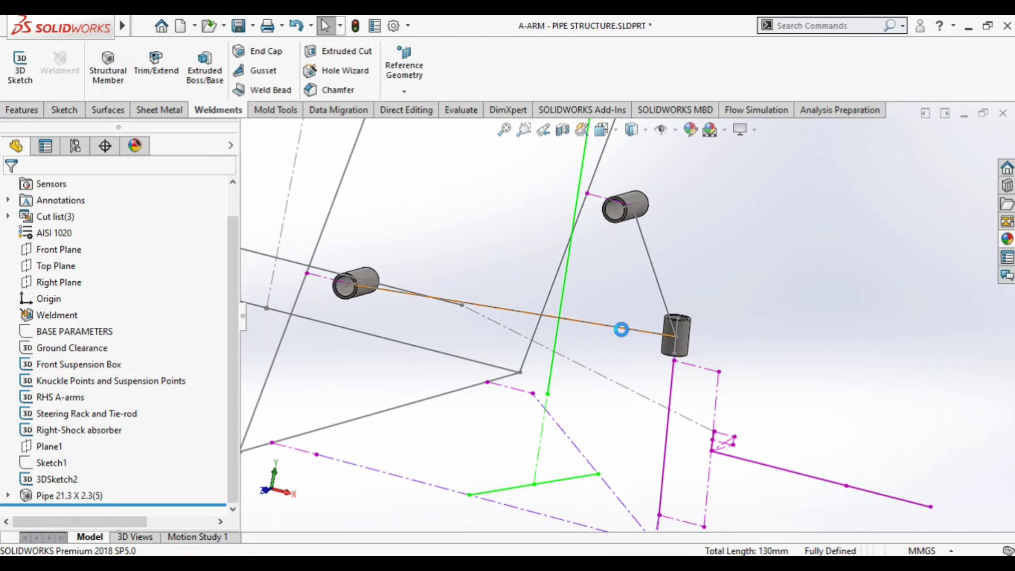
- Edit the pipe member and try to put the longer arm line into a new third group
{"action": "left_click", "coordinate": [69, 495]}
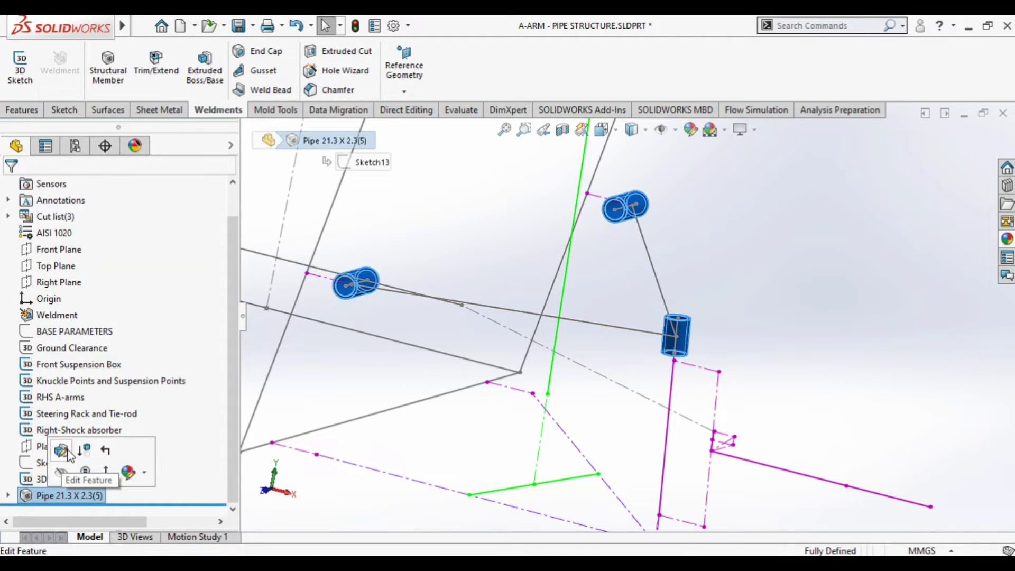
{"action": "left_click", "coordinate": [175, 424]}
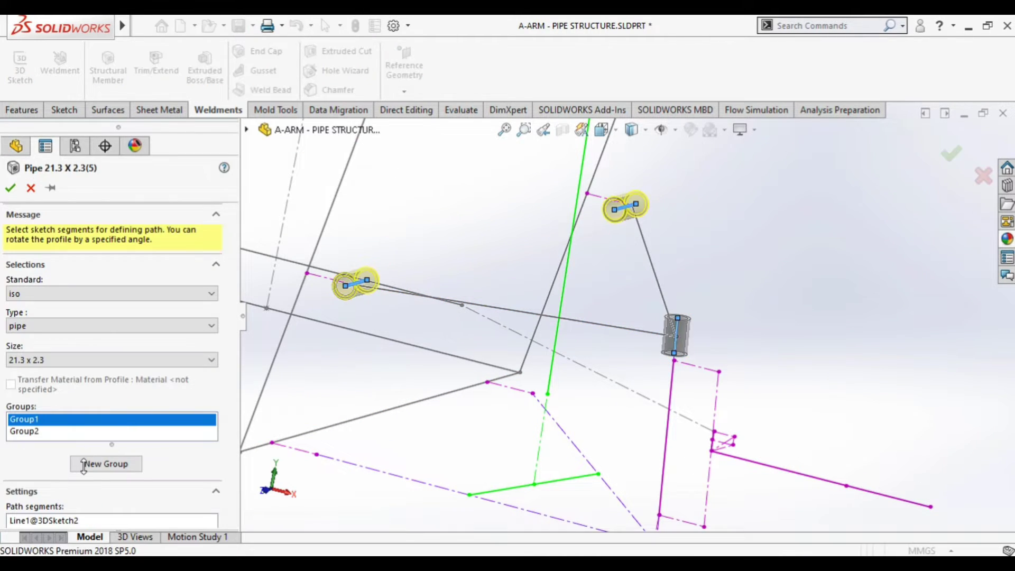
{"action": "left_click", "coordinate": [105, 463]}
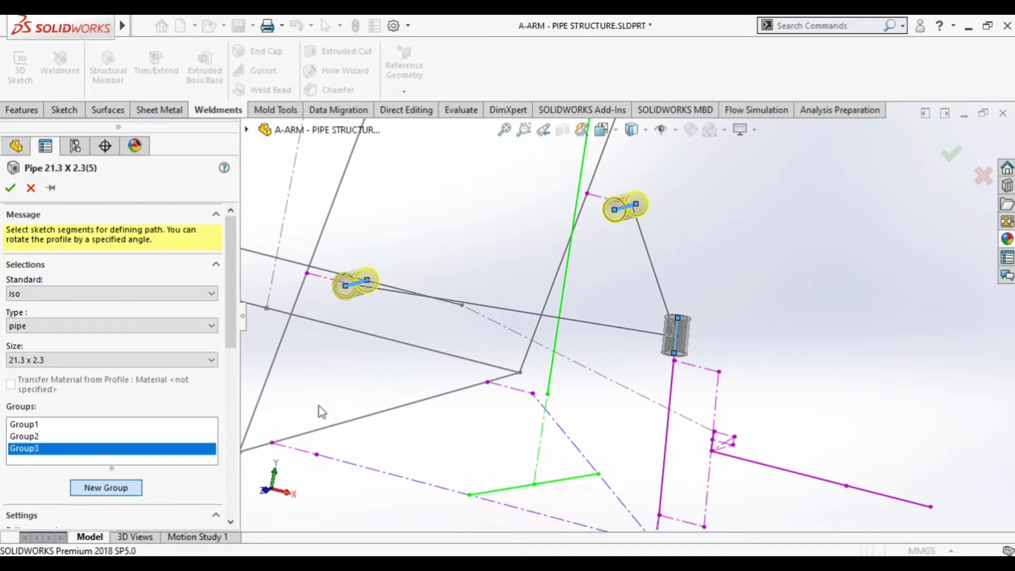
{"action": "left_click", "coordinate": [596, 327]}
{"action": "right_click", "coordinate": [596, 327]}
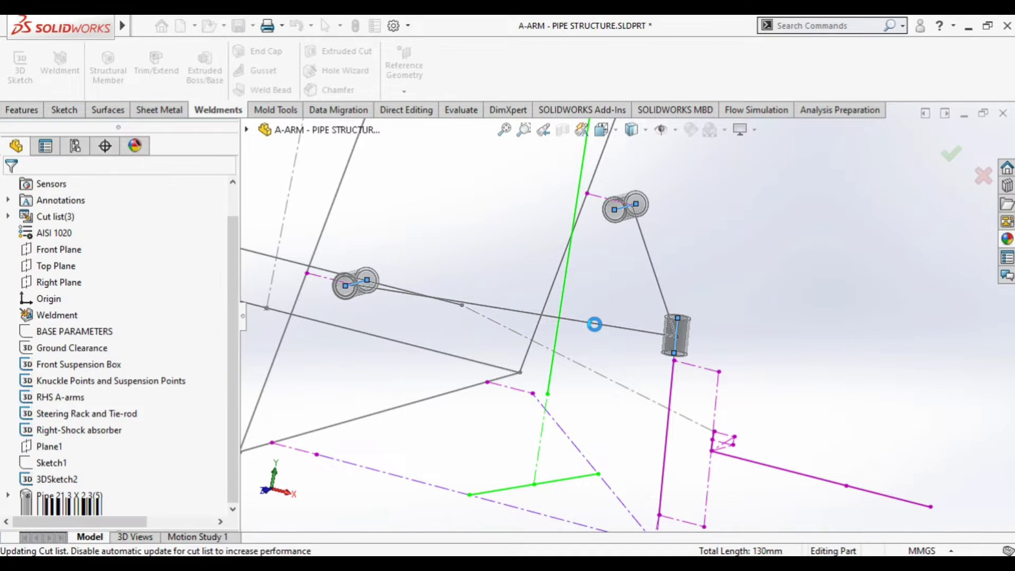
- Edit the pipe structural member and add the 3DSketch2 longer arm line to the apex as its third group
{"action": "left_click", "coordinate": [50, 497]}
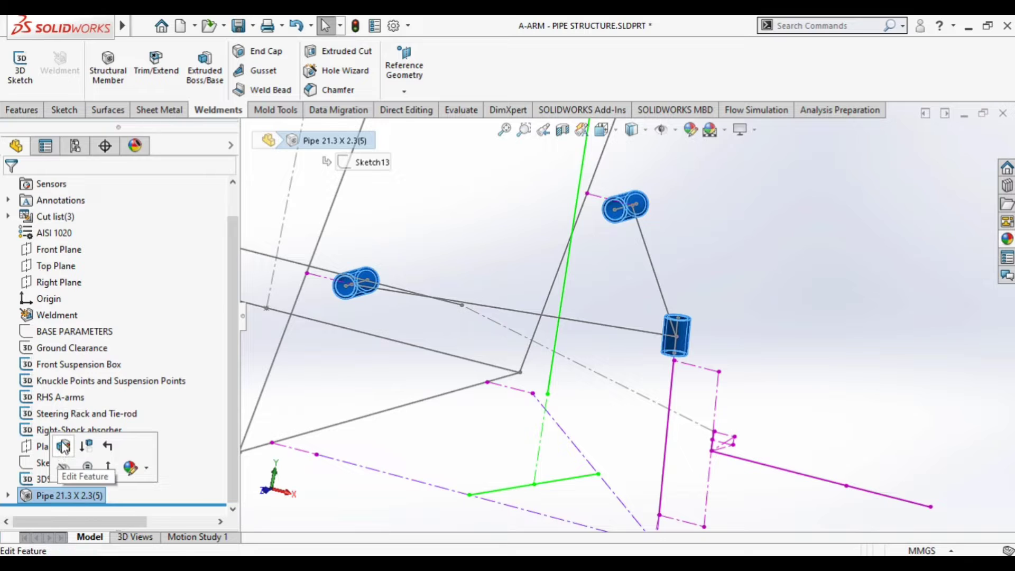
{"action": "left_click", "coordinate": [59, 449]}
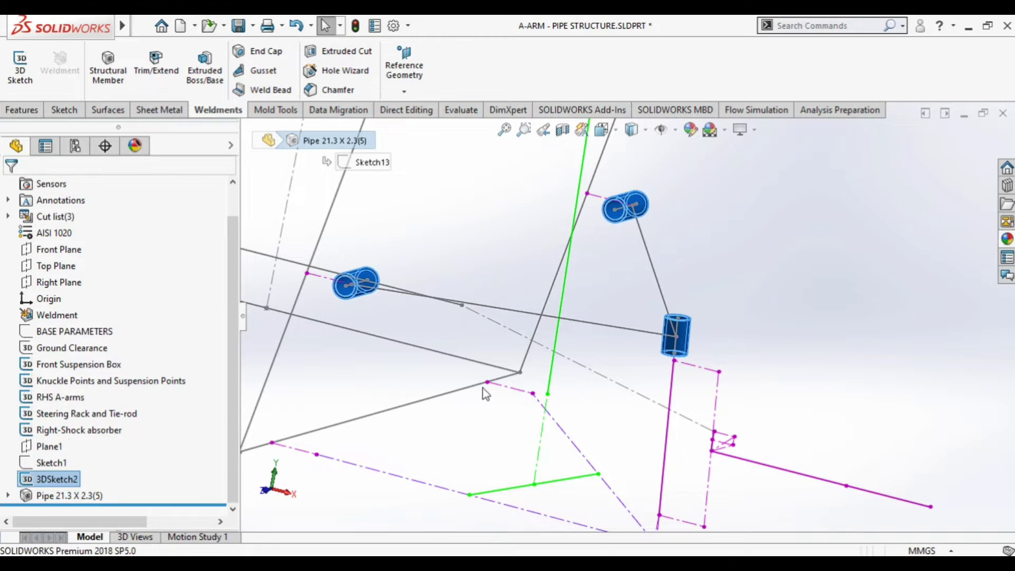
{"action": "right_click", "coordinate": [589, 321]}
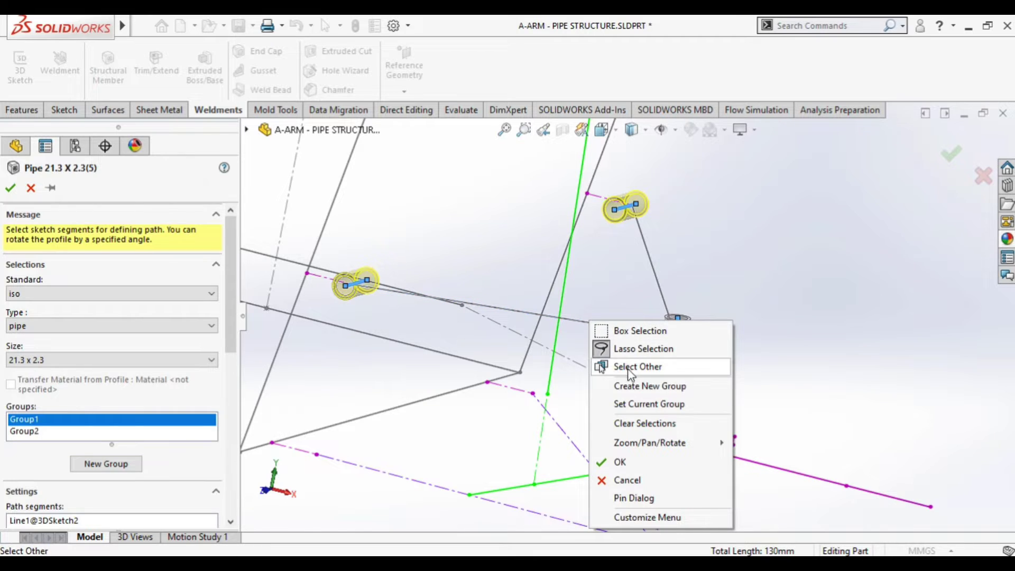
{"action": "left_click", "coordinate": [641, 365]}
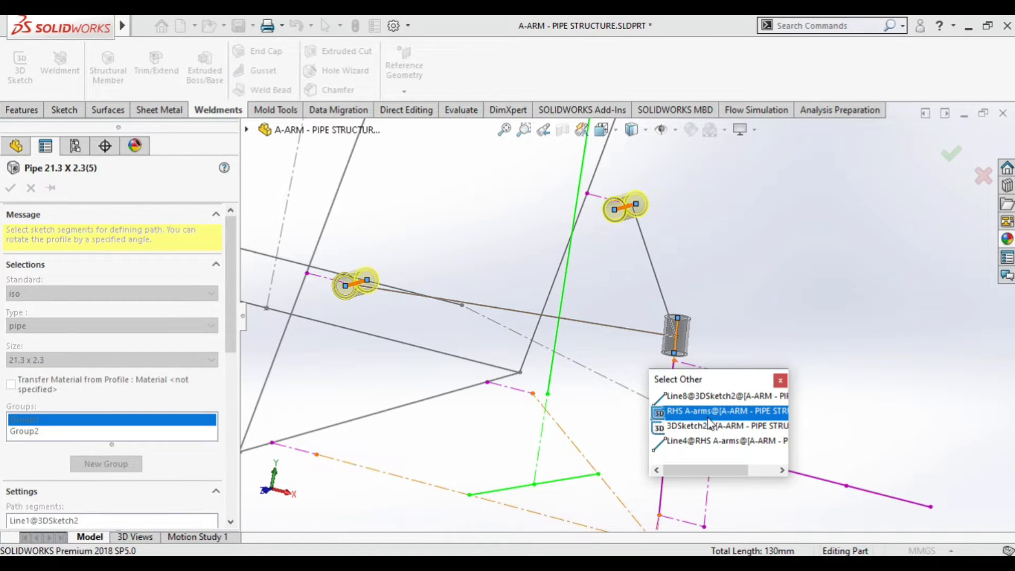
{"action": "left_click", "coordinate": [710, 398]}
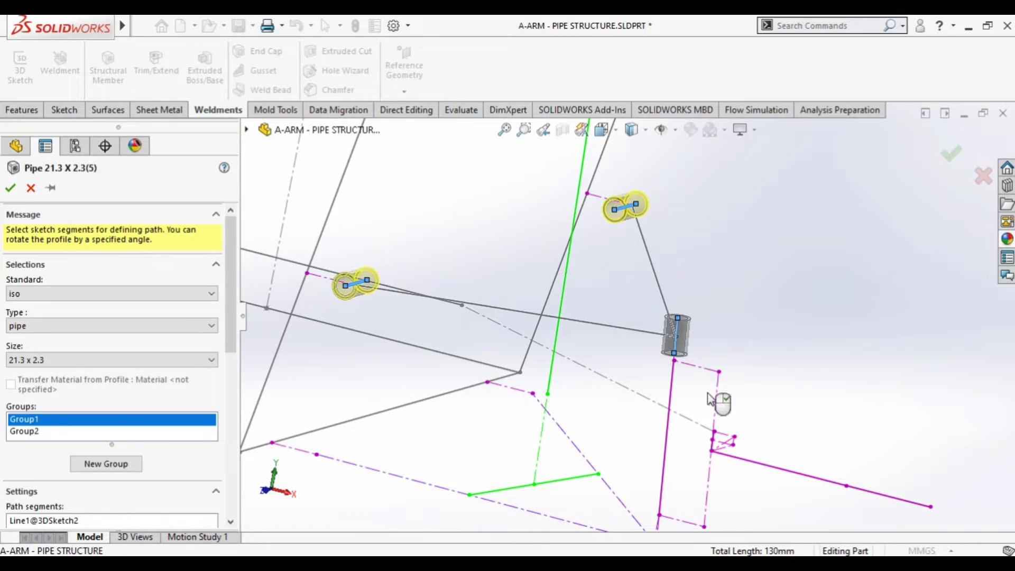
{"action": "left_click", "coordinate": [87, 460]}
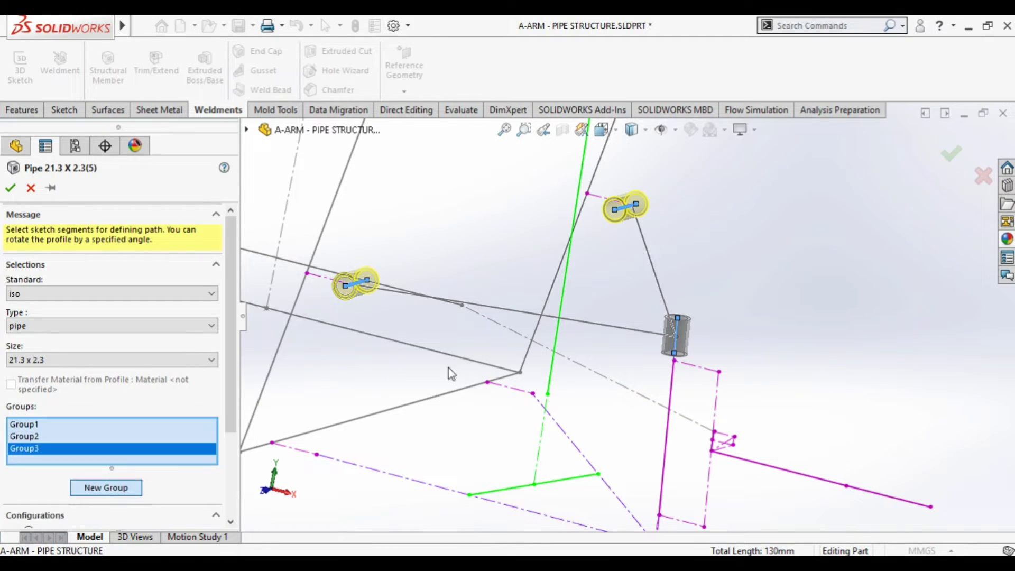
{"action": "right_click", "coordinate": [591, 324]}
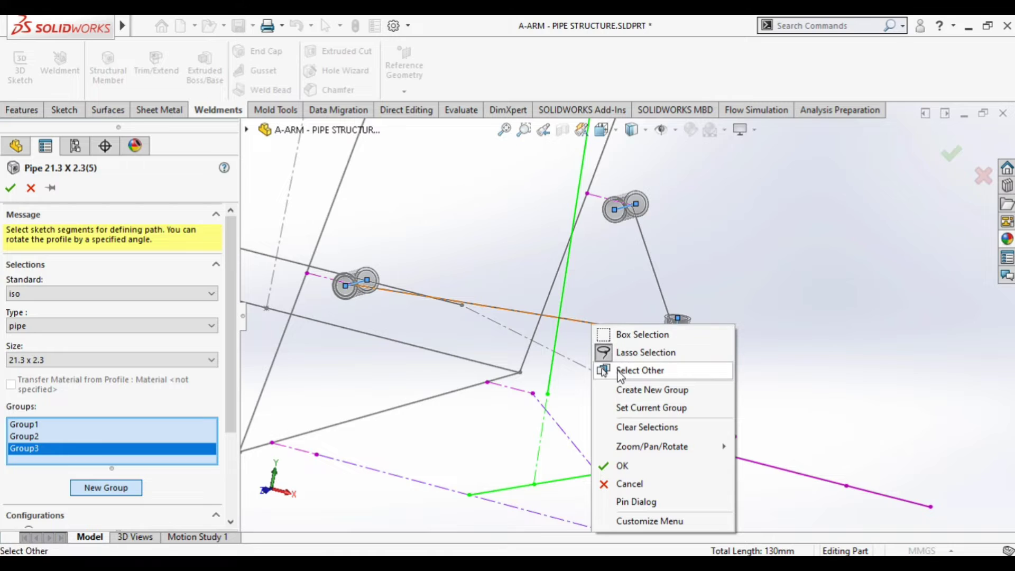
{"action": "left_click", "coordinate": [613, 369]}
{"action": "left_click", "coordinate": [685, 391]}
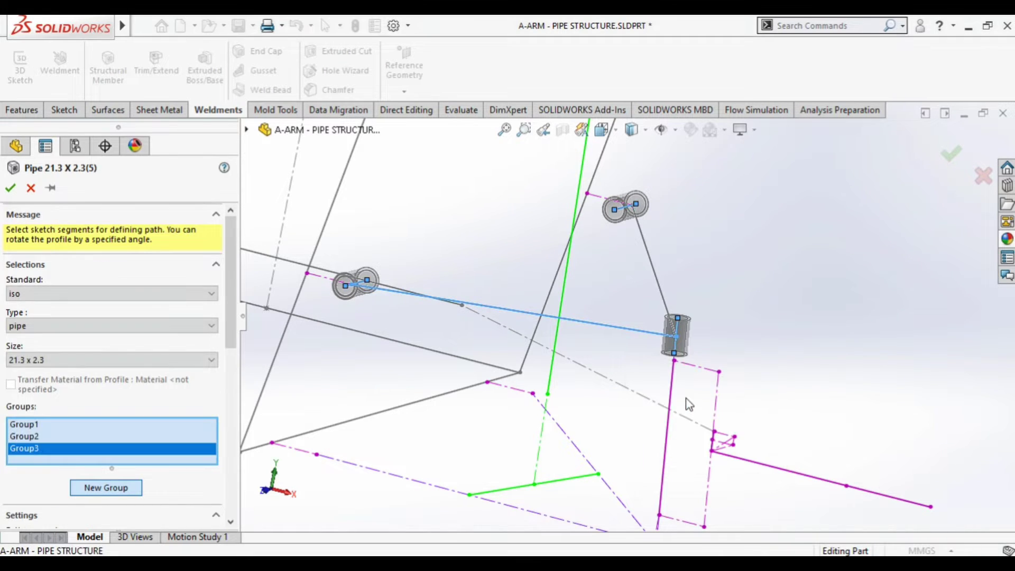
- Add the other 3DSketch2 arm line to the apex as a fourth group, and accept the pipe structural member
{"action": "left_click", "coordinate": [93, 487]}
{"action": "right_click", "coordinate": [712, 255]}
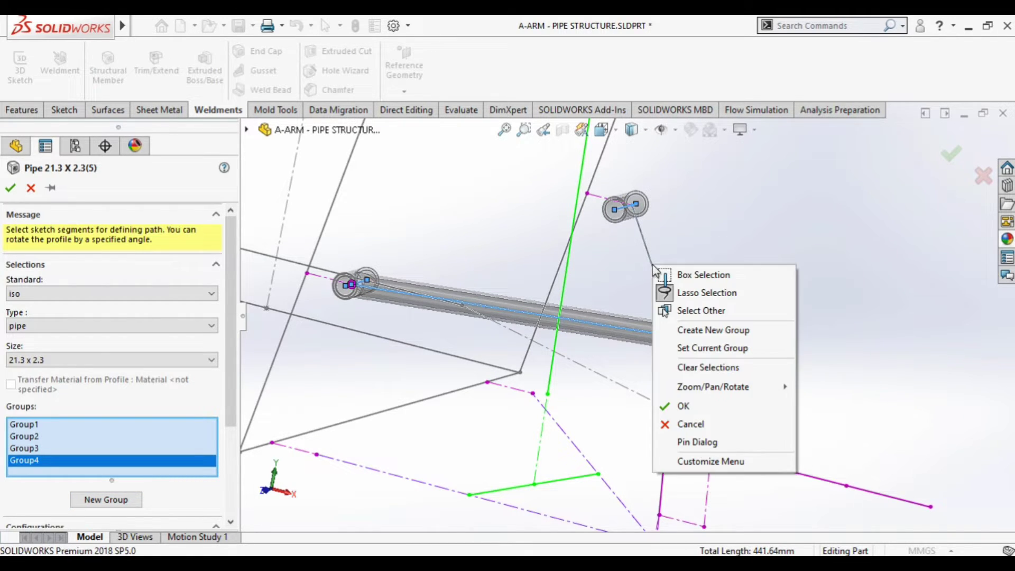
{"action": "left_click", "coordinate": [729, 299]}
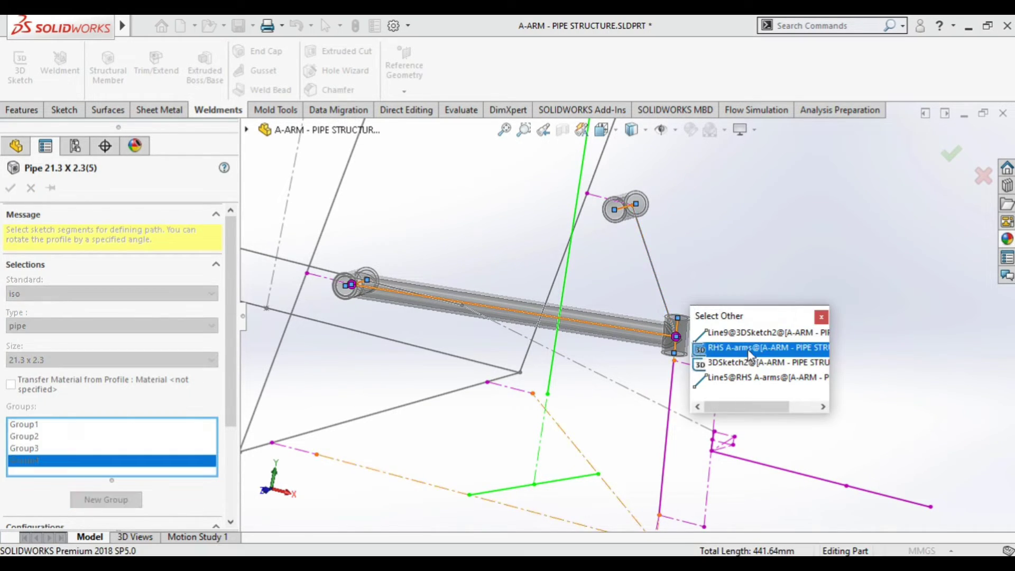
{"action": "left_click", "coordinate": [748, 332]}
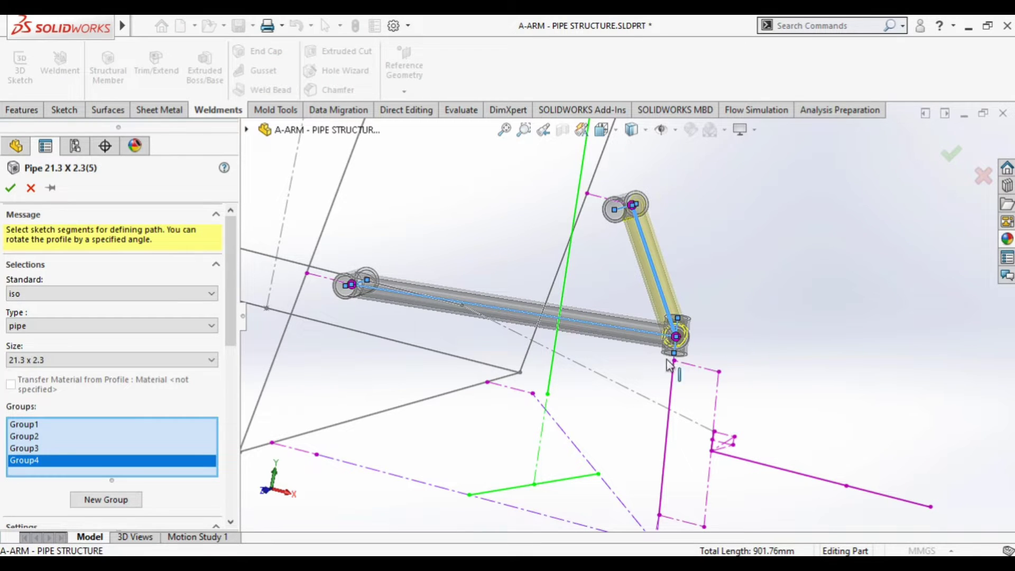
{"action": "middle_click_drag", "start_coordinate": [596, 358], "coordinate": [604, 356]}
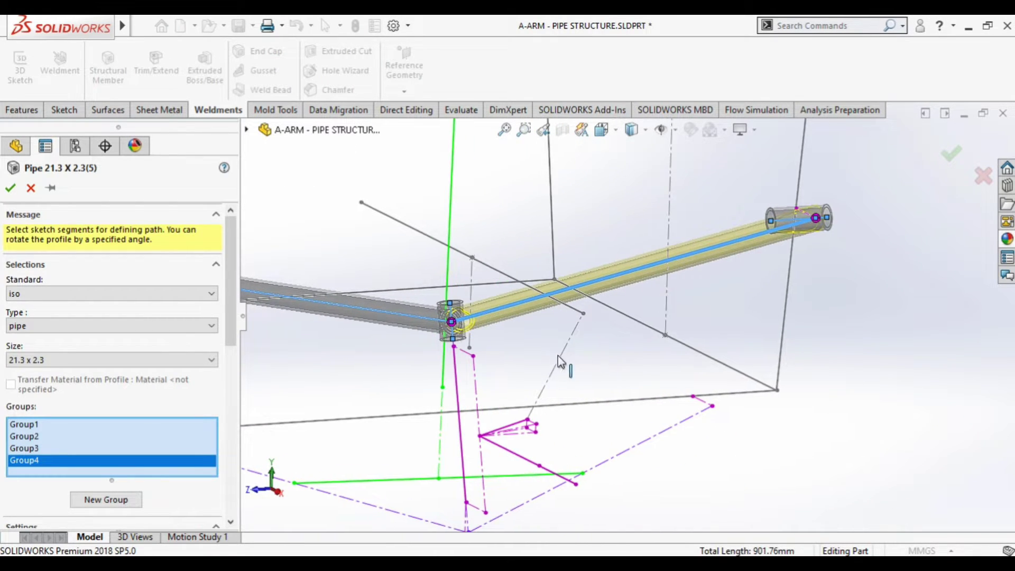
{"action": "scroll", "coordinate": [467, 293], "scroll_direction": "down", "scroll_amount": 5}
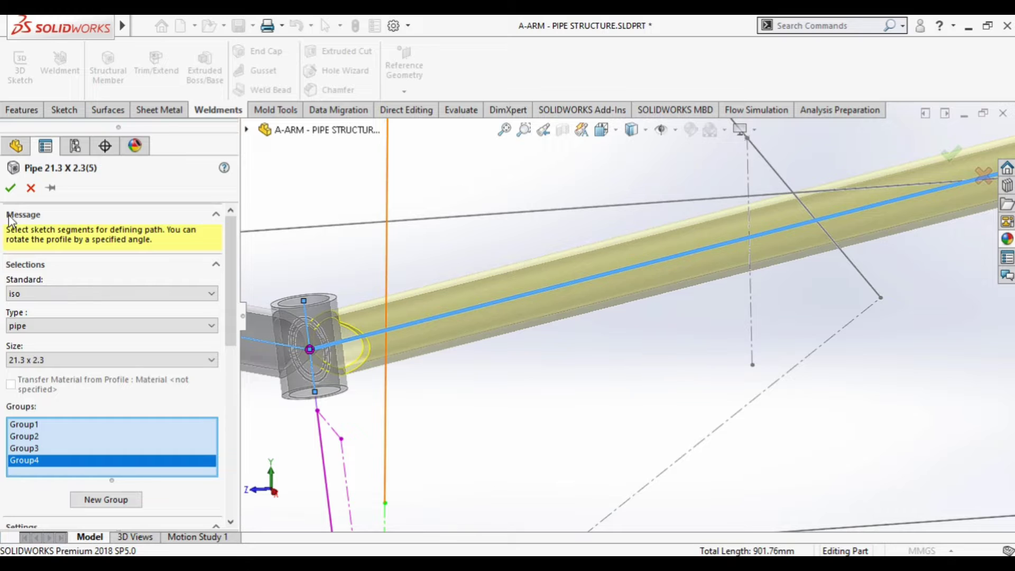
{"action": "left_click", "coordinate": [11, 188]}
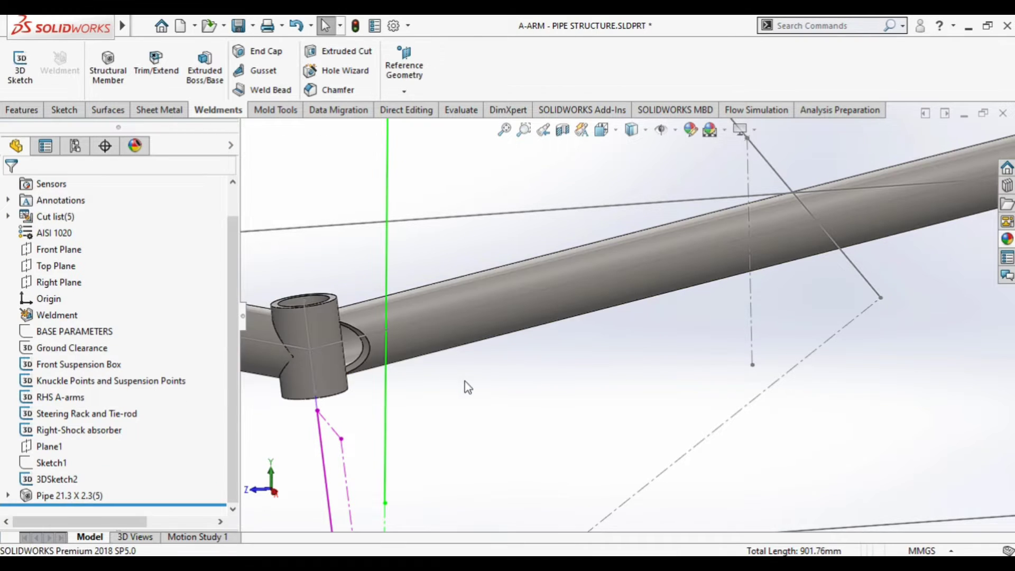
- Examine how the arm pipe meets the short pipe at the pickup point from several sides
{"action": "scroll", "coordinate": [464, 382], "scroll_direction": "up", "scroll_amount": 3}
{"action": "scroll", "coordinate": [472, 395], "scroll_direction": "up", "scroll_amount": 4}
{"action": "middle_click_drag", "start_coordinate": [490, 355], "coordinate": [516, 446]}
{"action": "scroll", "coordinate": [401, 380], "scroll_direction": "down", "scroll_amount": 8}
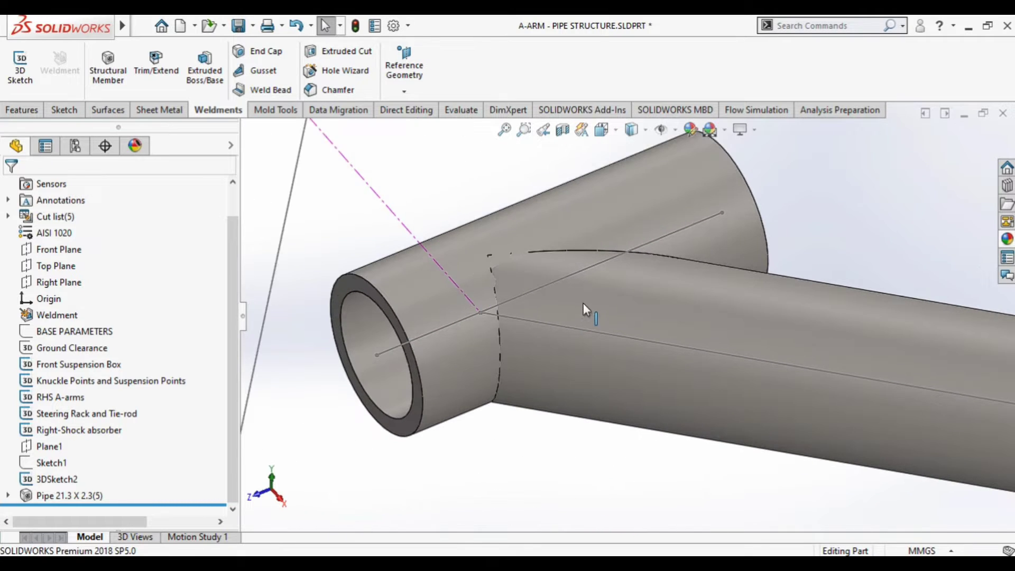
{"action": "middle_click_drag", "start_coordinate": [582, 303], "coordinate": [540, 435]}
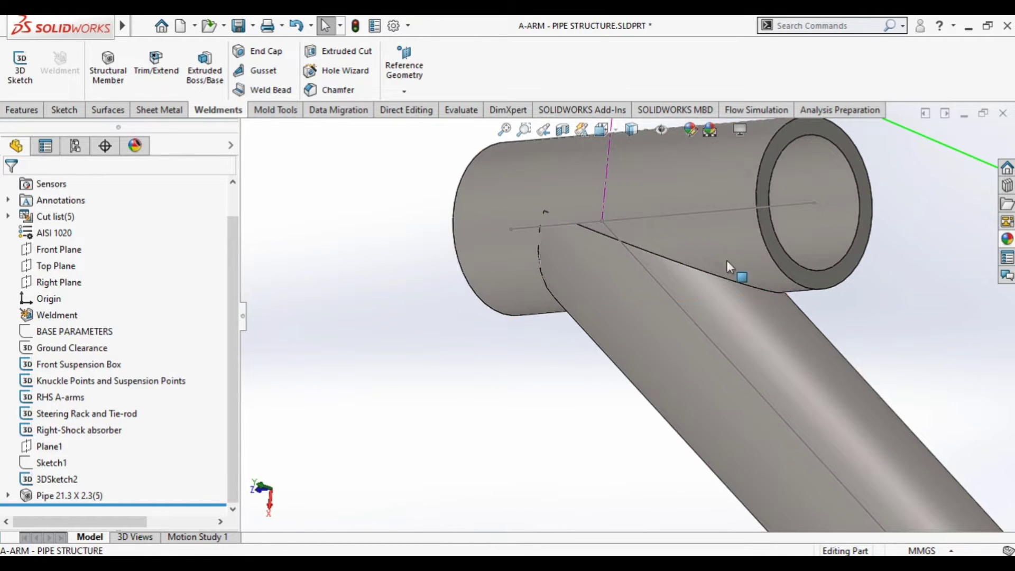
{"action": "middle_click_drag", "start_coordinate": [633, 355], "coordinate": [709, 268]}
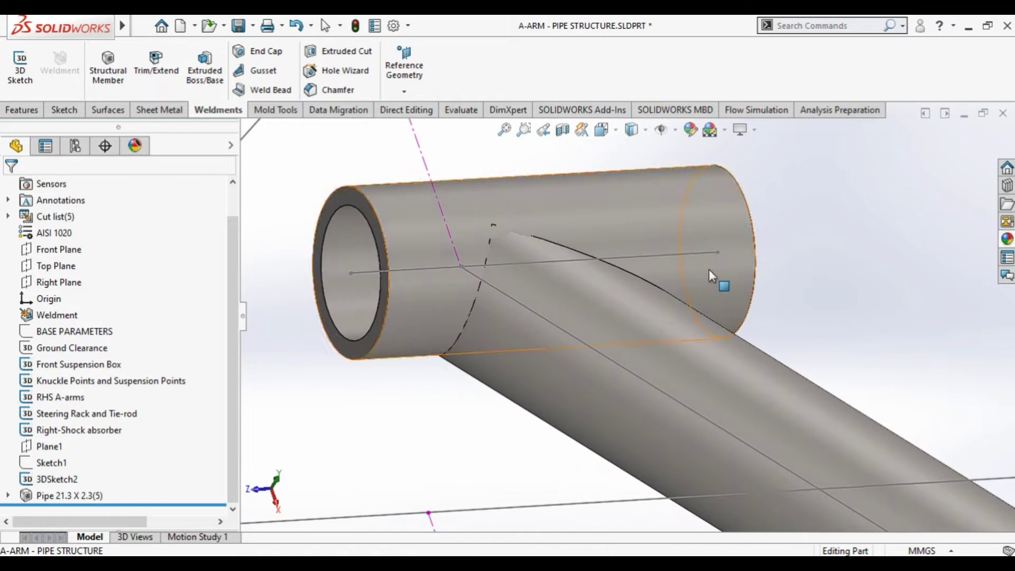
{"action": "scroll", "coordinate": [710, 270], "scroll_direction": "up", "scroll_amount": 11}
{"action": "scroll", "coordinate": [759, 346], "scroll_direction": "up", "scroll_amount": 5}
- Examine how both arm pipes are trimmed against the short upright pipe at the A-arm's apex
{"action": "scroll", "coordinate": [721, 356], "scroll_direction": "down", "scroll_amount": 13}
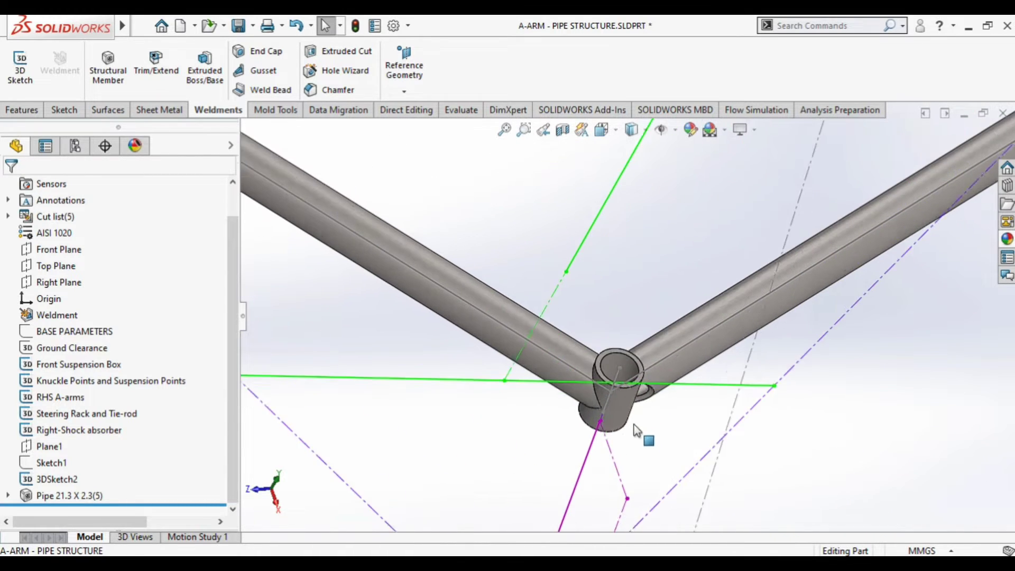
{"action": "middle_click_drag", "start_coordinate": [599, 389], "coordinate": [642, 332]}
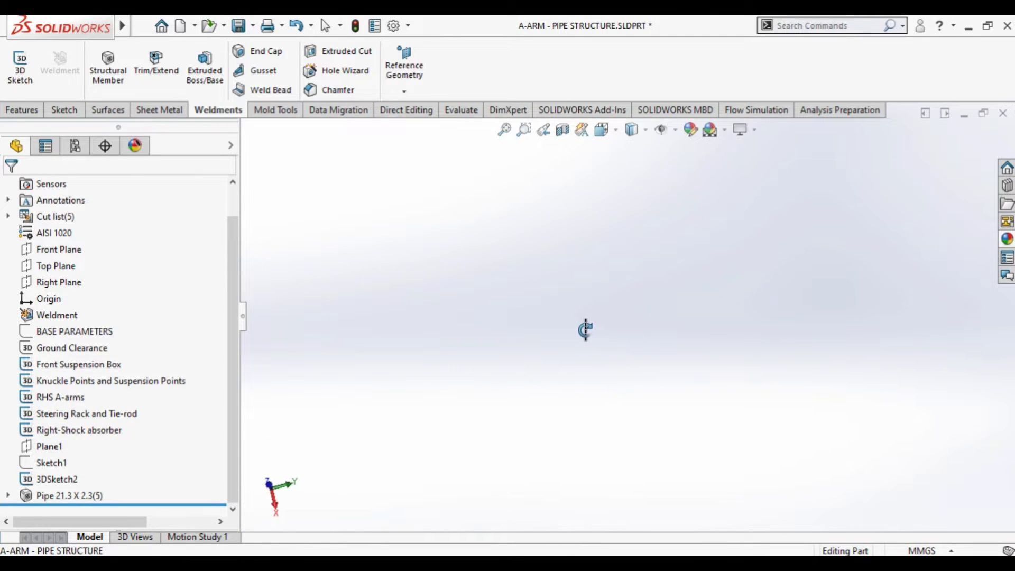
{"action": "key", "text": "ctrl+2"}
{"action": "scroll", "coordinate": [518, 371], "scroll_direction": "up", "scroll_amount": 5}
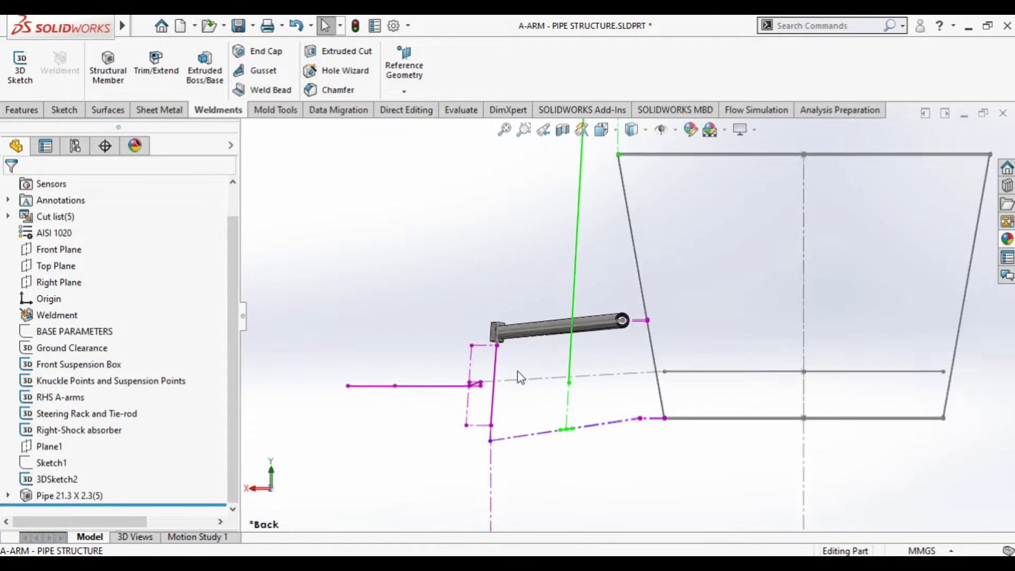
{"action": "middle_click_drag", "start_coordinate": [502, 310], "coordinate": [740, 243]}
{"action": "left_click", "coordinate": [447, 264]}
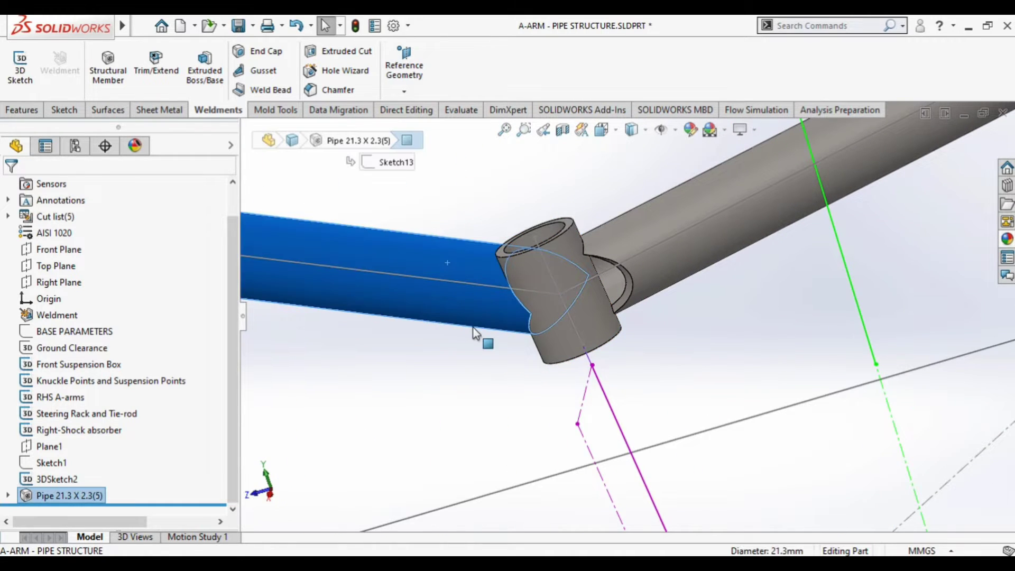
{"action": "scroll", "coordinate": [529, 333], "scroll_direction": "up", "scroll_amount": 3}
{"action": "middle_click_drag", "start_coordinate": [651, 319], "coordinate": [667, 385]}
{"action": "scroll", "coordinate": [630, 326], "scroll_direction": "up", "scroll_amount": 5}
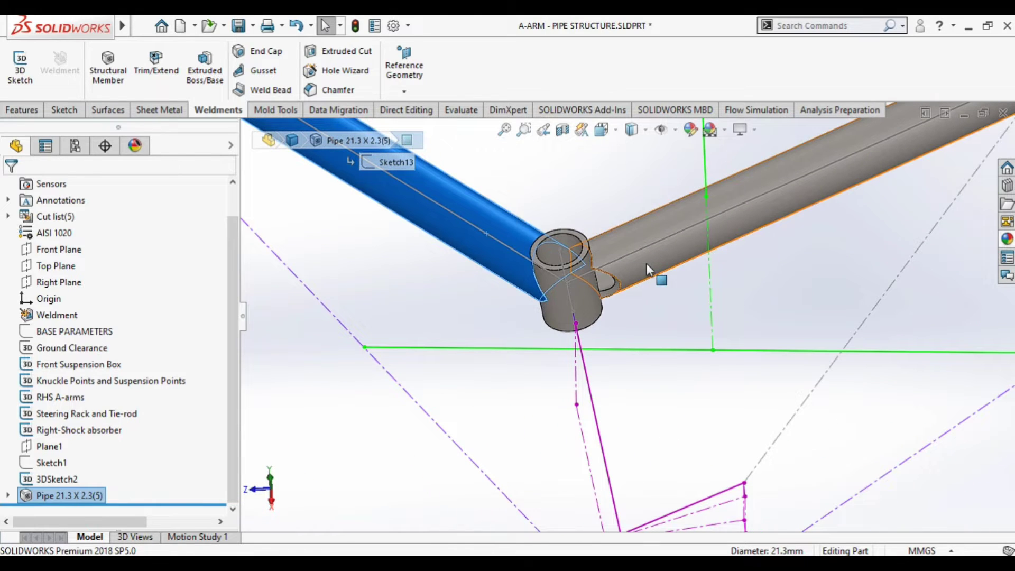
{"action": "middle_click_drag", "start_coordinate": [634, 283], "coordinate": [621, 329]}
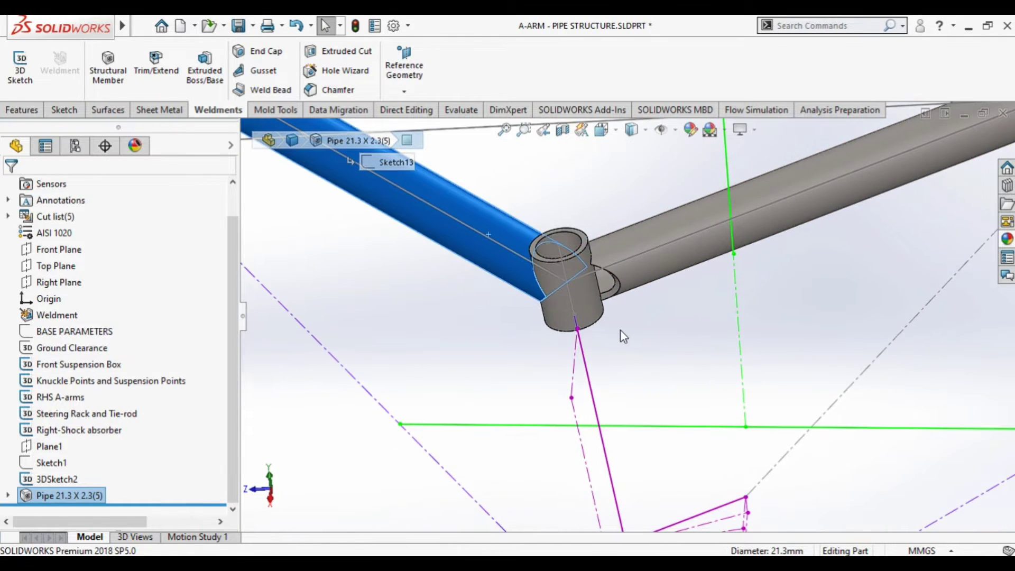
{"action": "left_click", "coordinate": [621, 329]}
- Edit the pipe member's corner treatment at the apex, setting Group 3's trim order to 2, and accept the treatment
{"action": "left_click", "coordinate": [626, 279]}
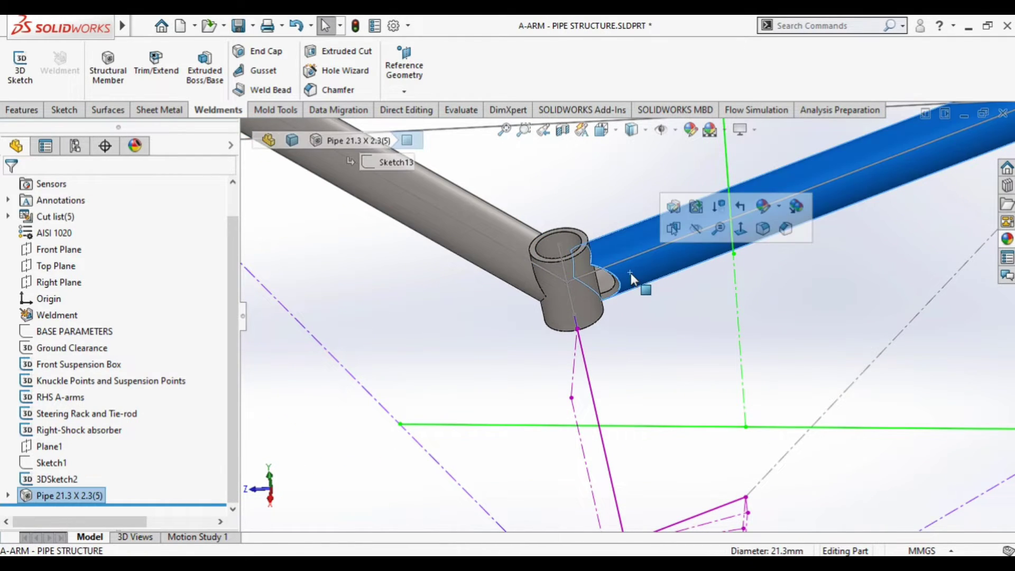
{"action": "left_click", "coordinate": [677, 205]}
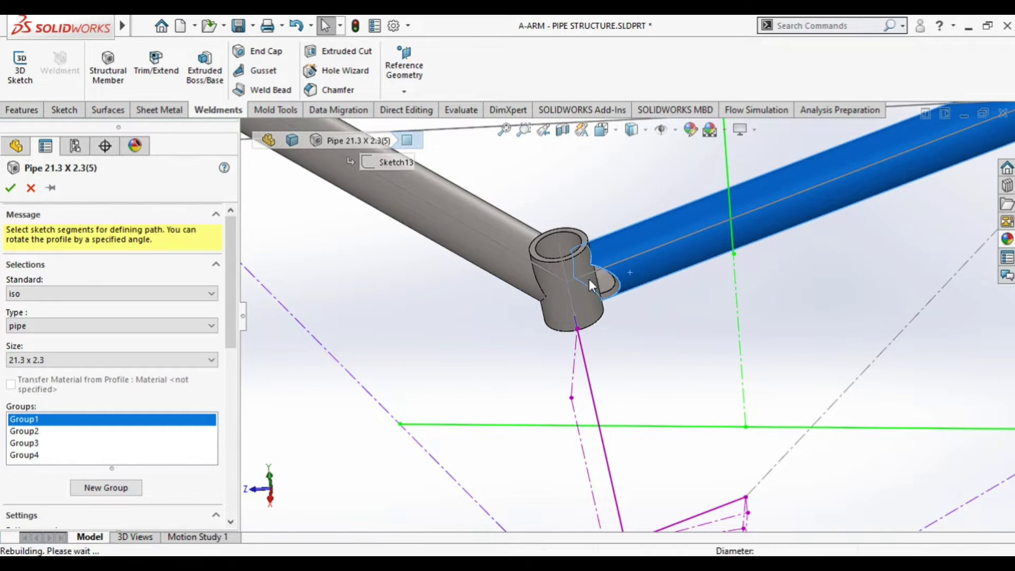
{"action": "left_click", "coordinate": [567, 289]}
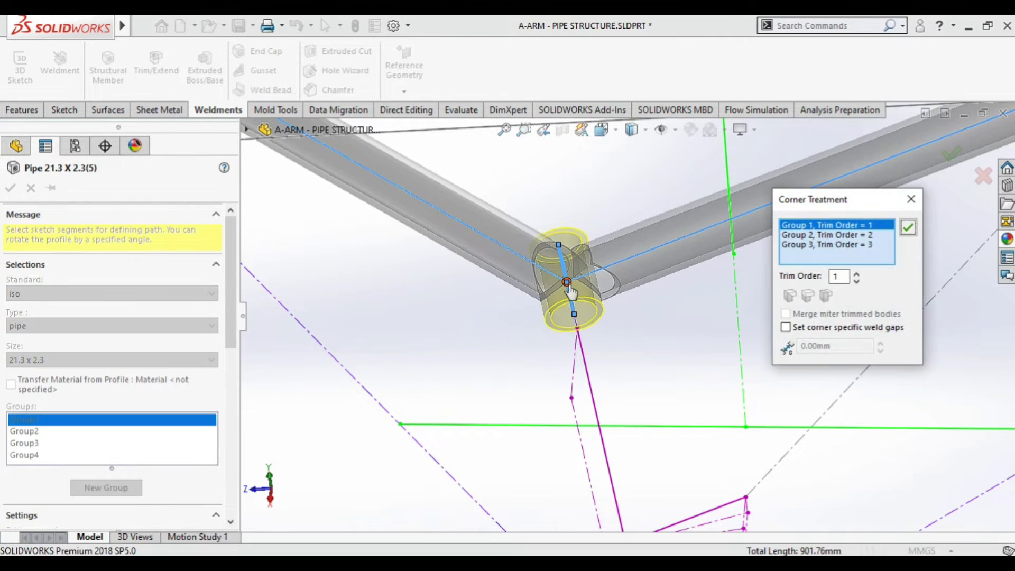
{"action": "left_click", "coordinate": [824, 235]}
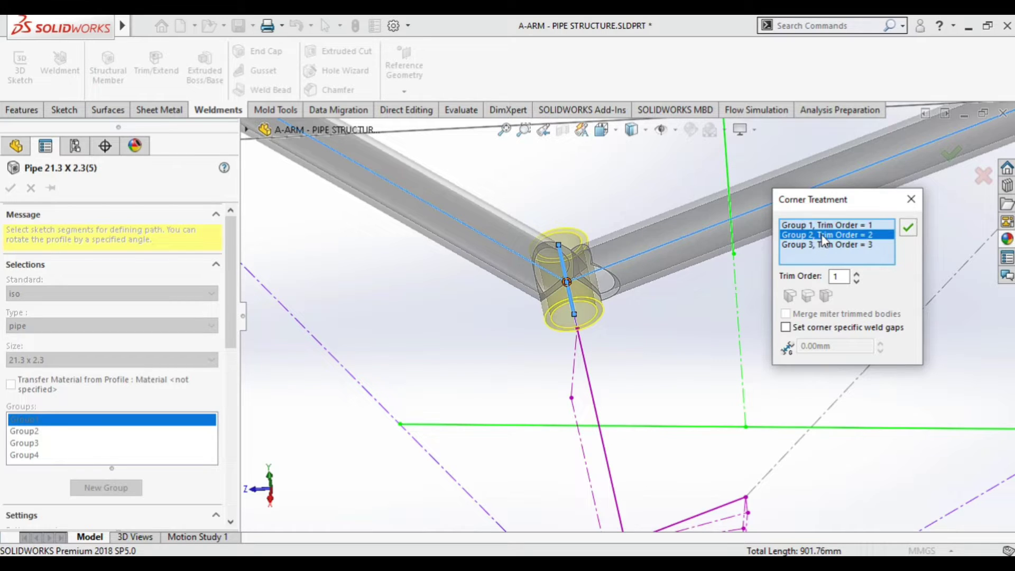
{"action": "left_click", "coordinate": [826, 247]}
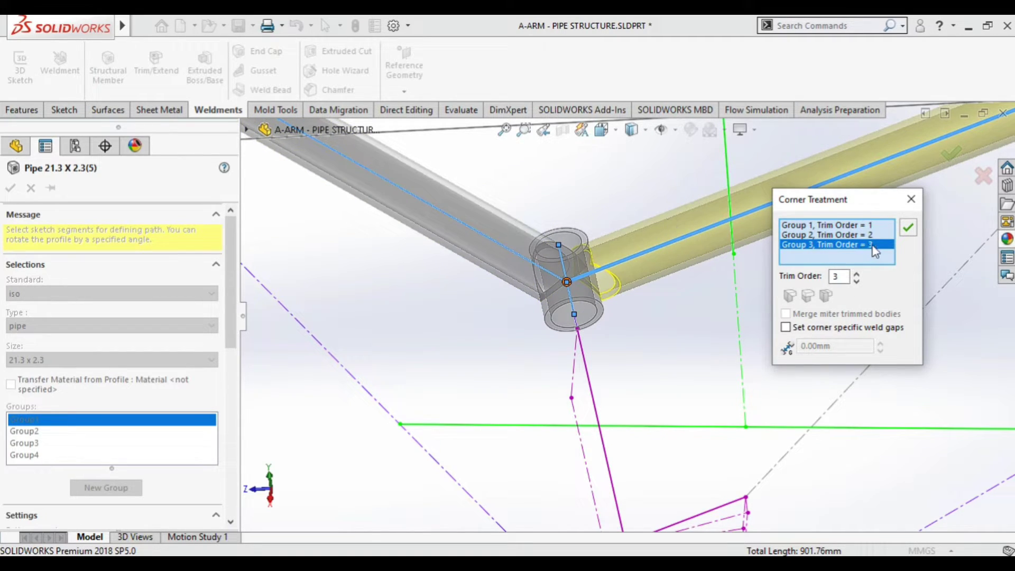
{"action": "left_click", "coordinate": [857, 275]}
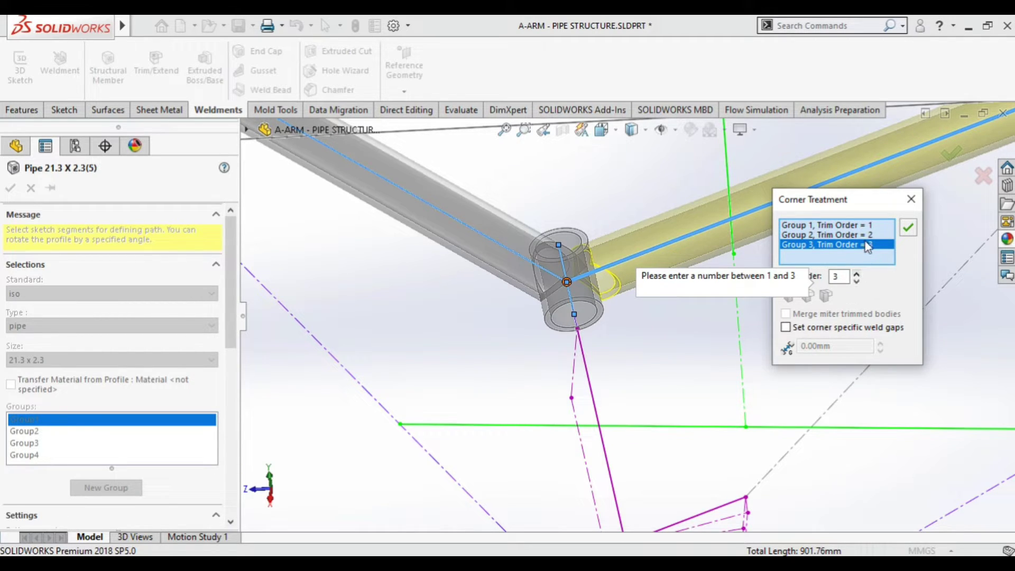
{"action": "left_click", "coordinate": [855, 282]}
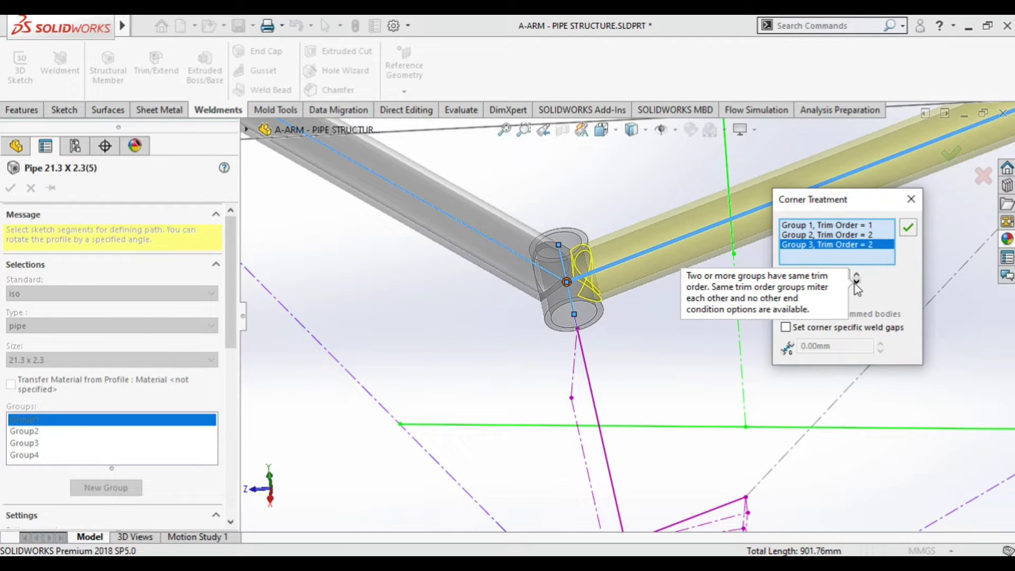
{"action": "left_click", "coordinate": [856, 282]}
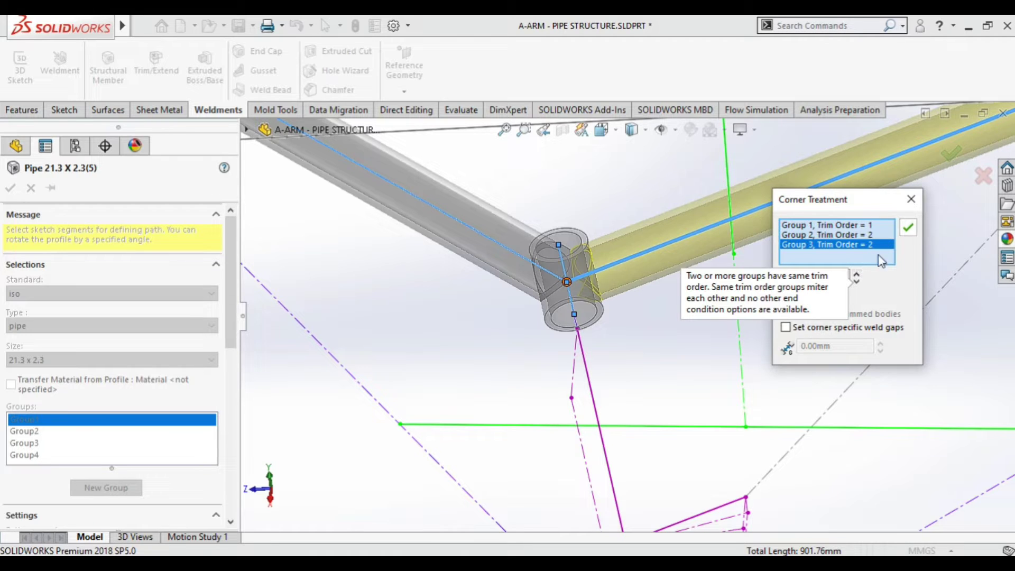
{"action": "mouse_move", "coordinate": [648, 344]}
{"action": "middle_mouse_down"}
{"action": "mouse_move", "coordinate": [623, 335]}
{"action": "mouse_move", "coordinate": [648, 475]}
{"action": "mouse_move", "coordinate": [644, 393]}
{"action": "middle_mouse_up"}
{"action": "scroll", "coordinate": [467, 347], "scroll_direction": "down", "scroll_amount": 6}
{"action": "scroll", "coordinate": [662, 409], "scroll_direction": "up", "scroll_amount": 2}
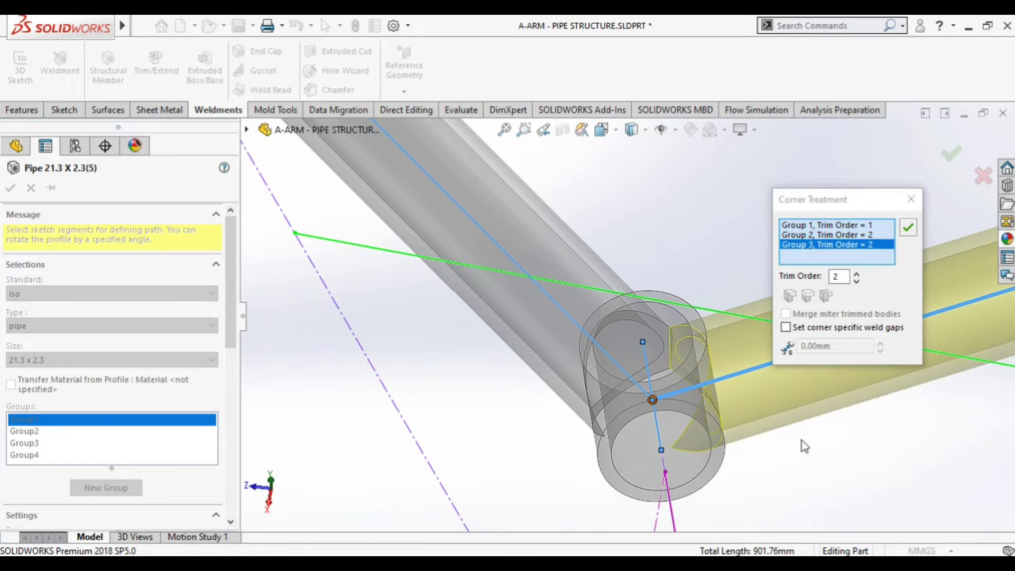
{"action": "scroll", "coordinate": [782, 417], "scroll_direction": "down", "scroll_amount": 3}
{"action": "middle_click_drag", "start_coordinate": [677, 350], "coordinate": [677, 350]}
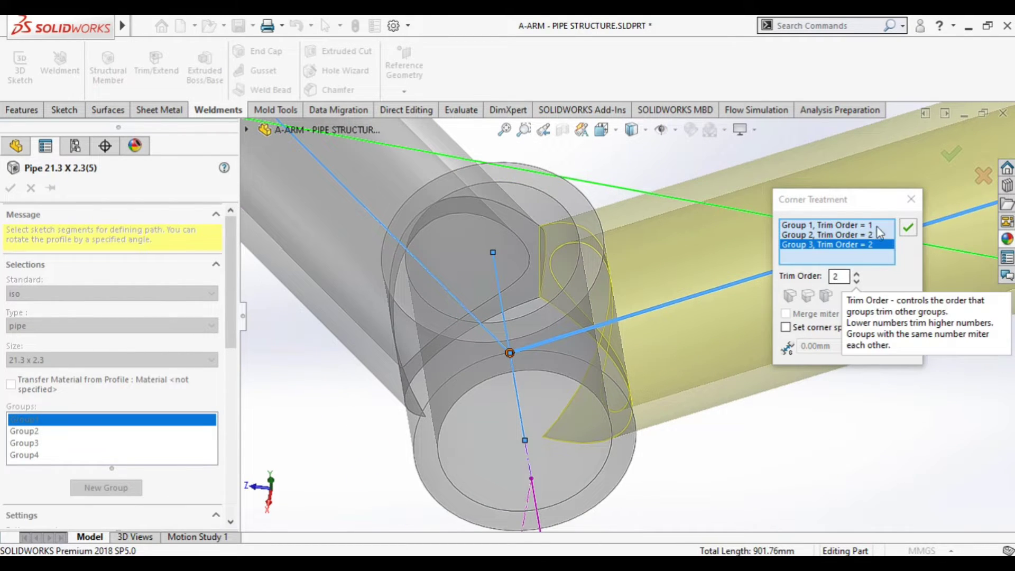
{"action": "left_click", "coordinate": [909, 228]}
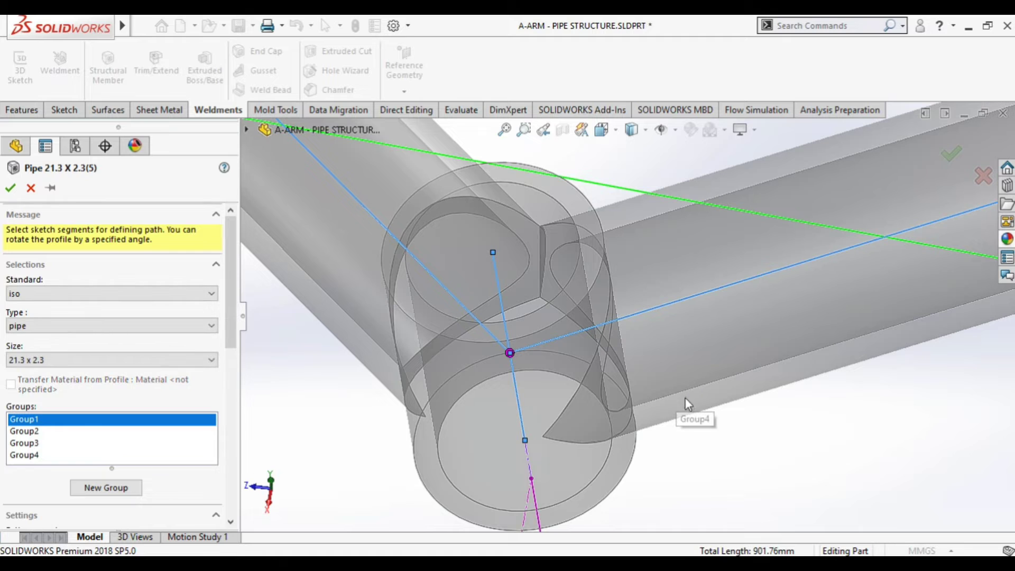
- Check the arm pipe's end at the pickup point in the preview, and cancel out of the member edit
{"action": "scroll", "coordinate": [684, 398], "scroll_direction": "up", "scroll_amount": 6}
{"action": "scroll", "coordinate": [688, 400], "scroll_direction": "up", "scroll_amount": 3}
{"action": "scroll", "coordinate": [883, 227], "scroll_direction": "down", "scroll_amount": 8}
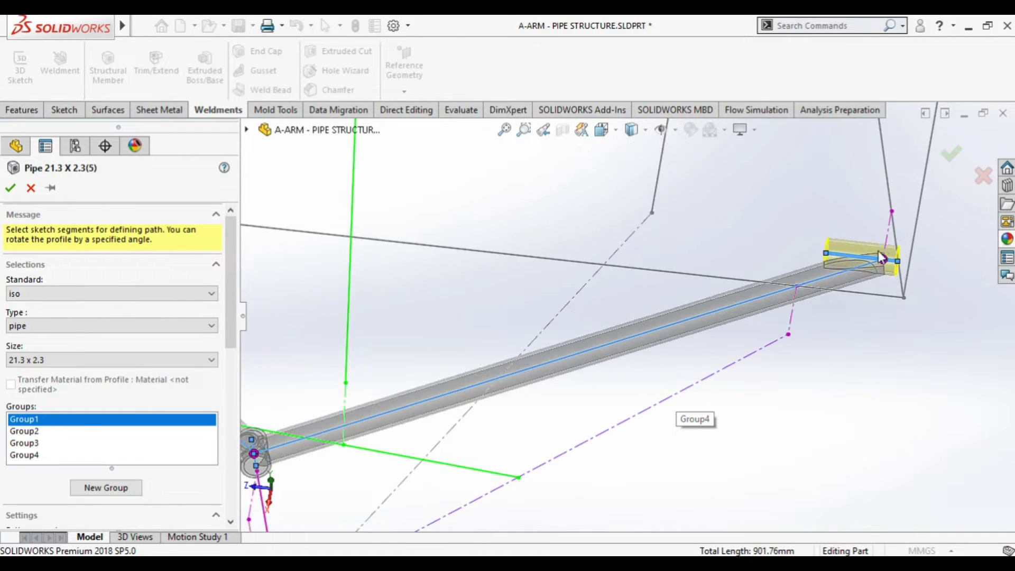
{"action": "middle_click_drag", "start_coordinate": [761, 286], "coordinate": [759, 291]}
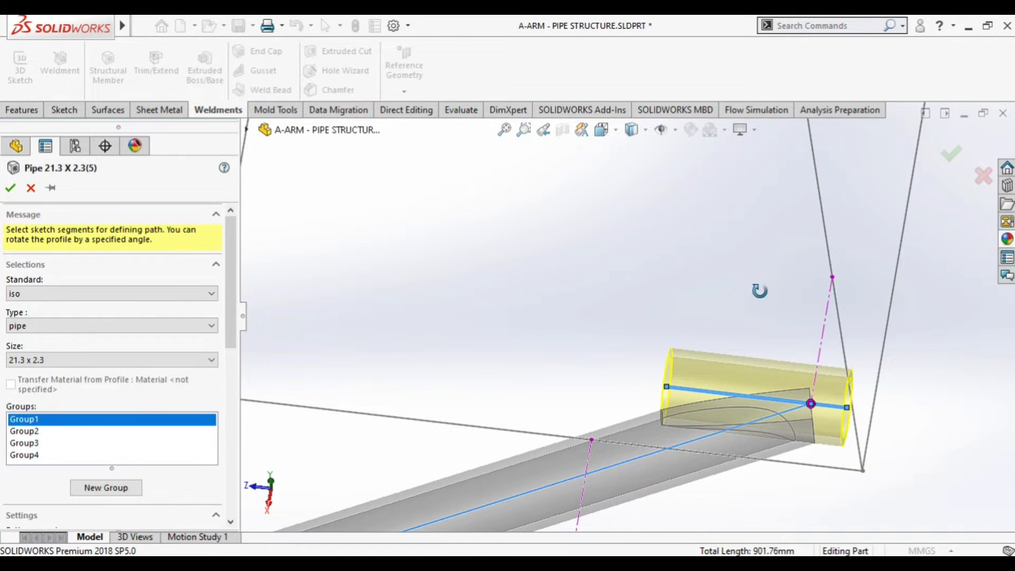
{"action": "left_click", "coordinate": [30, 189]}
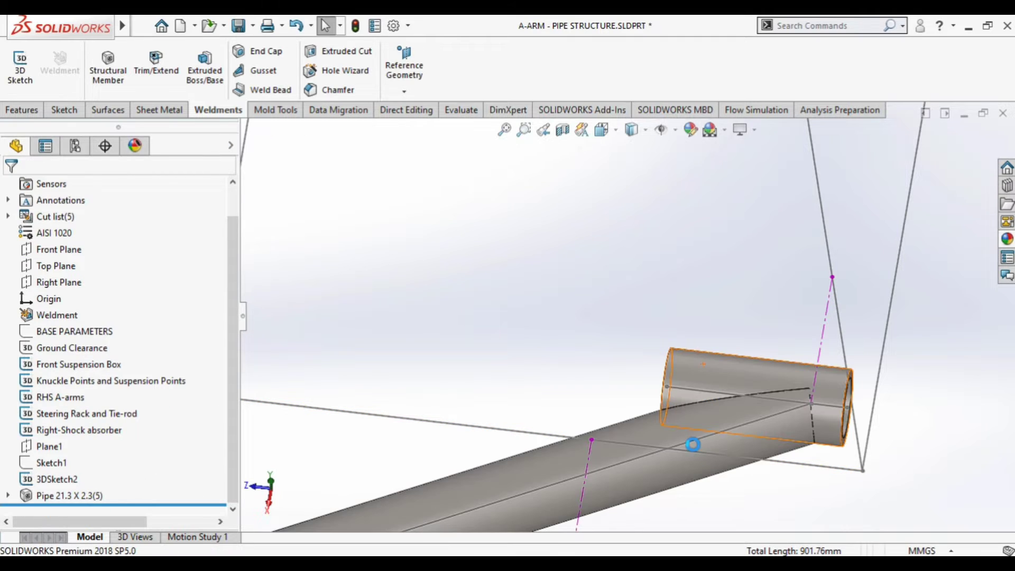
- Inspect the pipe joints at the apex and at the pickup point, checking how each arm end is trimmed
{"action": "scroll", "coordinate": [693, 444], "scroll_direction": "up", "scroll_amount": 10}
{"action": "scroll", "coordinate": [394, 388], "scroll_direction": "down", "scroll_amount": 8}
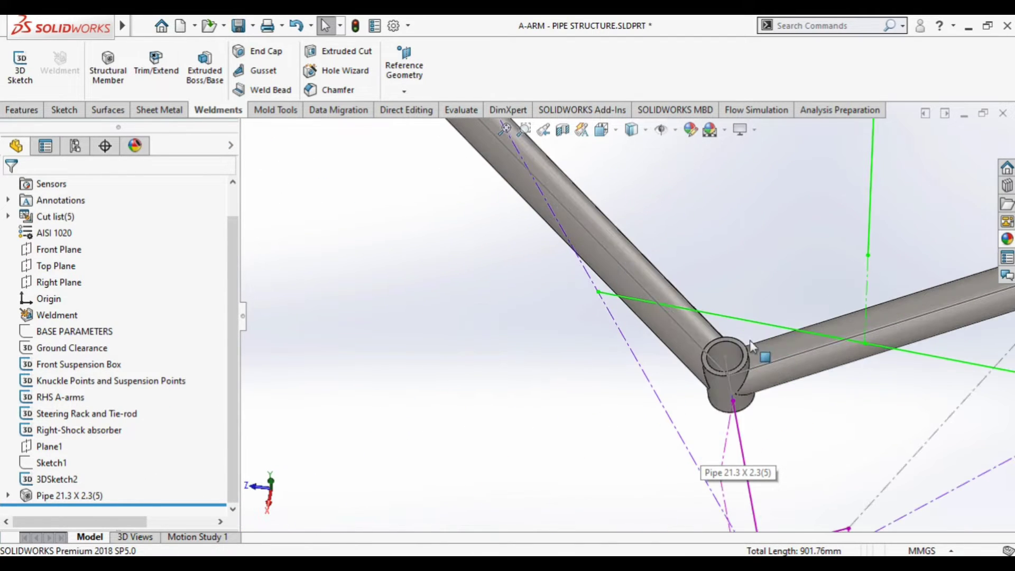
{"action": "middle_click_drag", "start_coordinate": [750, 340], "coordinate": [729, 278]}
{"action": "scroll", "coordinate": [732, 276], "scroll_direction": "down", "scroll_amount": 5}
{"action": "middle_click_drag", "start_coordinate": [712, 374], "coordinate": [762, 191]}
{"action": "mouse_move", "coordinate": [670, 221]}
{"action": "middle_mouse_down"}
{"action": "mouse_move", "coordinate": [623, 253]}
{"action": "mouse_move", "coordinate": [730, 217]}
{"action": "middle_mouse_up"}
{"action": "scroll", "coordinate": [730, 217], "scroll_direction": "up", "scroll_amount": 8}
{"action": "mouse_move", "coordinate": [771, 385]}
{"action": "middle_mouse_down"}
{"action": "mouse_move", "coordinate": [809, 306]}
{"action": "mouse_move", "coordinate": [823, 349]}
{"action": "mouse_move", "coordinate": [908, 421]}
{"action": "mouse_move", "coordinate": [709, 284]}
{"action": "mouse_move", "coordinate": [685, 376]}
{"action": "mouse_move", "coordinate": [703, 464]}
{"action": "mouse_move", "coordinate": [705, 439]}
{"action": "middle_mouse_up"}
{"action": "scroll", "coordinate": [649, 237], "scroll_direction": "down", "scroll_amount": 5}
{"action": "scroll", "coordinate": [525, 200], "scroll_direction": "up", "scroll_amount": 3}
{"action": "scroll", "coordinate": [579, 209], "scroll_direction": "down", "scroll_amount": 6}
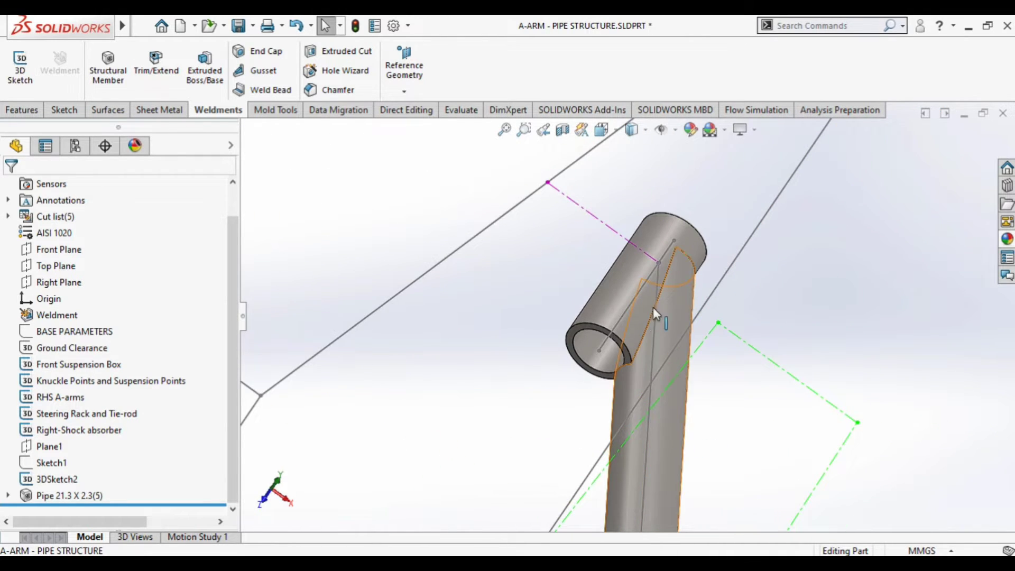
{"action": "middle_click_drag", "start_coordinate": [640, 376], "coordinate": [628, 453]}
{"action": "scroll", "coordinate": [667, 336], "scroll_direction": "down", "scroll_amount": 3}
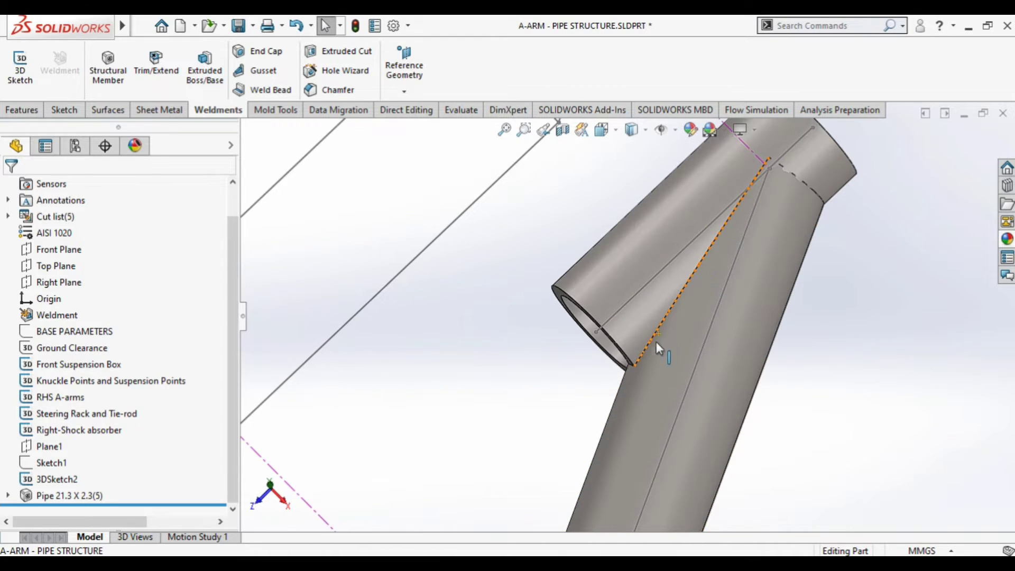